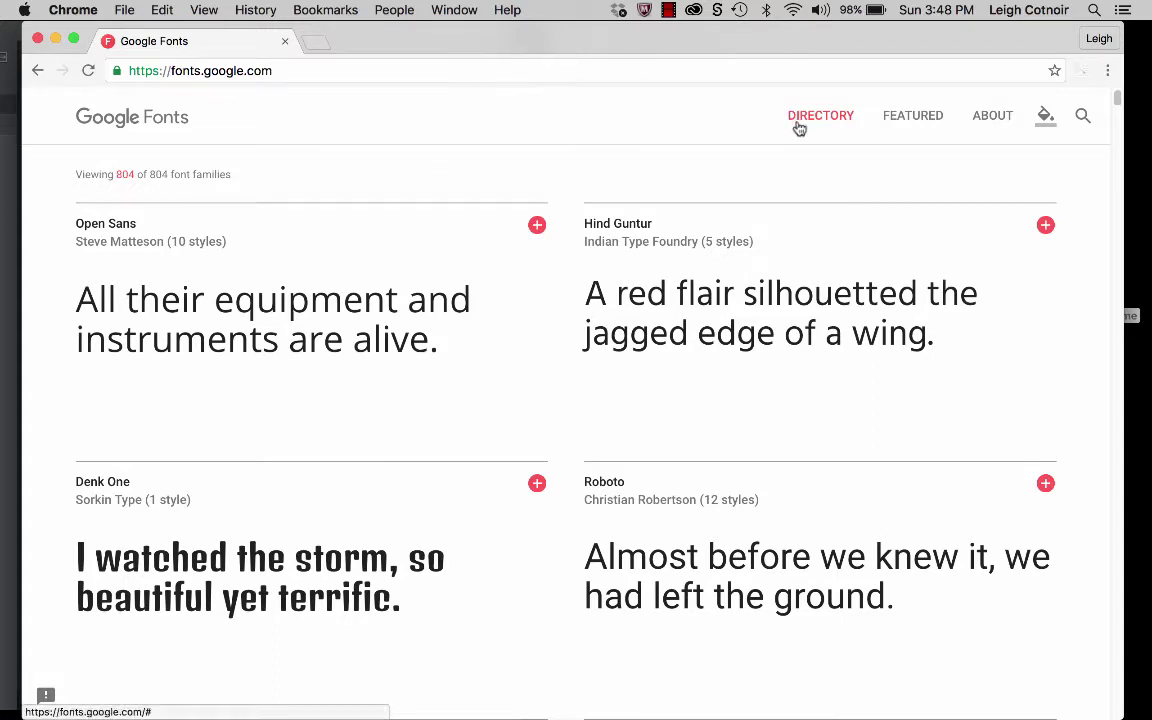
{"action": "scroll", "coordinate": [550, 250], "scroll_direction": "down", "scroll_amount": 5}
{"action": "scroll", "coordinate": [550, 252], "scroll_direction": "down", "scroll_amount": 10}
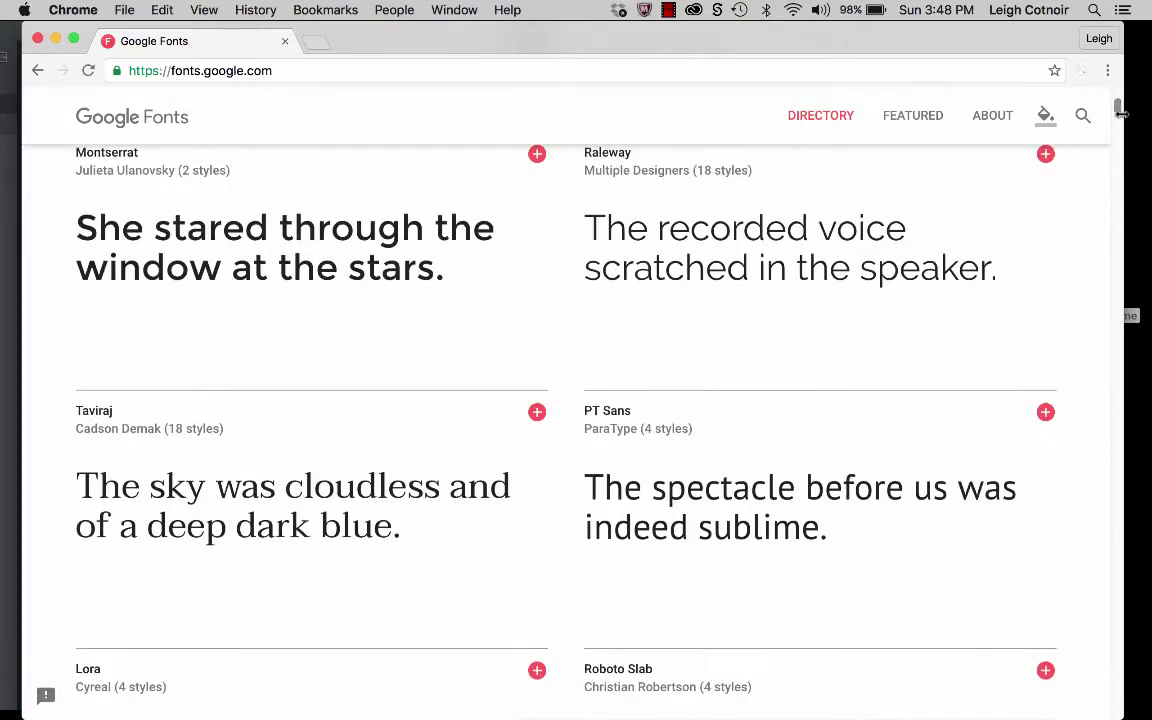
{"action": "scroll", "coordinate": [561, 360], "scroll_direction": "down", "scroll_amount": 5}
{"action": "scroll", "coordinate": [561, 362], "scroll_direction": "down", "scroll_amount": 14}
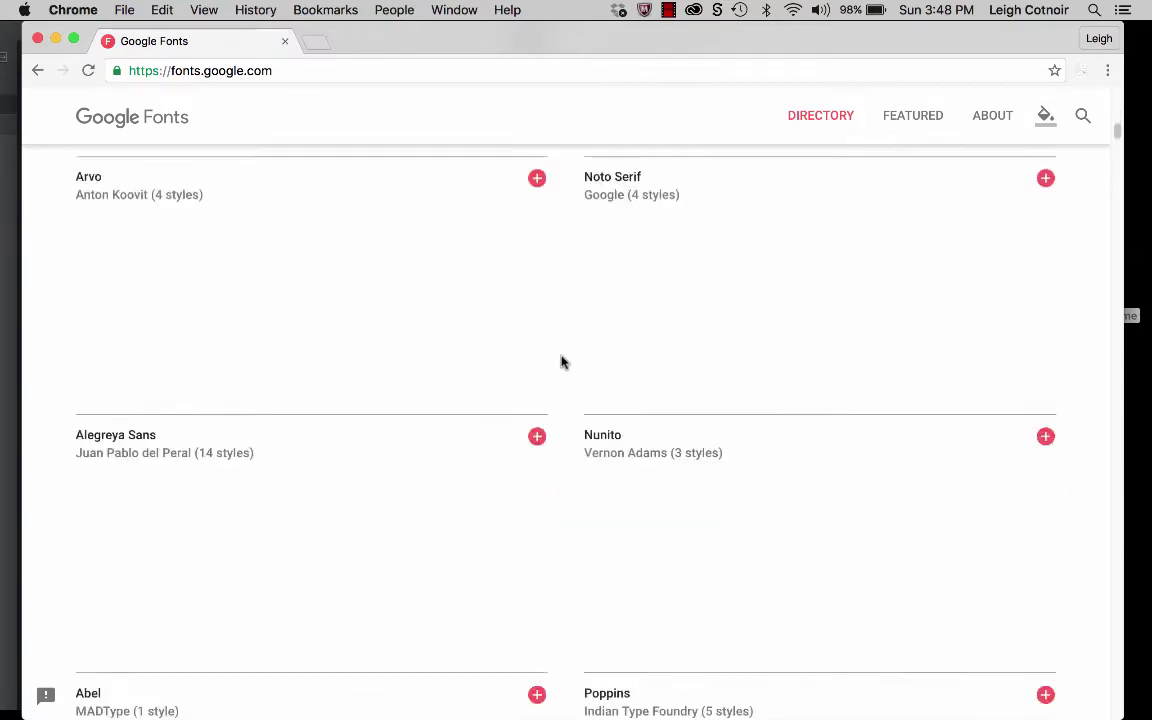
{"action": "scroll", "coordinate": [561, 362], "scroll_direction": "down", "scroll_amount": 10}
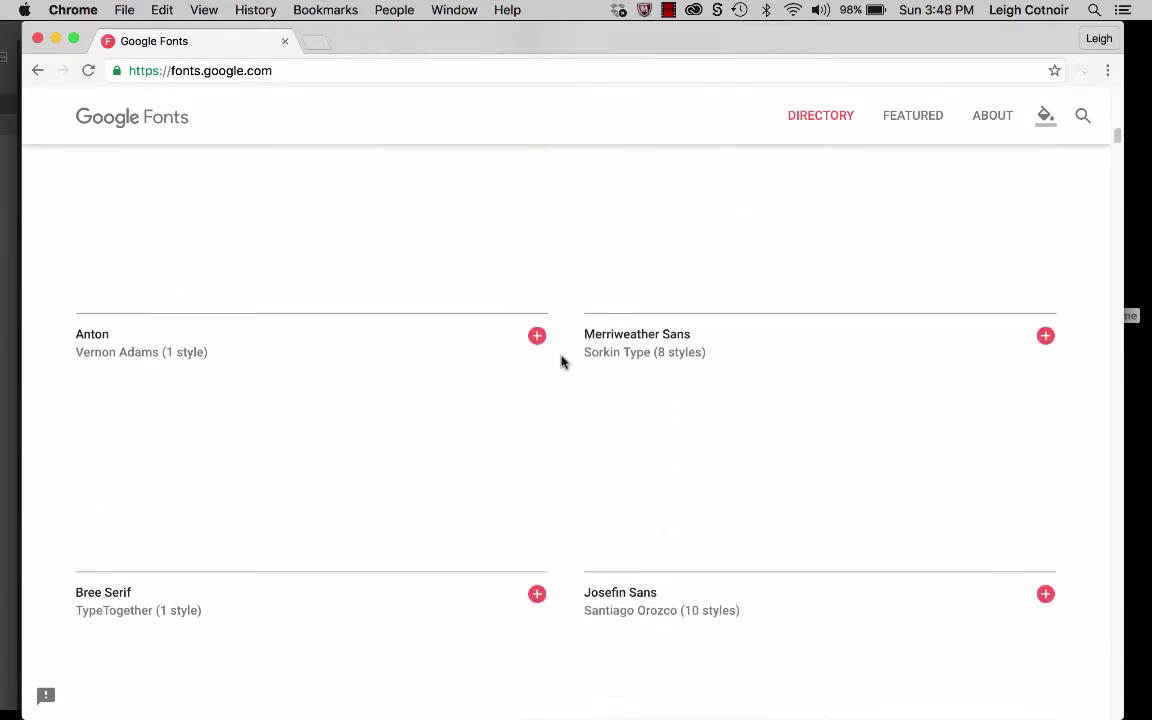
{"action": "scroll", "coordinate": [561, 362], "scroll_direction": "up", "scroll_amount": 4}
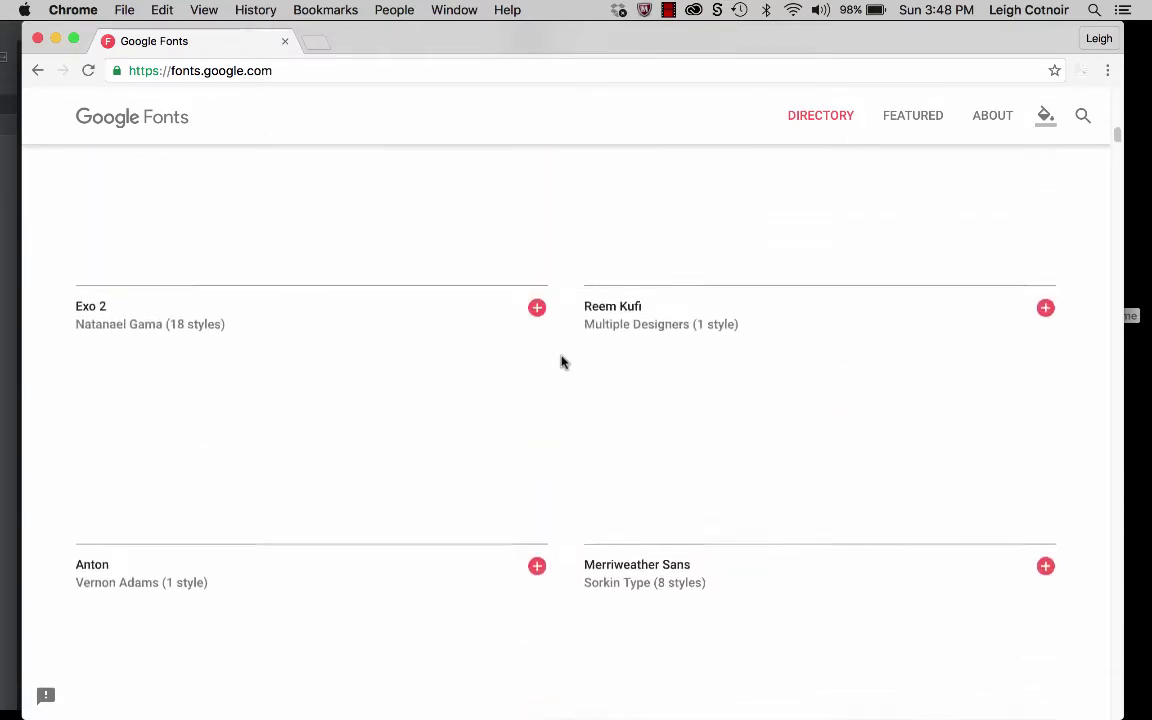
{"action": "scroll", "coordinate": [561, 362], "scroll_direction": "up", "scroll_amount": 10}
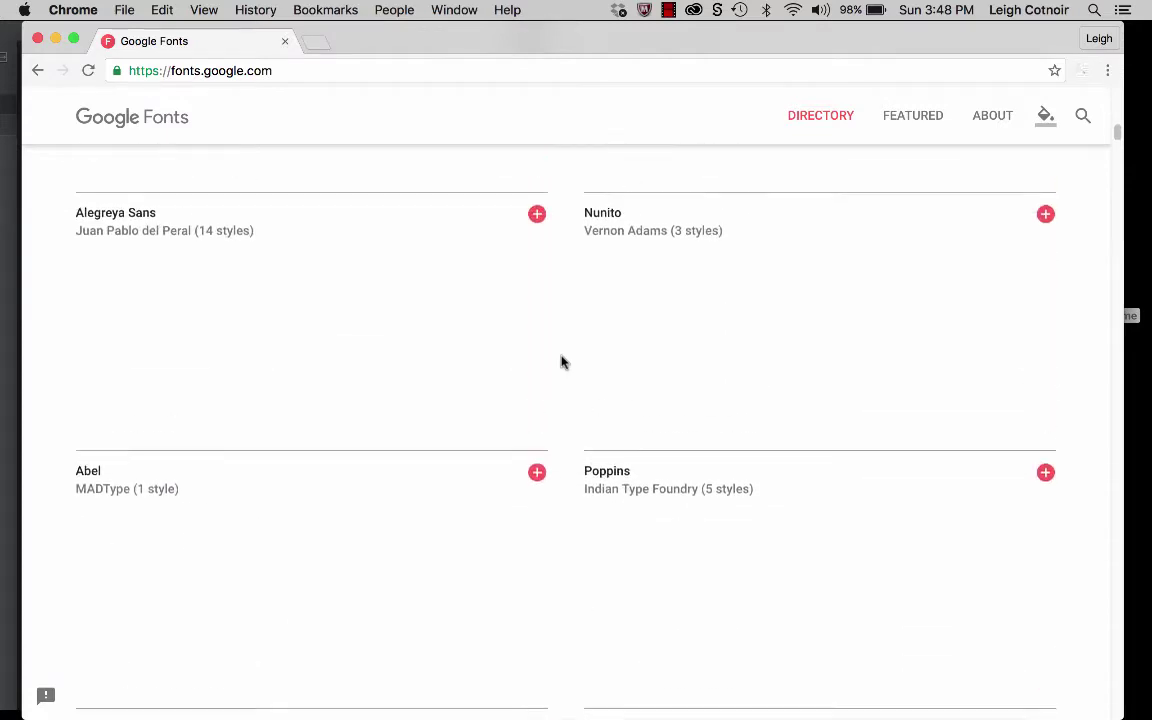
{"action": "scroll", "coordinate": [561, 362], "scroll_direction": "up", "scroll_amount": 5}
{"action": "scroll", "coordinate": [561, 362], "scroll_direction": "down", "scroll_amount": 8}
{"action": "scroll", "coordinate": [561, 362], "scroll_direction": "down", "scroll_amount": 3}
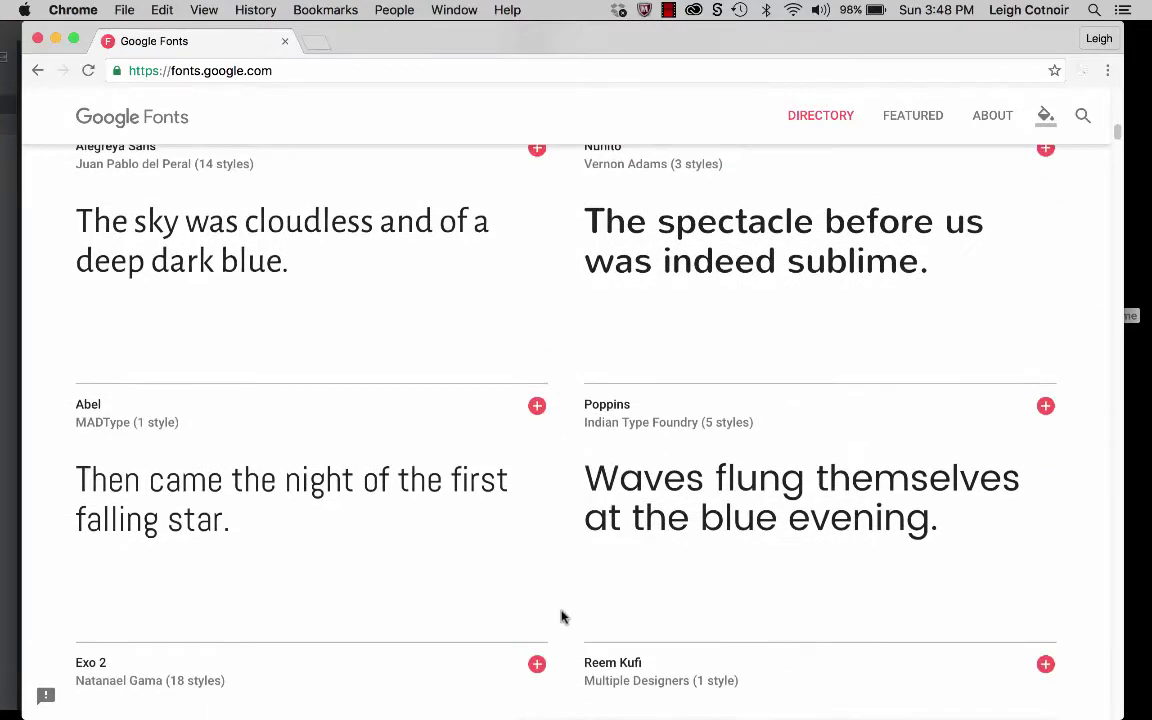
{"action": "scroll", "coordinate": [561, 615], "scroll_direction": "down", "scroll_amount": 6}
{"action": "scroll", "coordinate": [561, 617], "scroll_direction": "down", "scroll_amount": 4}
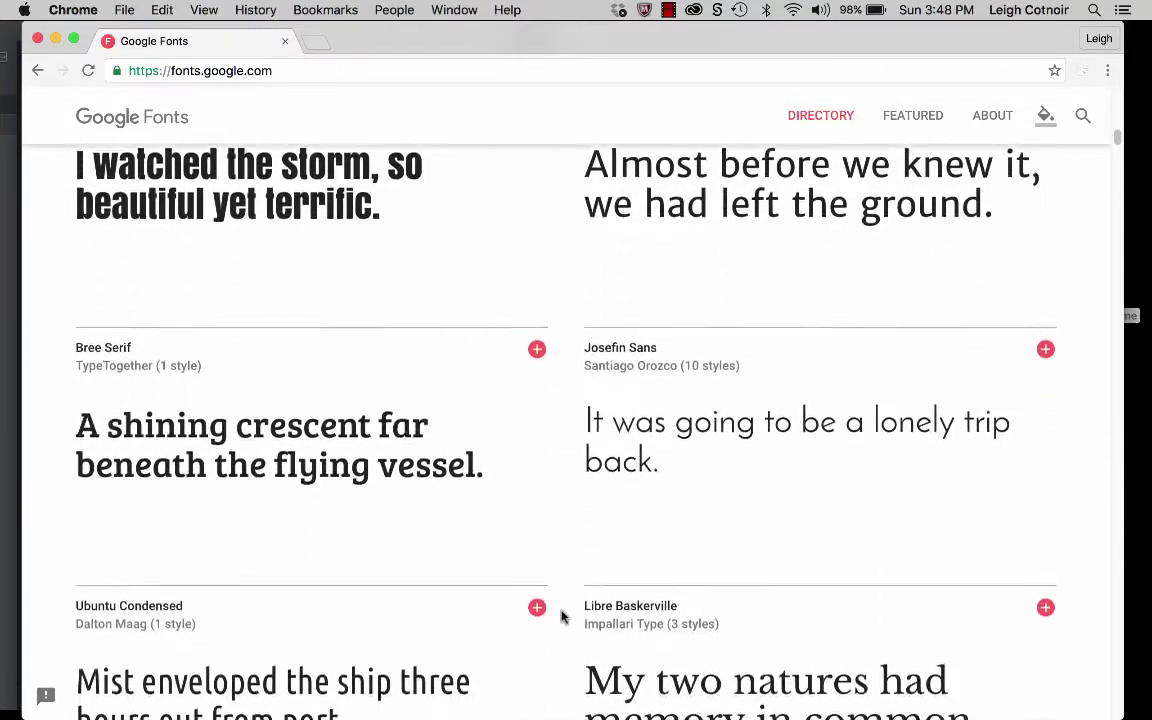
{"action": "scroll", "coordinate": [561, 617], "scroll_direction": "up", "scroll_amount": 2}
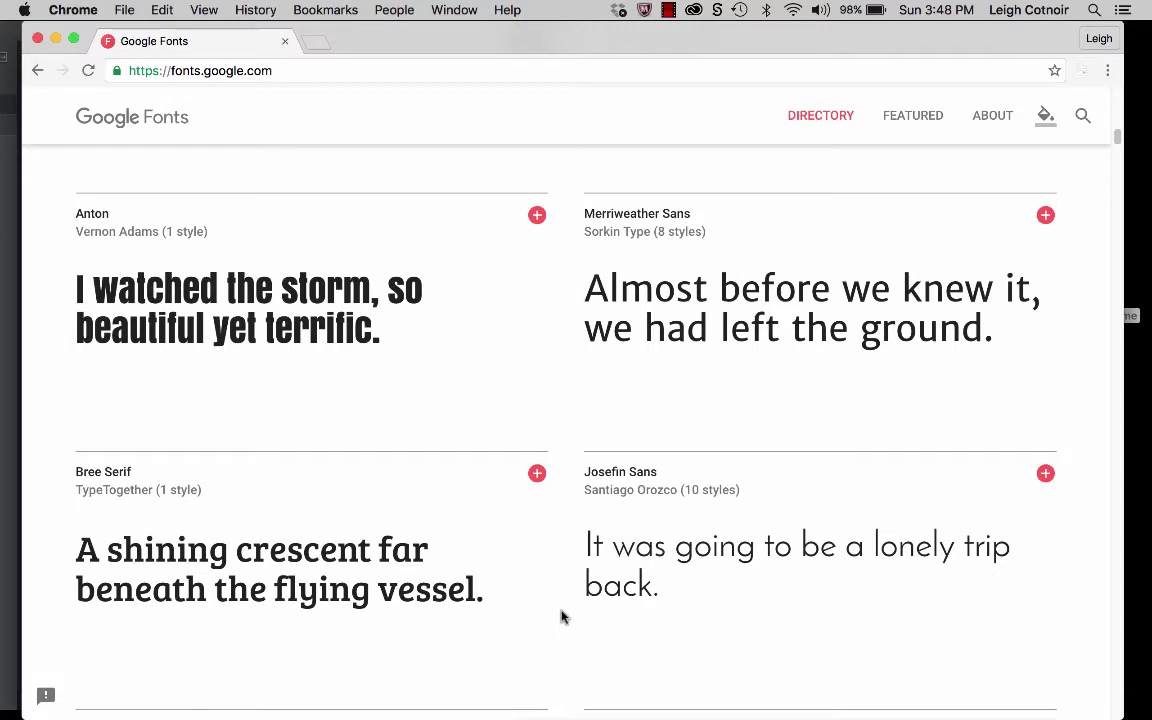
{"action": "scroll", "coordinate": [561, 617], "scroll_direction": "down", "scroll_amount": 12}
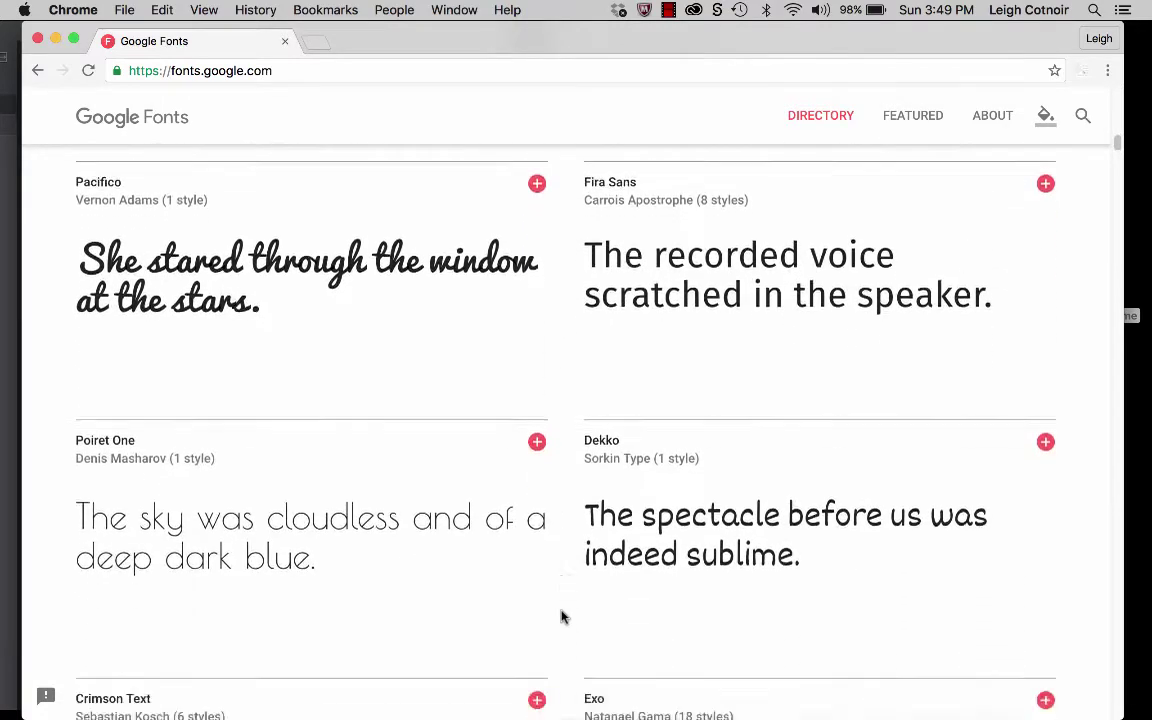
{"action": "scroll", "coordinate": [561, 617], "scroll_direction": "down", "scroll_amount": 4}
{"action": "scroll", "coordinate": [561, 617], "scroll_direction": "up", "scroll_amount": 20}
{"action": "scroll", "coordinate": [561, 617], "scroll_direction": "up", "scroll_amount": 20}
{"action": "scroll", "coordinate": [561, 617], "scroll_direction": "up", "scroll_amount": 15}
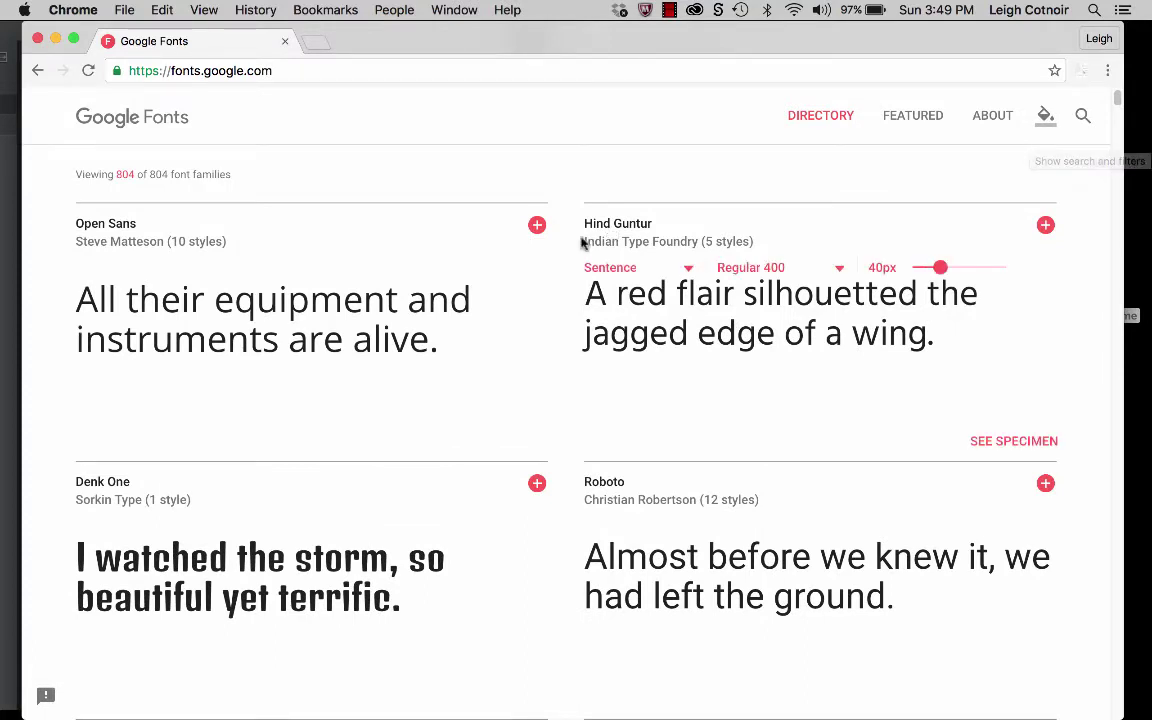
{"action": "mouse_move", "coordinate": [207, 323]}
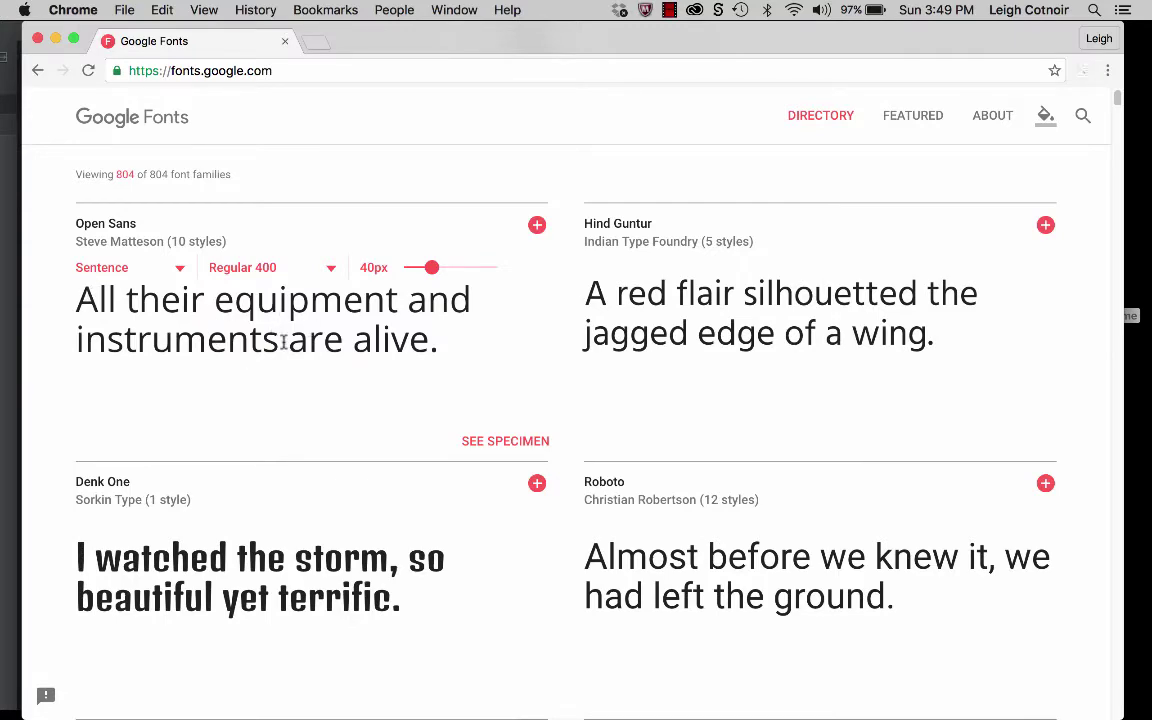
{"action": "scroll", "coordinate": [284, 343], "scroll_direction": "down", "scroll_amount": 5}
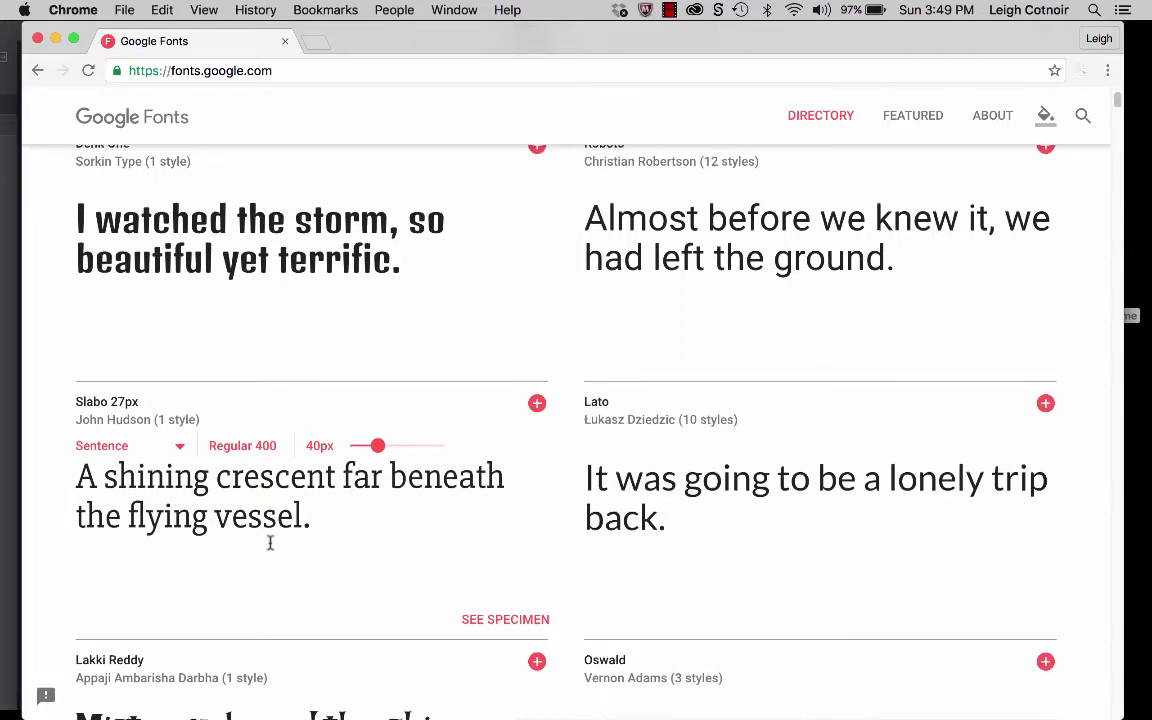
{"action": "scroll", "coordinate": [270, 543], "scroll_direction": "up", "scroll_amount": 5}
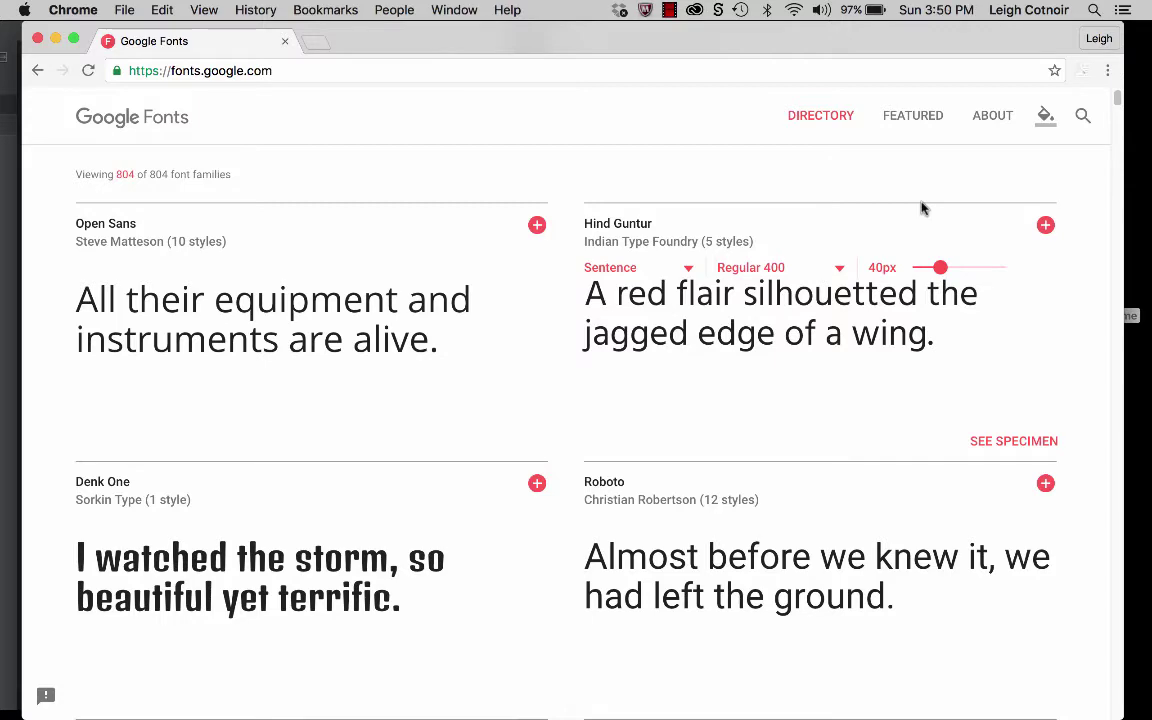
Open the search and filters sidebar, then select letters in the Hind Guntur sample.
{"action": "left_click", "coordinate": [1084, 118]}
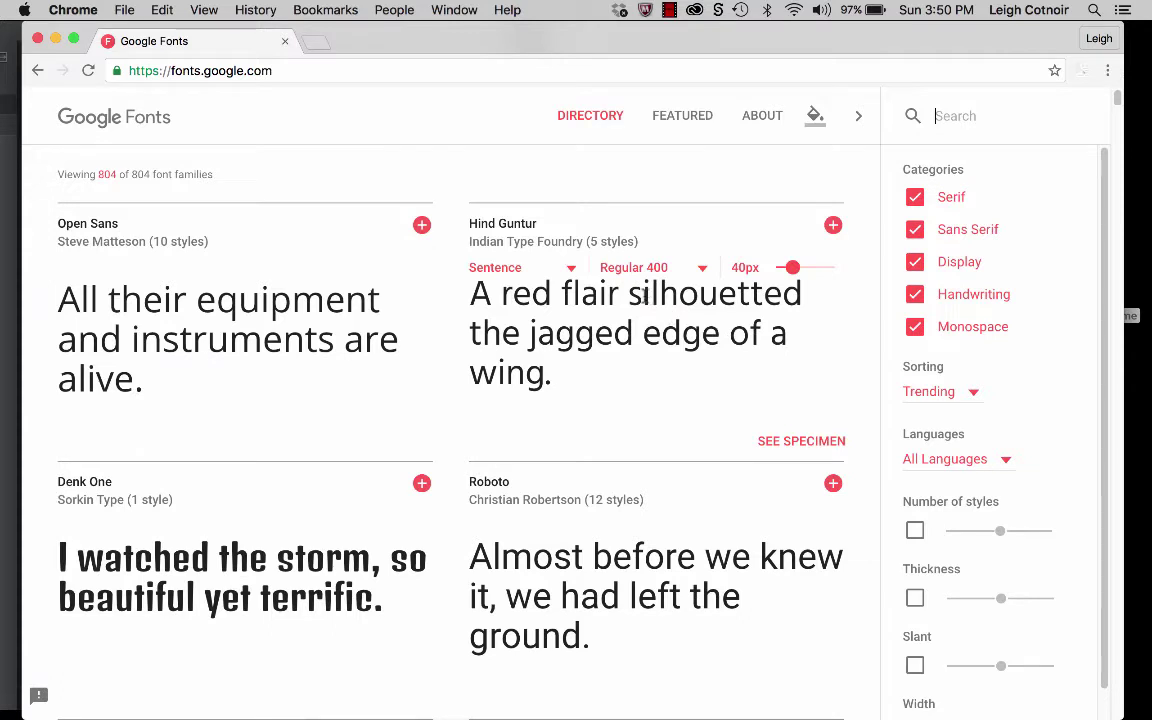
{"action": "mouse_move", "coordinate": [643, 293]}
{"action": "left_mouse_down"}
{"action": "mouse_move", "coordinate": [660, 295]}
{"action": "mouse_move", "coordinate": [628, 294]}
{"action": "left_mouse_up"}
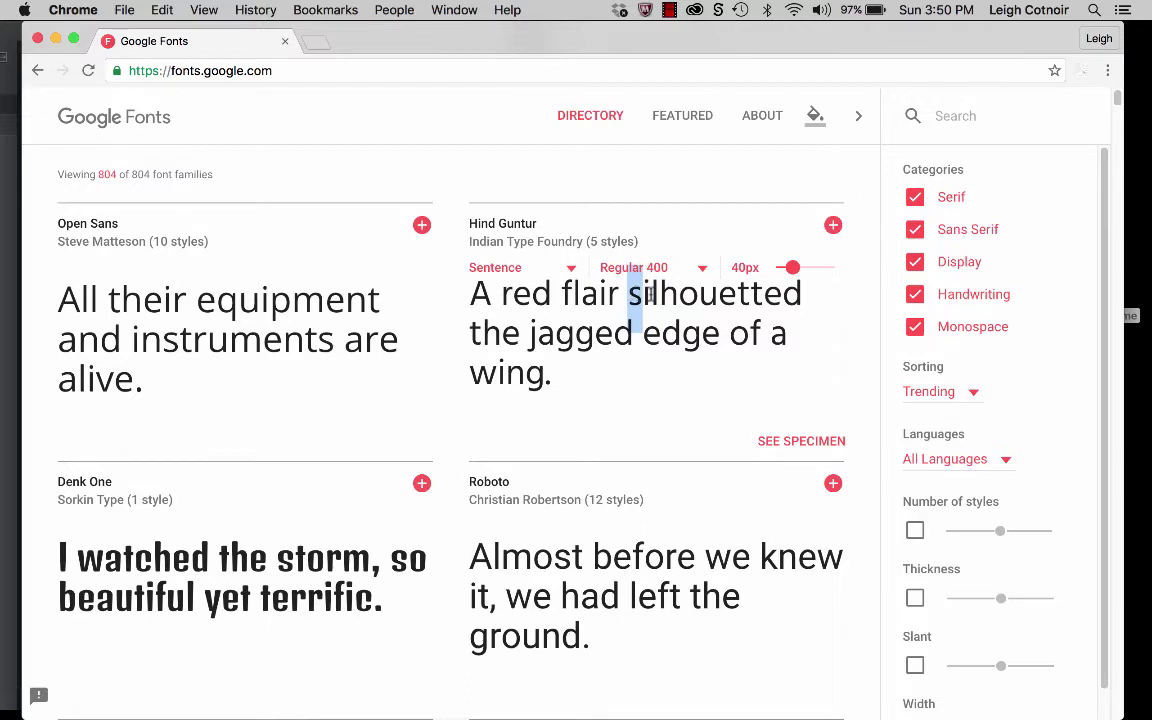
{"action": "left_click_drag", "start_coordinate": [649, 293], "coordinate": [628, 293]}
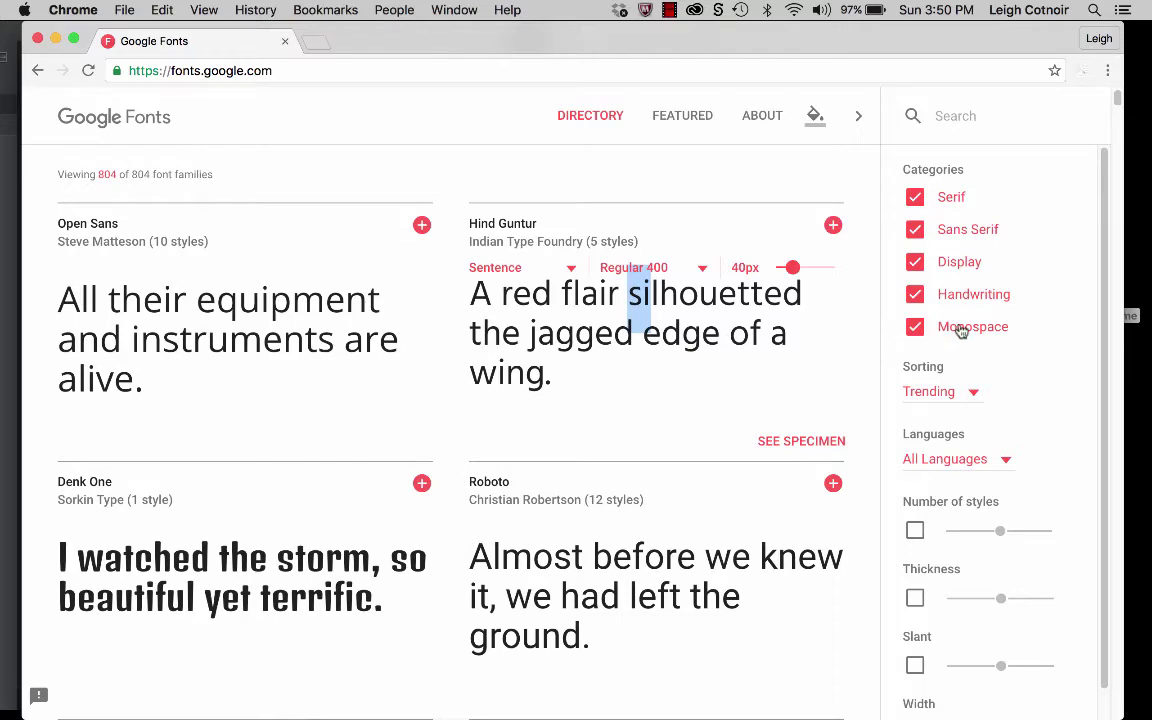
Uncheck Handwriting, Display, Sans Serif and Serif to list Monospace fonts only.
{"action": "left_click", "coordinate": [915, 293]}
{"action": "left_click", "coordinate": [917, 262]}
{"action": "left_click", "coordinate": [914, 228]}
{"action": "left_click", "coordinate": [914, 196]}
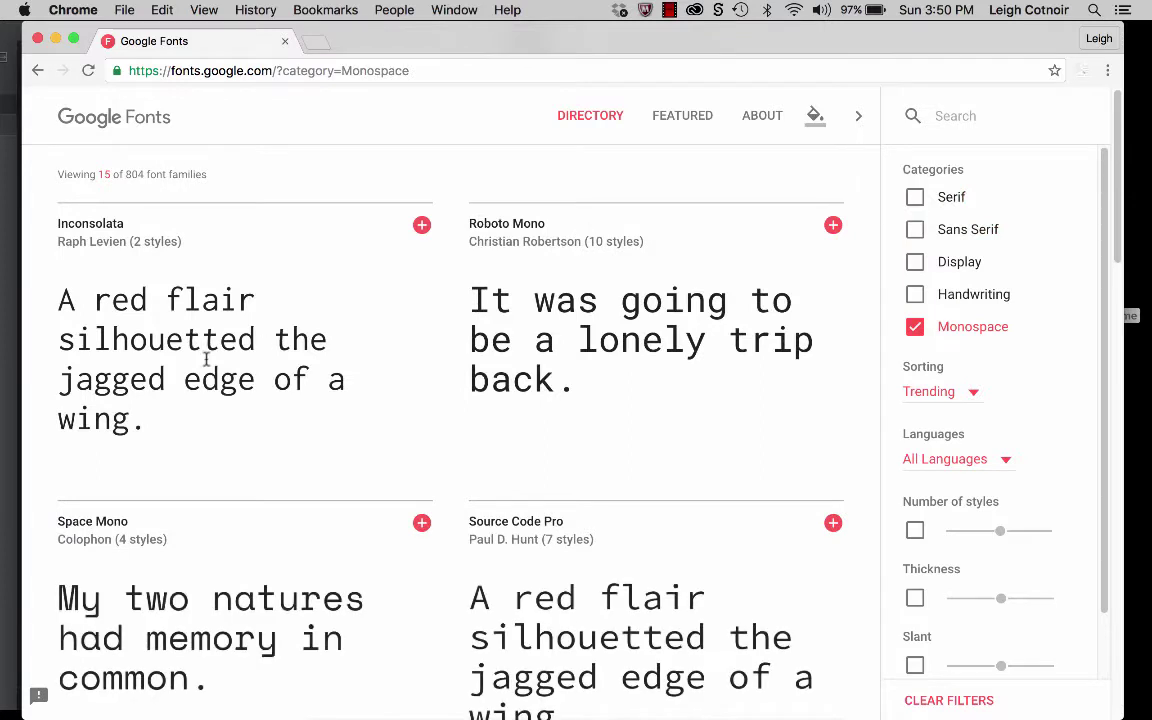
{"action": "mouse_move", "coordinate": [200, 358]}
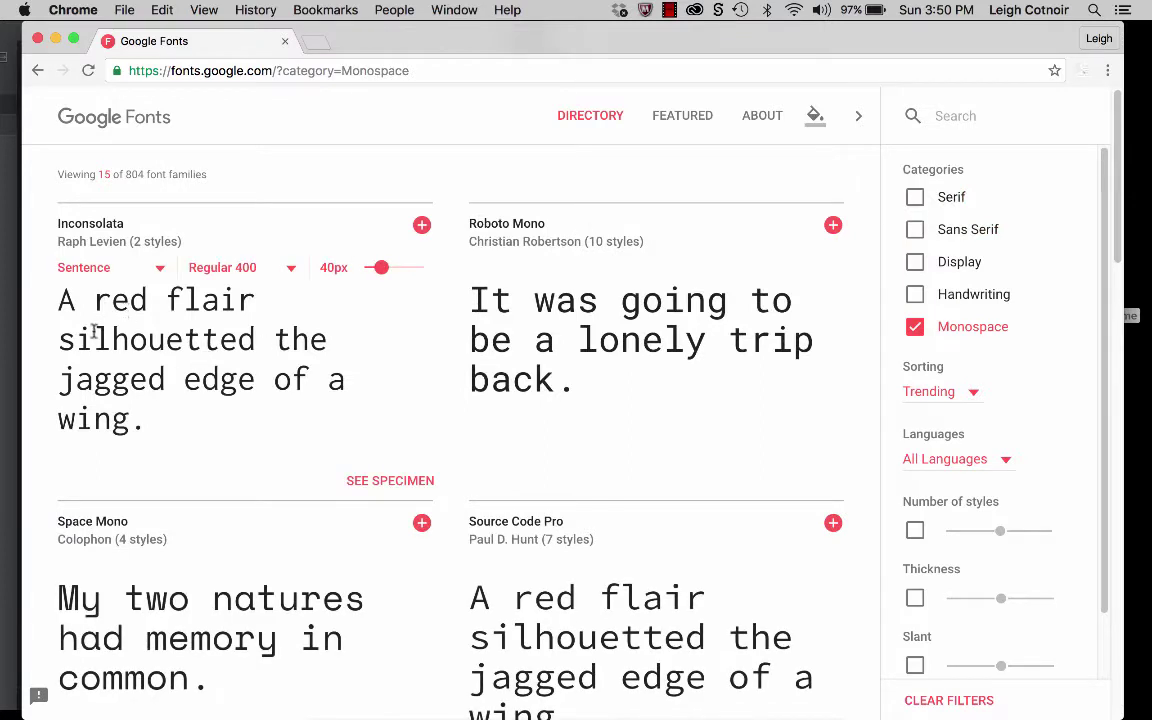
{"action": "mouse_move", "coordinate": [77, 333]}
{"action": "left_mouse_down"}
{"action": "mouse_move", "coordinate": [95, 336]}
{"action": "mouse_move", "coordinate": [57, 340]}
{"action": "left_mouse_up"}
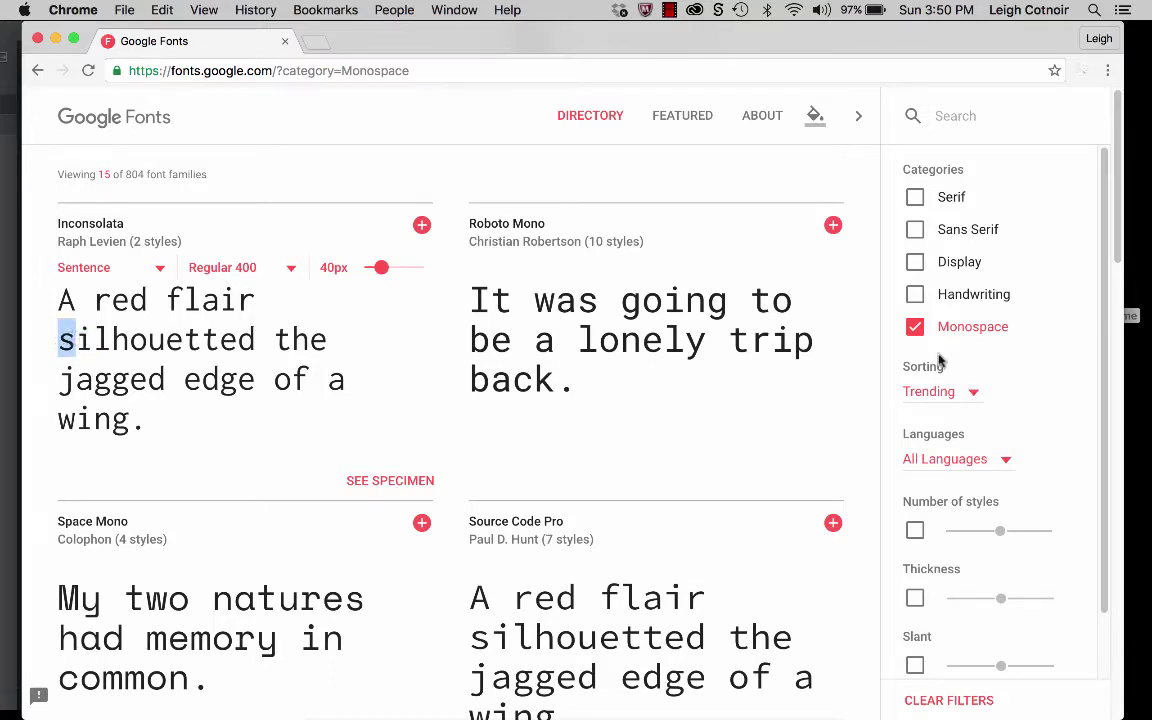
Try the Handwriting category alone, then Display alone, and finally uncheck Display.
{"action": "left_click", "coordinate": [915, 297]}
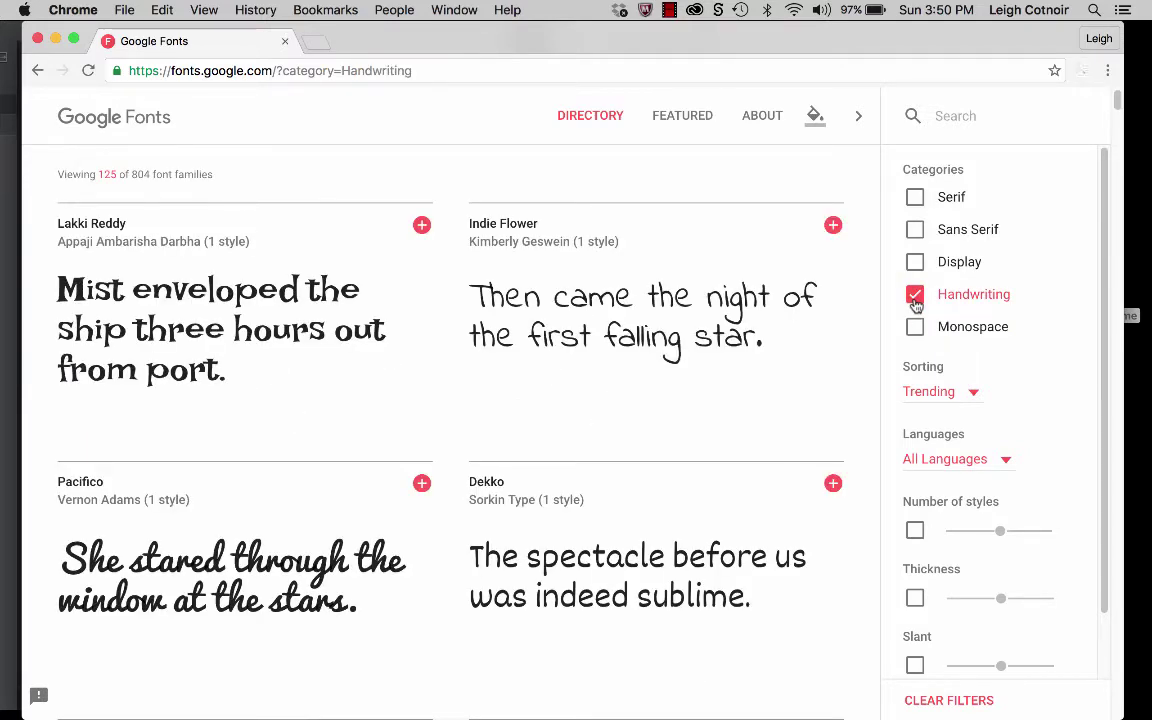
{"action": "scroll", "coordinate": [795, 347], "scroll_direction": "down", "scroll_amount": 5}
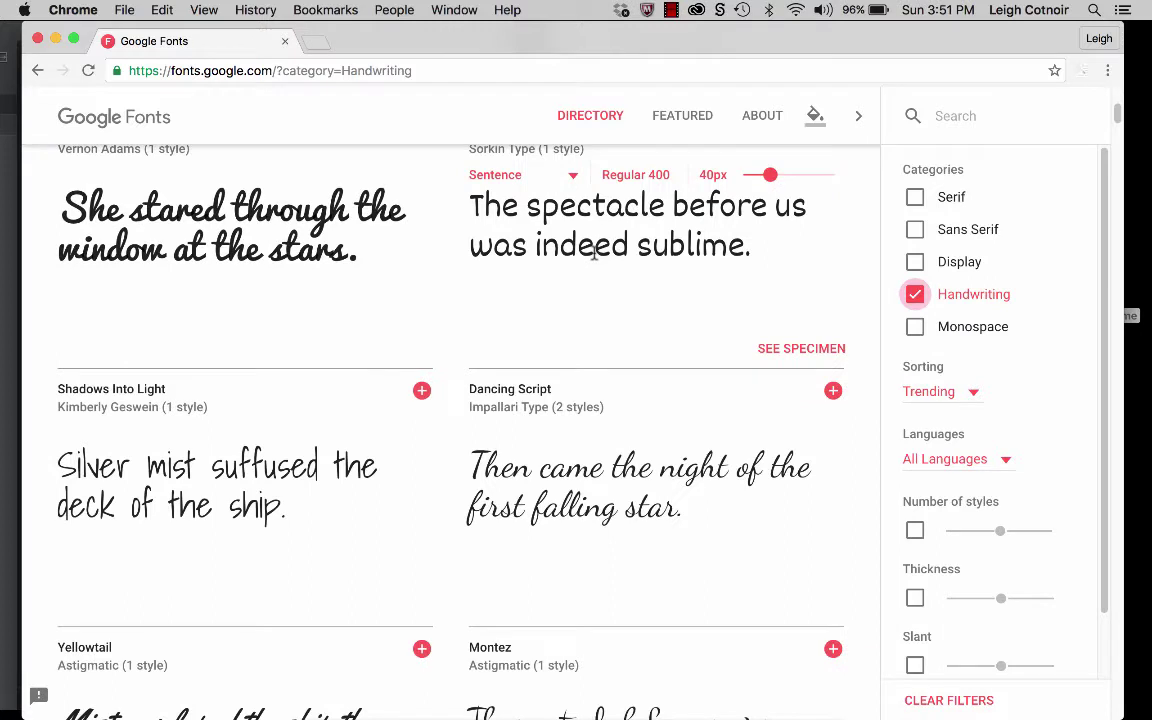
{"action": "left_click", "coordinate": [915, 294]}
{"action": "left_click", "coordinate": [915, 263]}
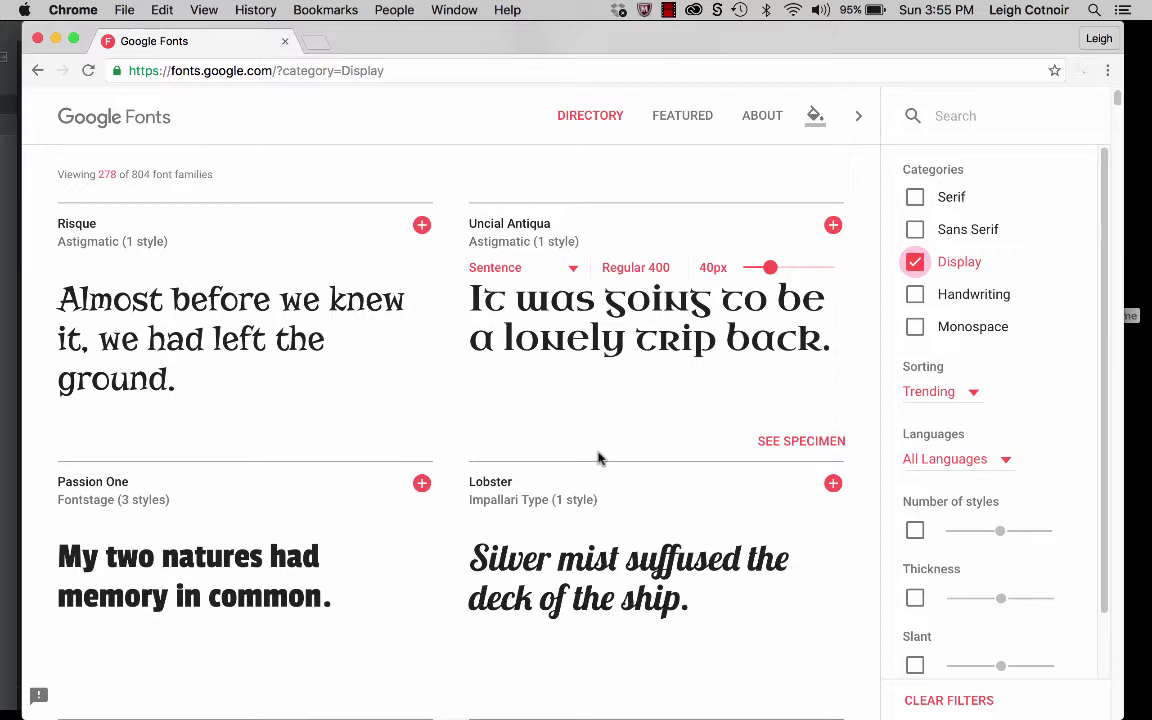
{"action": "scroll", "coordinate": [598, 458], "scroll_direction": "down", "scroll_amount": 10}
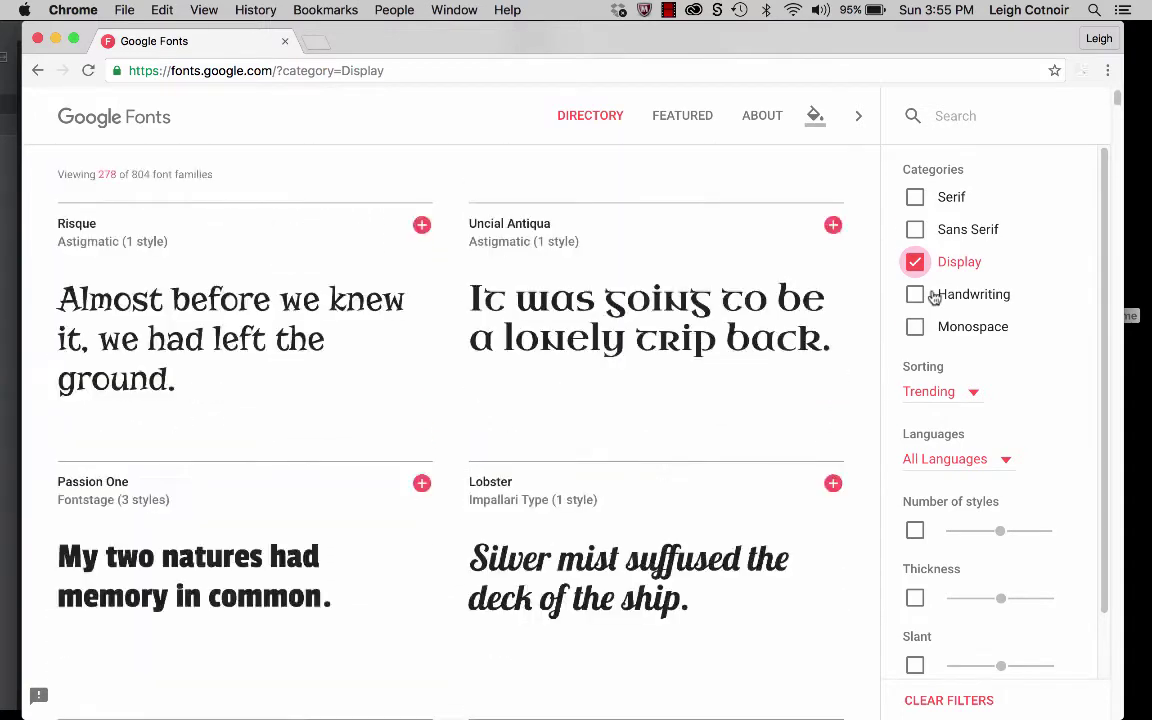
{"action": "left_click", "coordinate": [914, 261]}
Check Sans Serif and Serif together so 386 families are listed.
{"action": "left_click", "coordinate": [916, 232]}
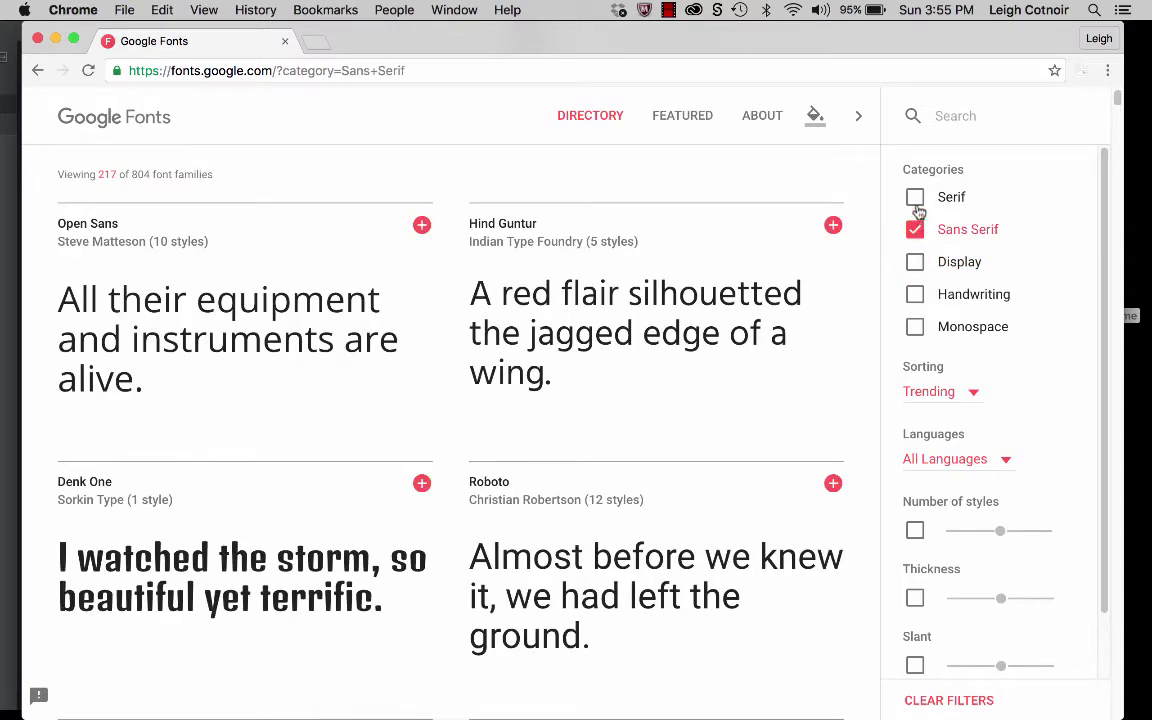
{"action": "left_click", "coordinate": [914, 197]}
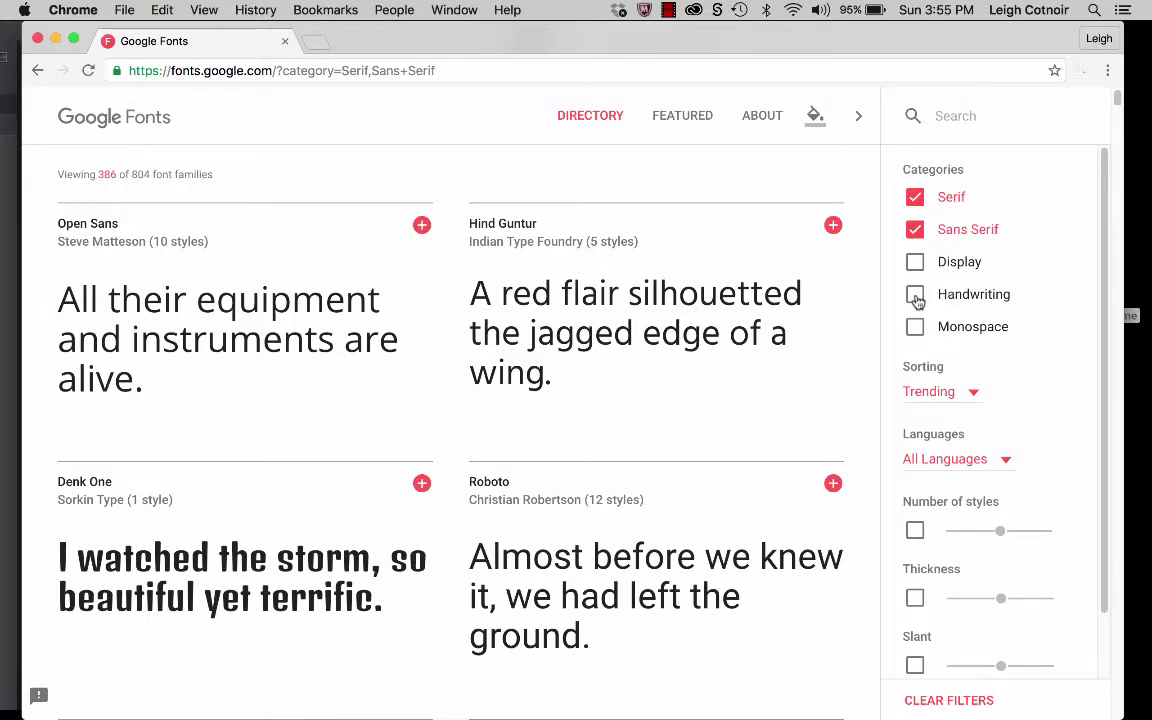
{"action": "scroll", "coordinate": [917, 300], "scroll_direction": "down", "scroll_amount": 2}
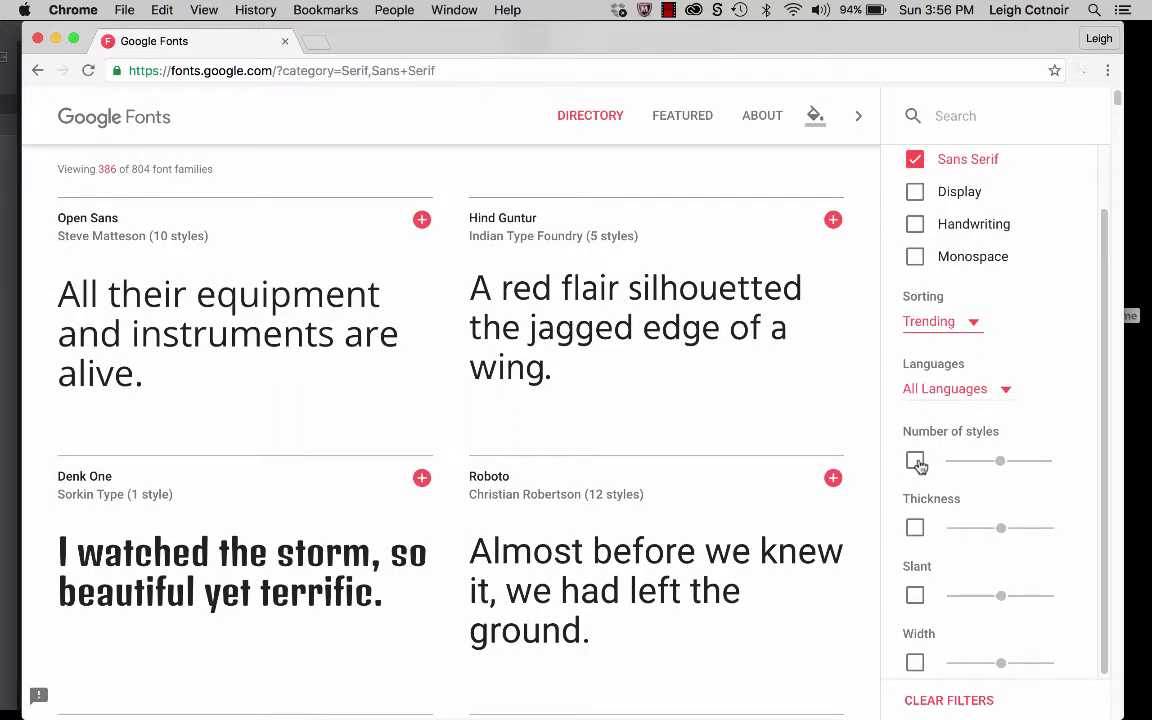
Filter to families with 15+ styles and open the Raleway specimen.
{"action": "left_click", "coordinate": [915, 461]}
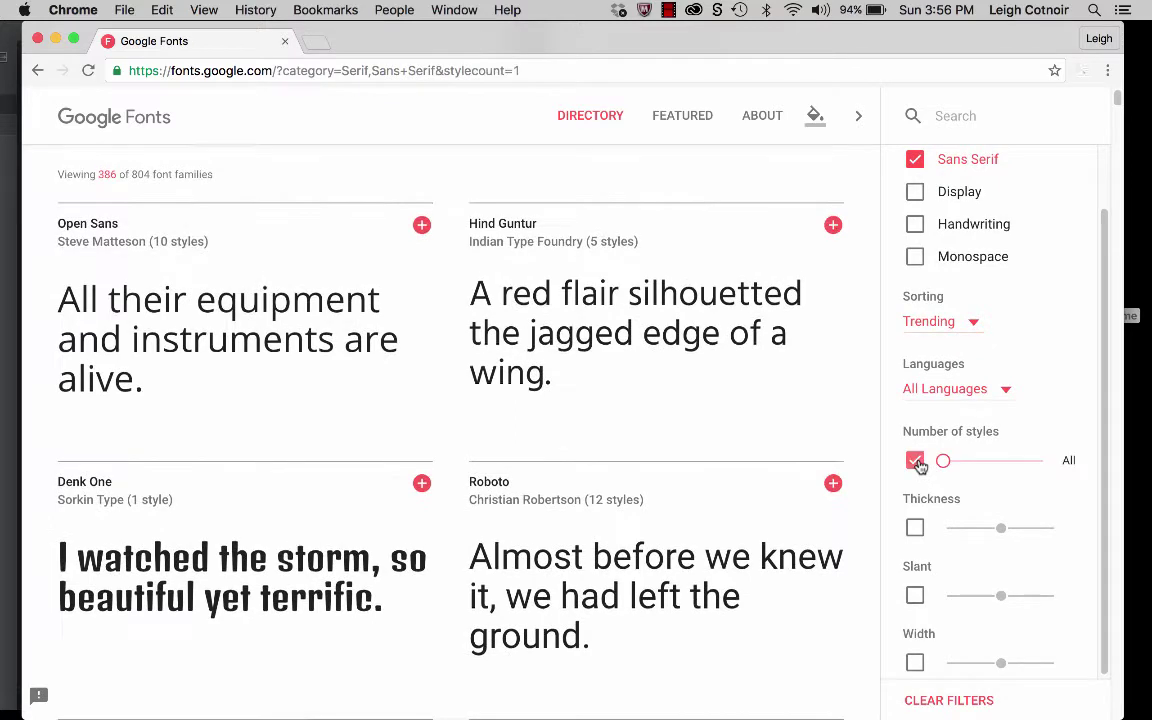
{"action": "left_click", "coordinate": [1031, 462]}
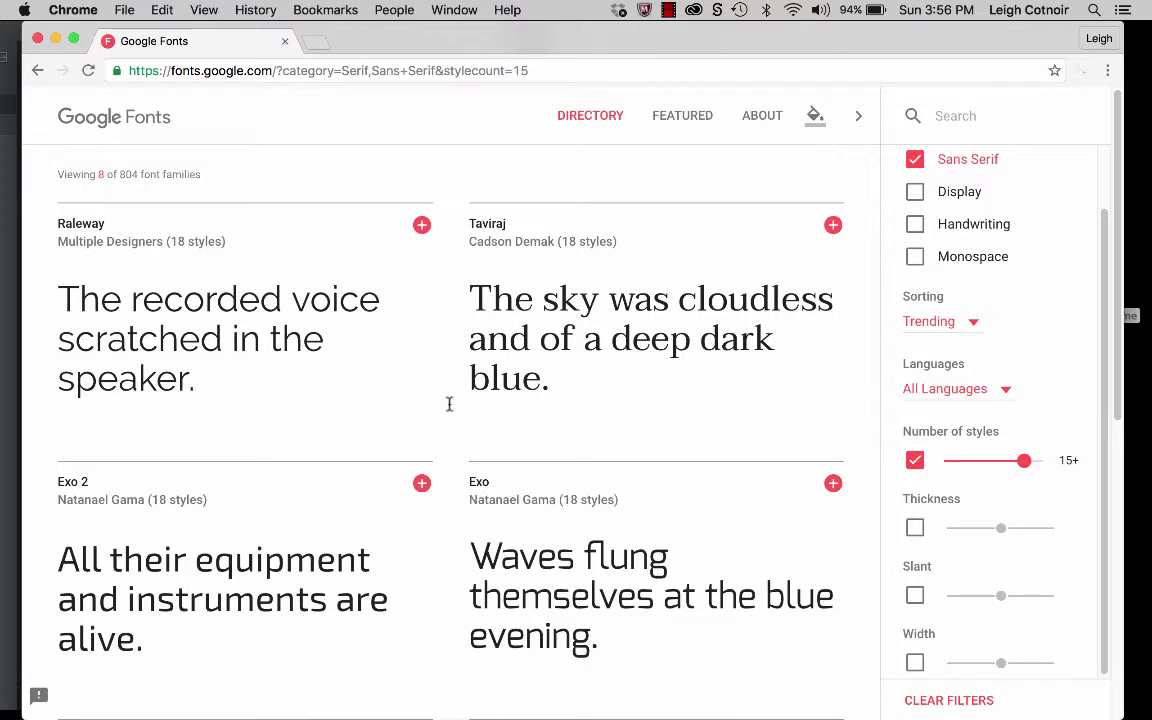
{"action": "mouse_move", "coordinate": [190, 234]}
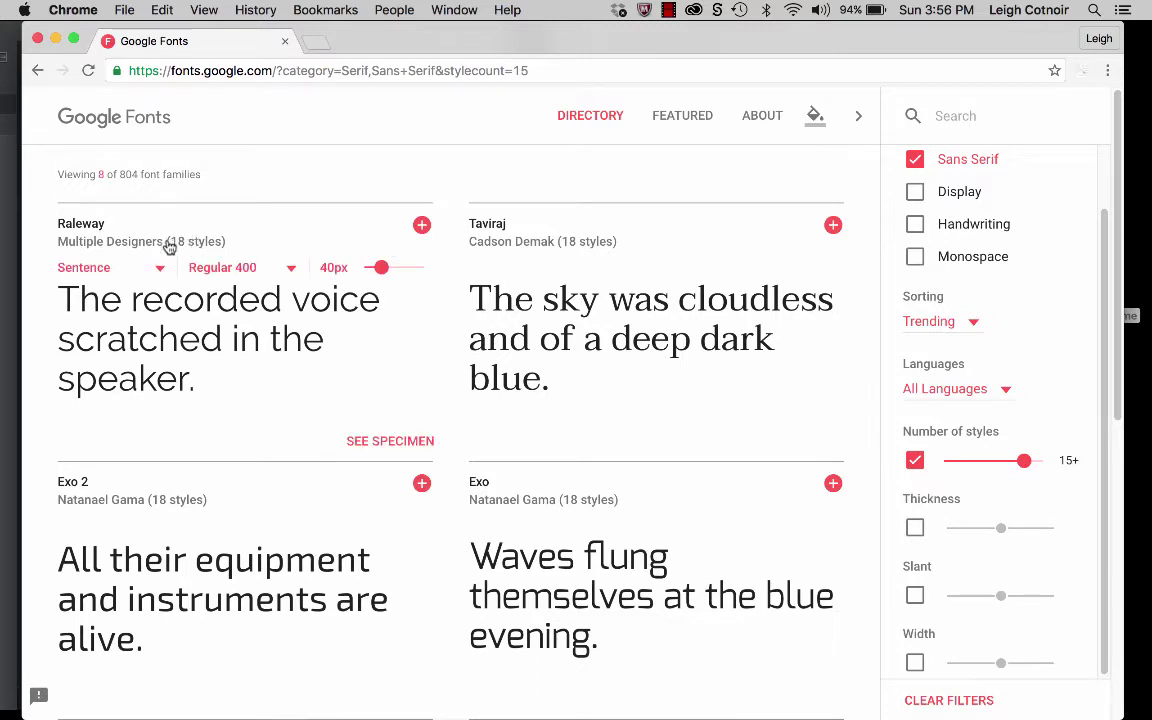
{"action": "left_click", "coordinate": [170, 249]}
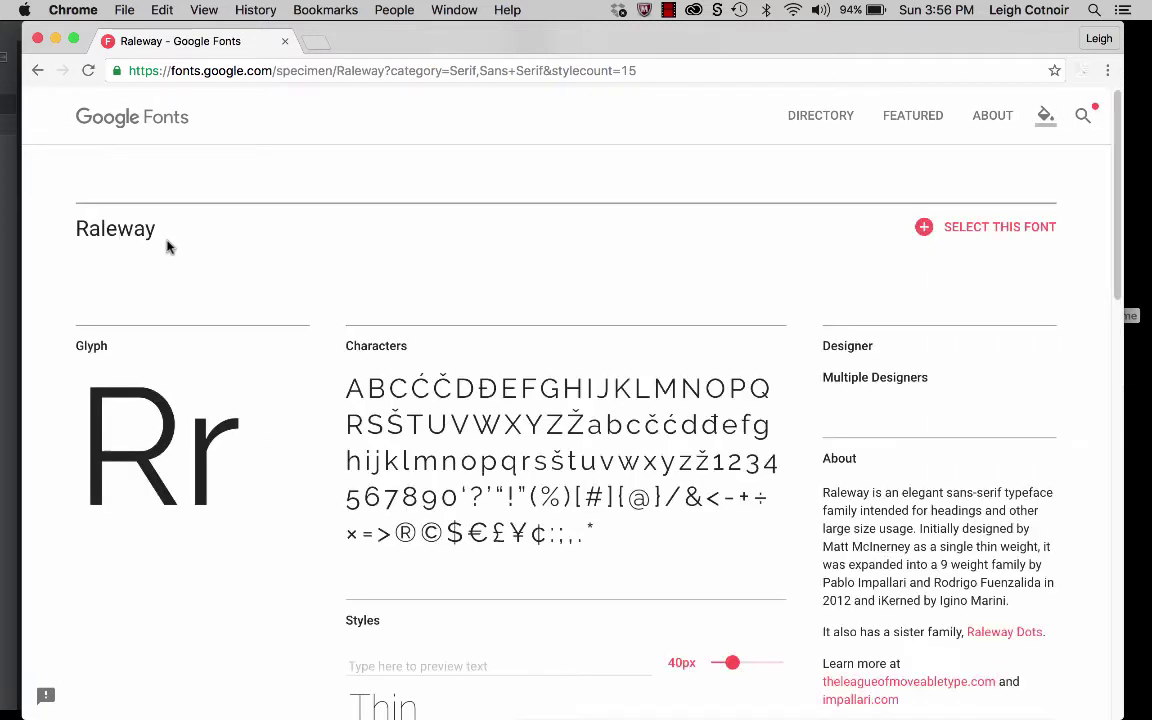
Browse the Raleway specimen, go back, and slide Number of styles to All.
{"action": "scroll", "coordinate": [360, 391], "scroll_direction": "down", "scroll_amount": 10}
{"action": "scroll", "coordinate": [362, 397], "scroll_direction": "down", "scroll_amount": 7}
{"action": "scroll", "coordinate": [362, 397], "scroll_direction": "up", "scroll_amount": 8}
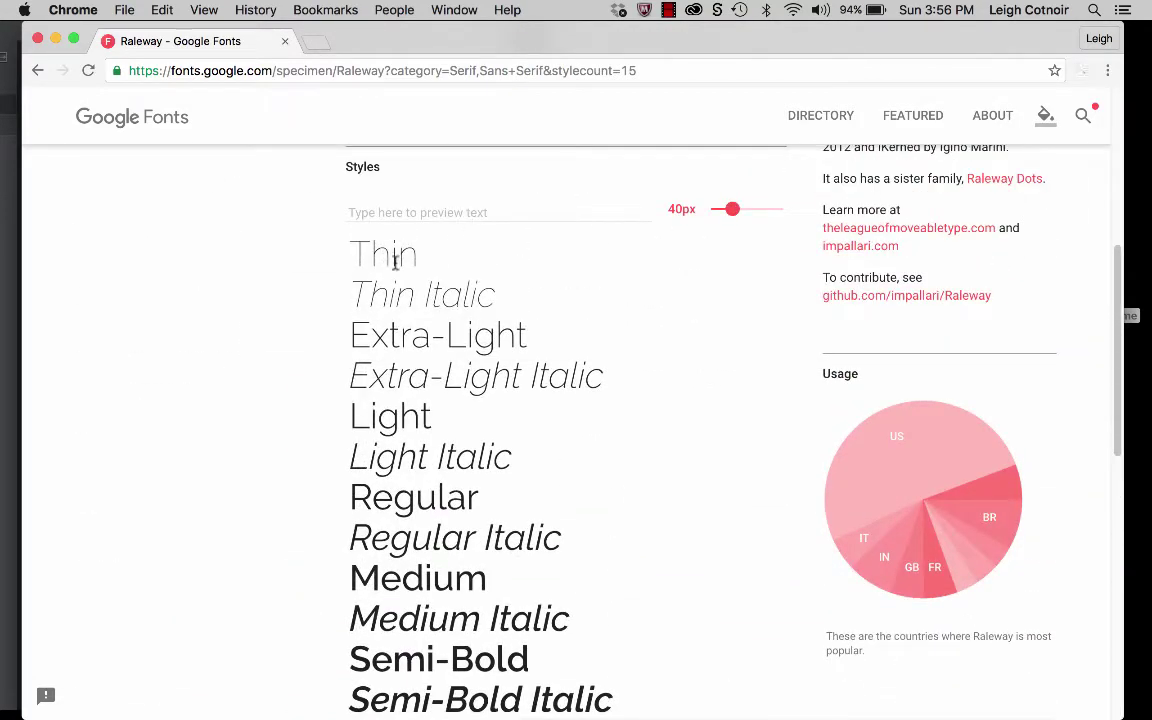
{"action": "scroll", "coordinate": [510, 375], "scroll_direction": "down", "scroll_amount": 7}
{"action": "left_click", "coordinate": [38, 73]}
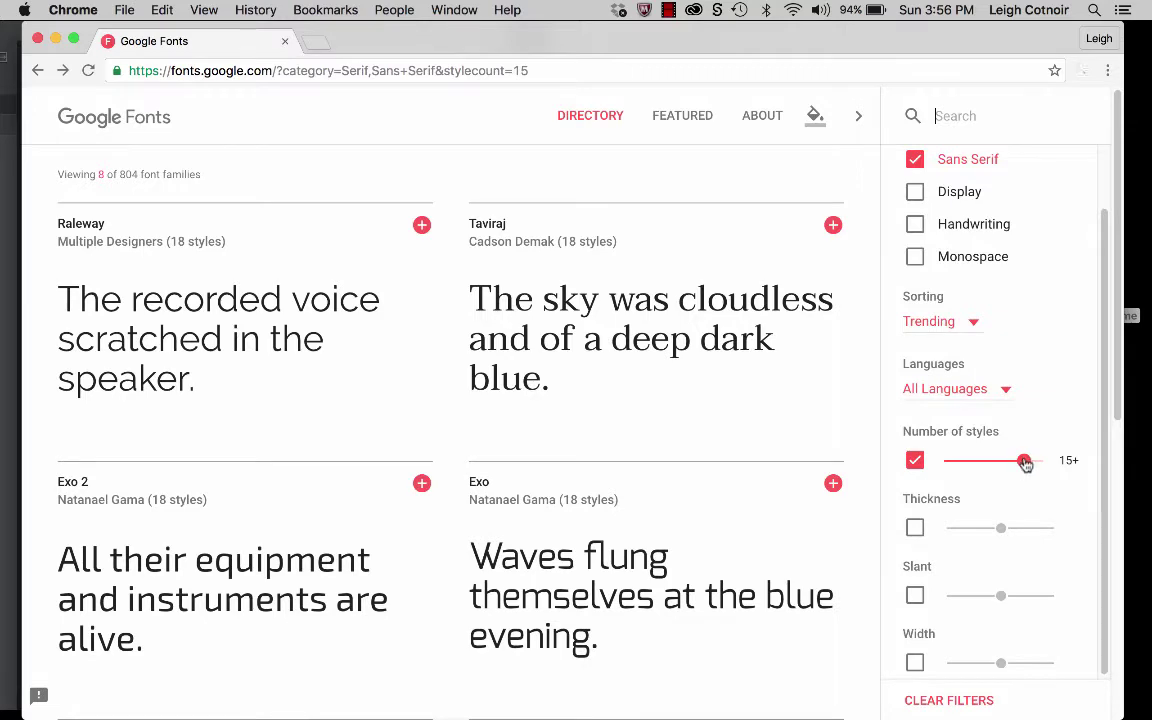
{"action": "left_click_drag", "start_coordinate": [1025, 462], "coordinate": [922, 470]}
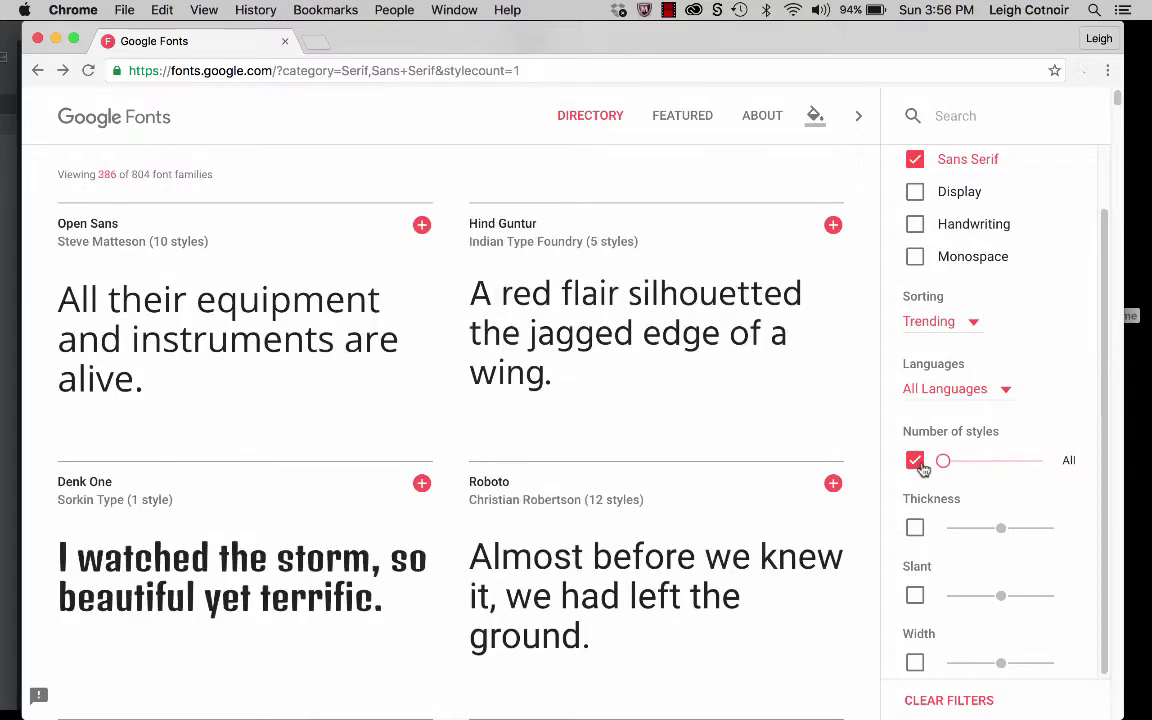
Open and browse the Denk One specimen page, then return to the directory.
{"action": "mouse_move", "coordinate": [612, 226]}
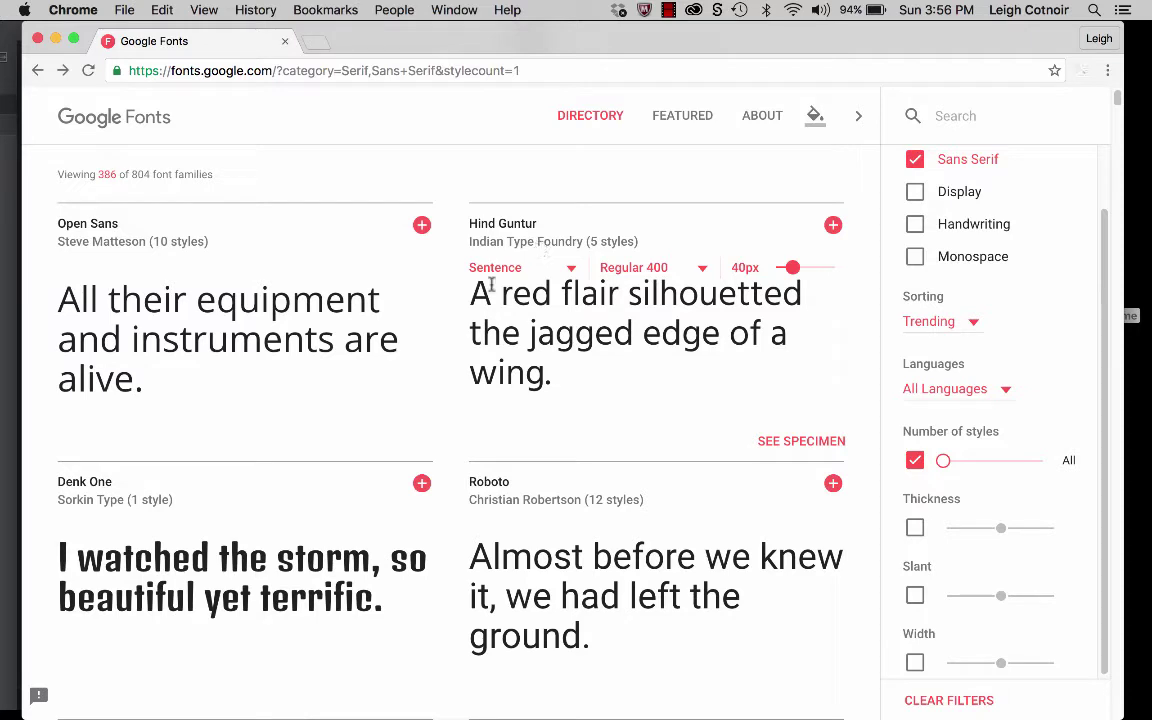
{"action": "mouse_move", "coordinate": [195, 478]}
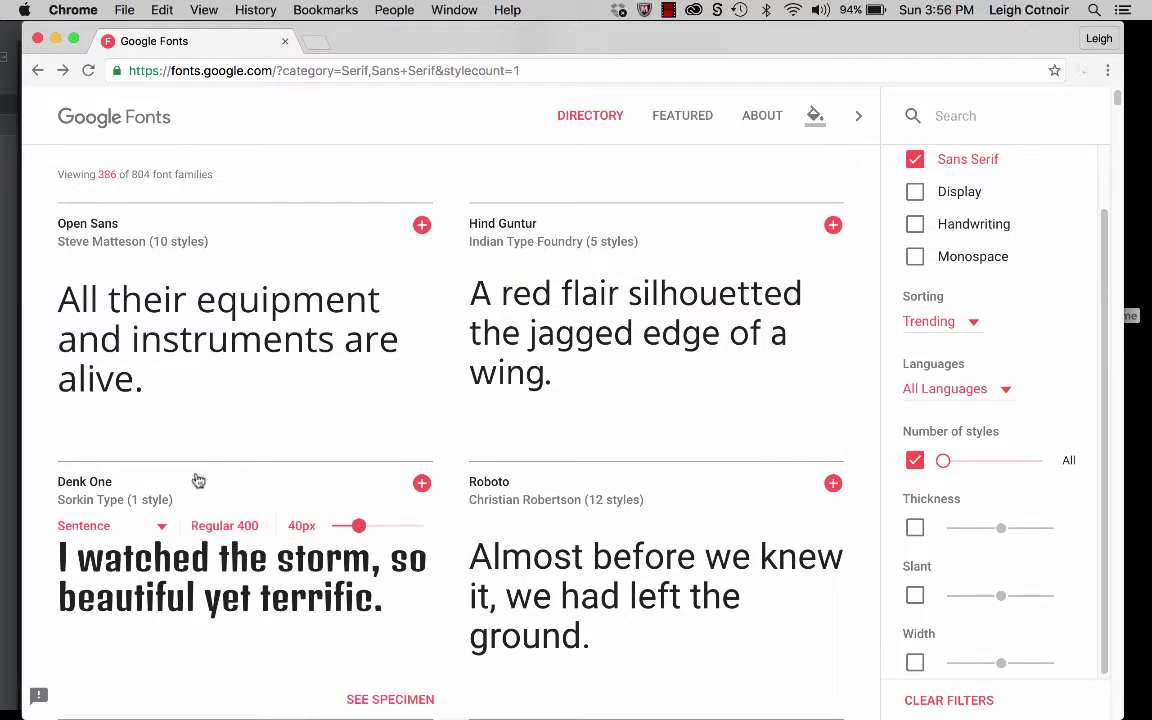
{"action": "left_click", "coordinate": [110, 506]}
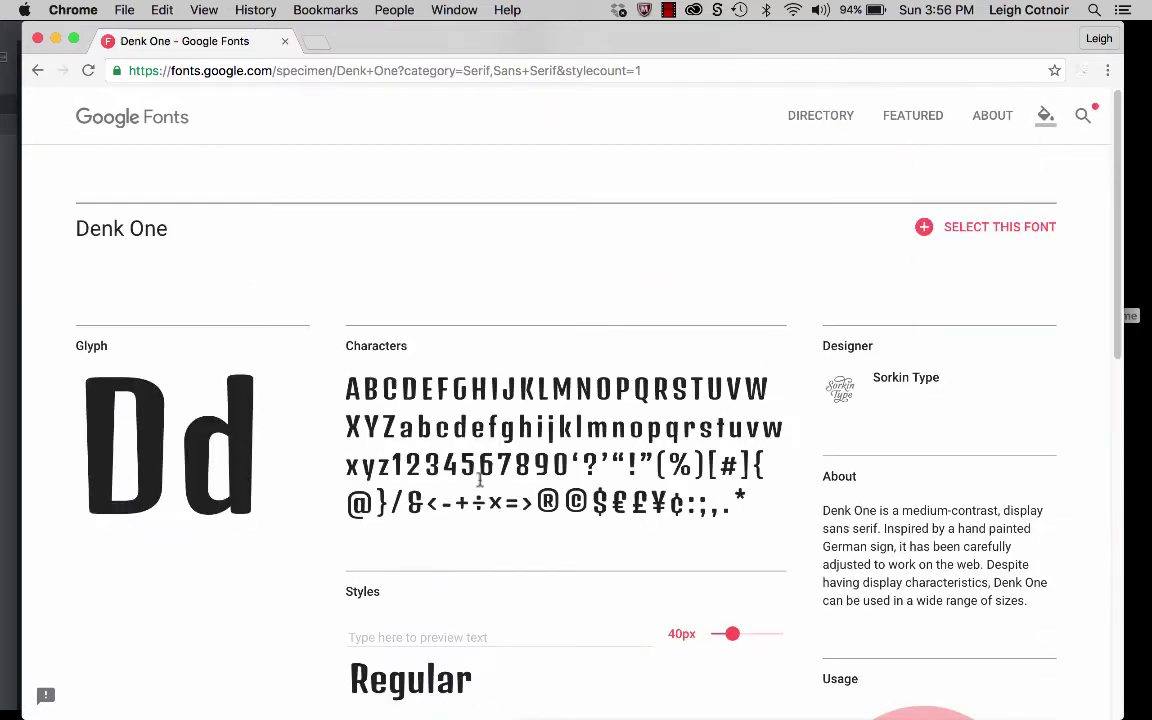
{"action": "scroll", "coordinate": [479, 481], "scroll_direction": "down", "scroll_amount": 5}
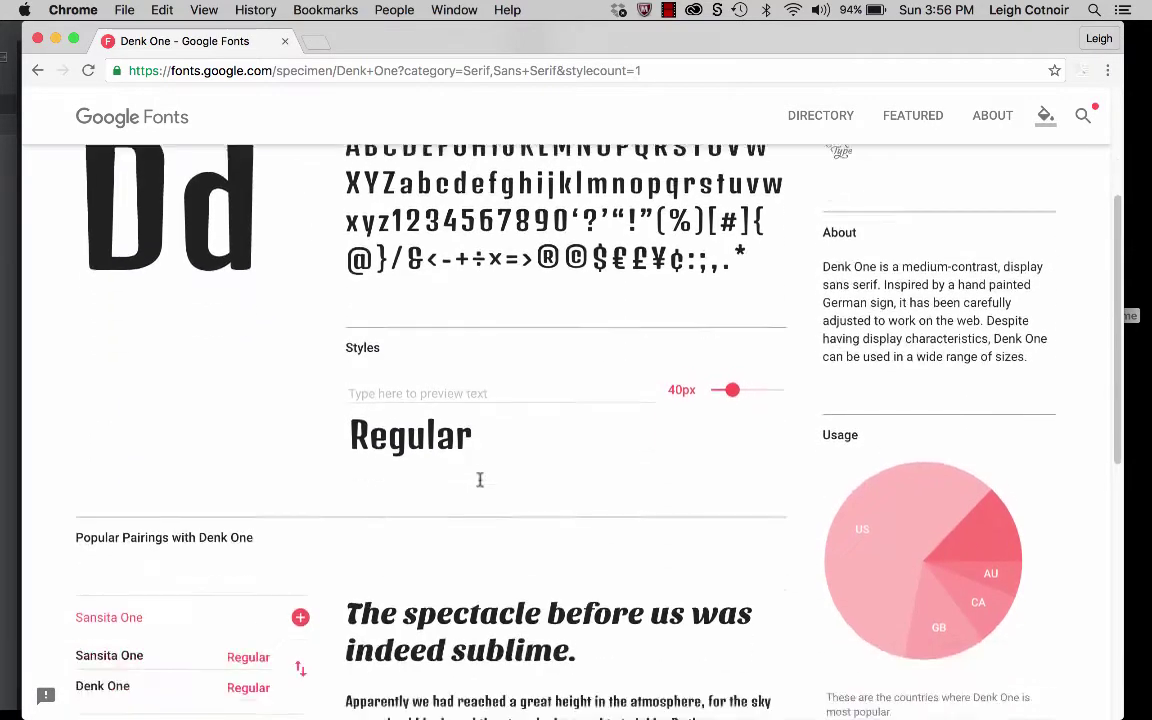
{"action": "scroll", "coordinate": [479, 480], "scroll_direction": "up", "scroll_amount": 3}
{"action": "scroll", "coordinate": [479, 481], "scroll_direction": "up", "scroll_amount": 3}
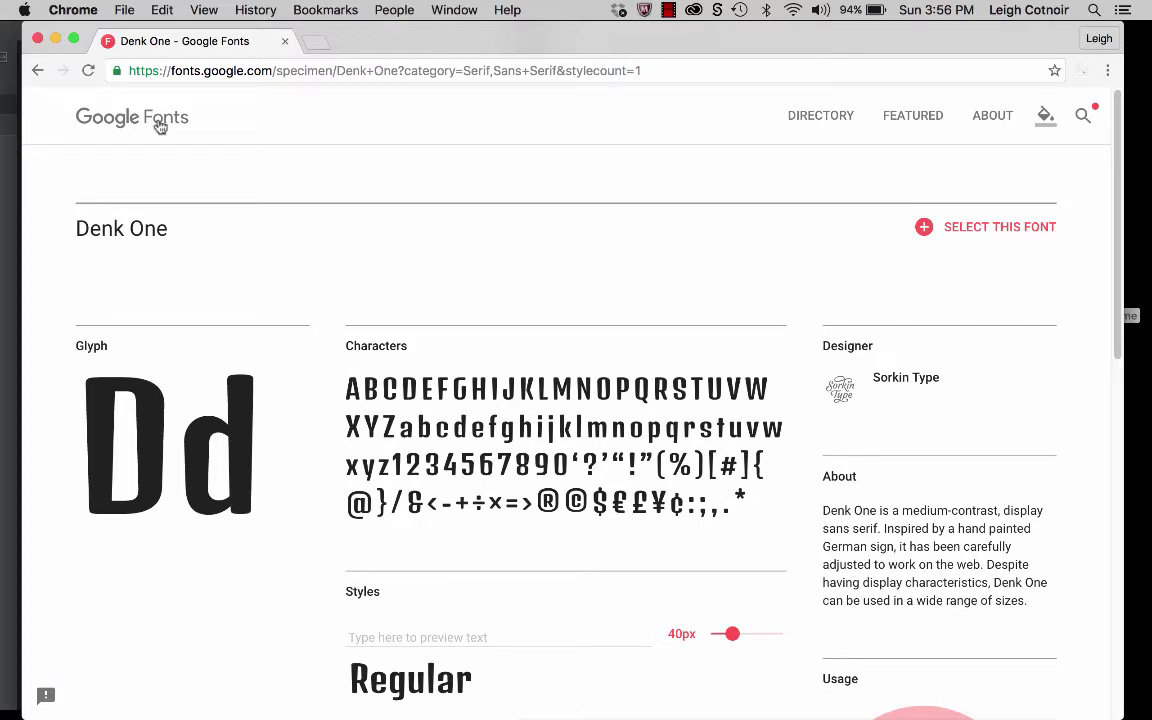
{"action": "left_click", "coordinate": [39, 70]}
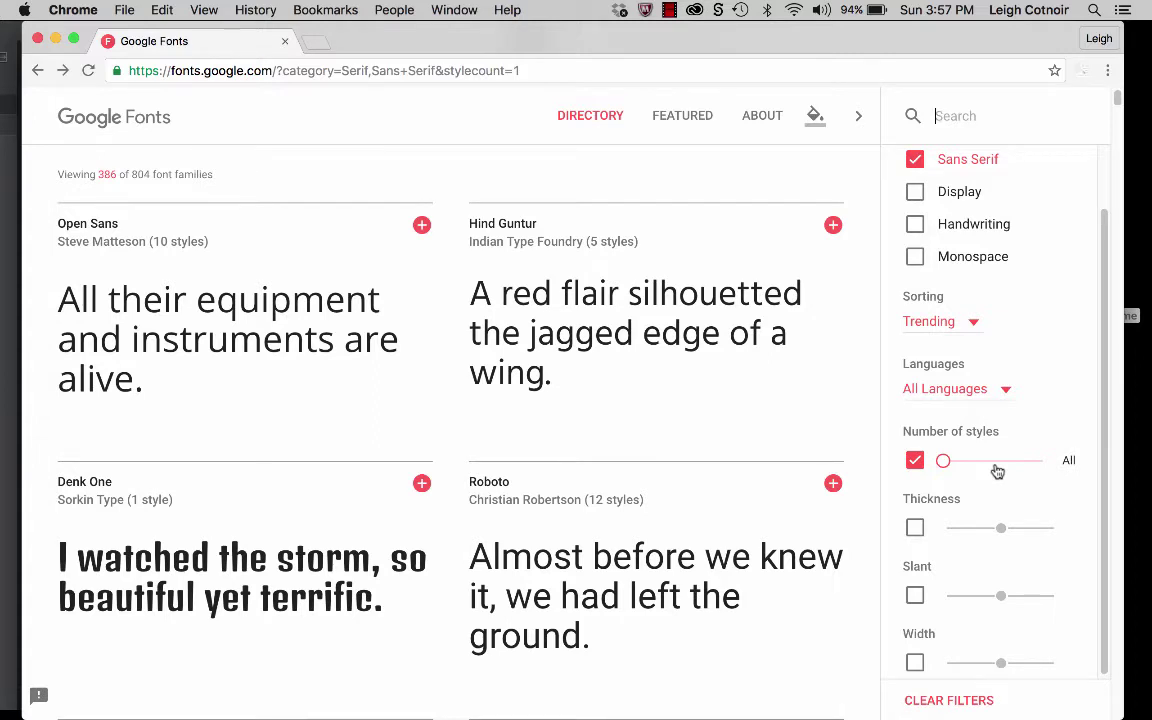
Set the Number of styles slider to 5+, leaving 78 families.
{"action": "left_click", "coordinate": [990, 468]}
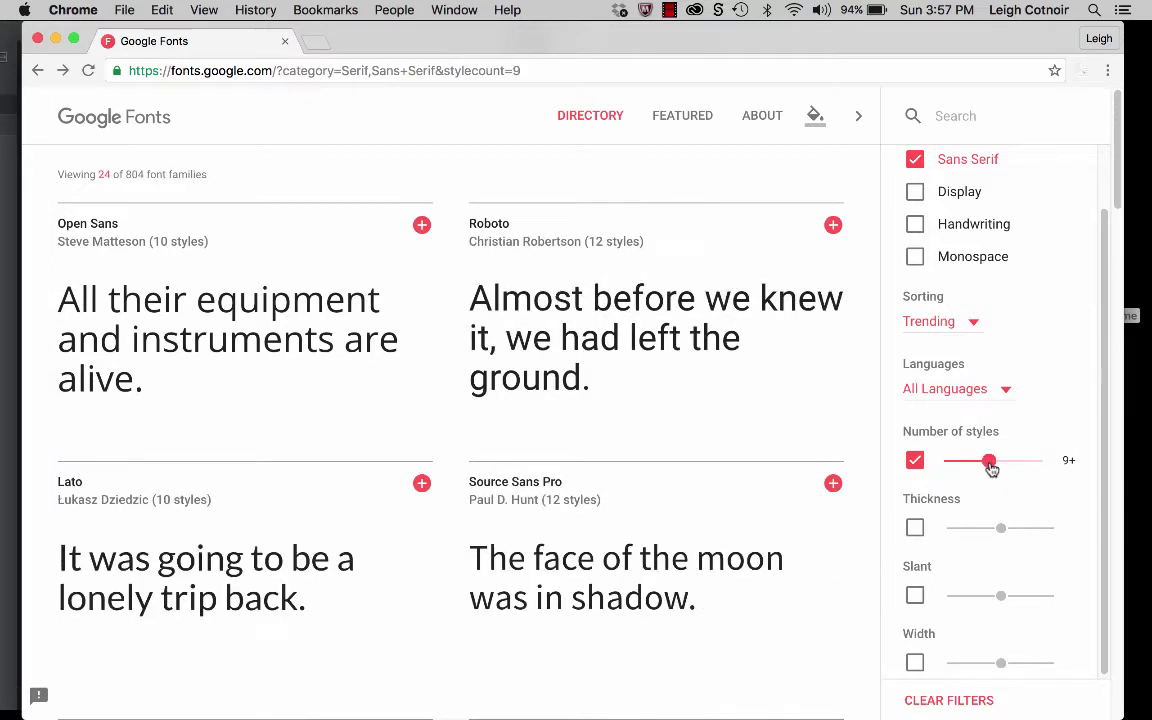
{"action": "left_click_drag", "start_coordinate": [990, 468], "coordinate": [973, 465]}
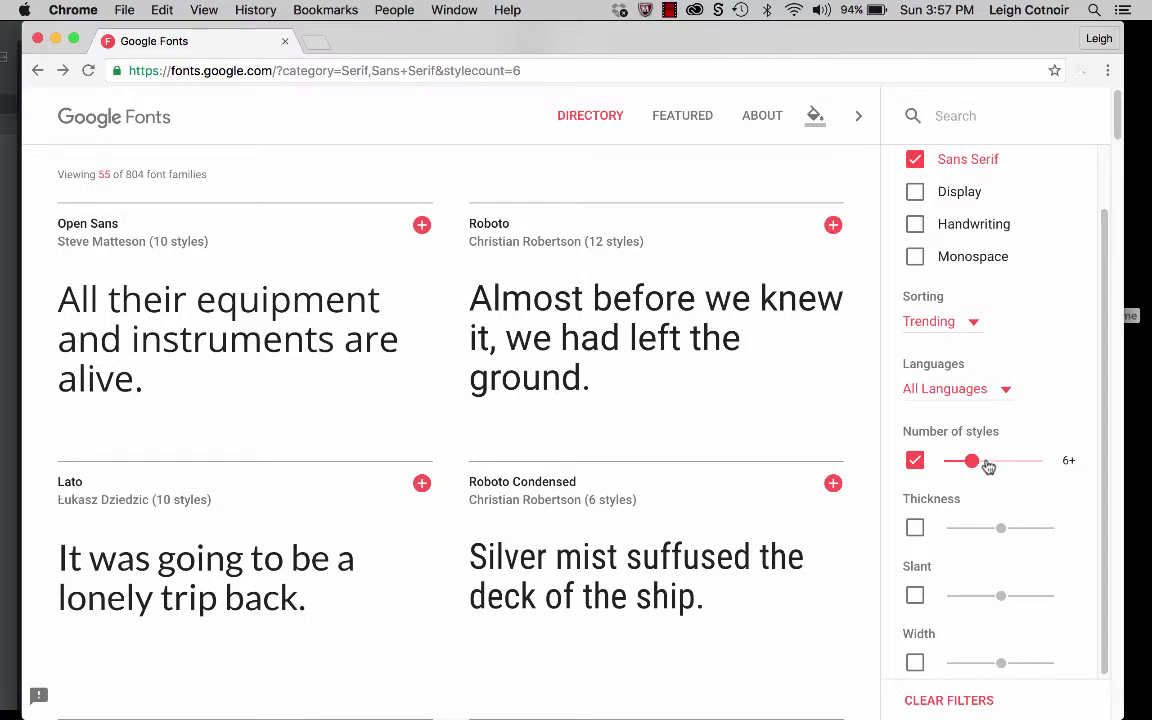
{"action": "left_click", "coordinate": [965, 461]}
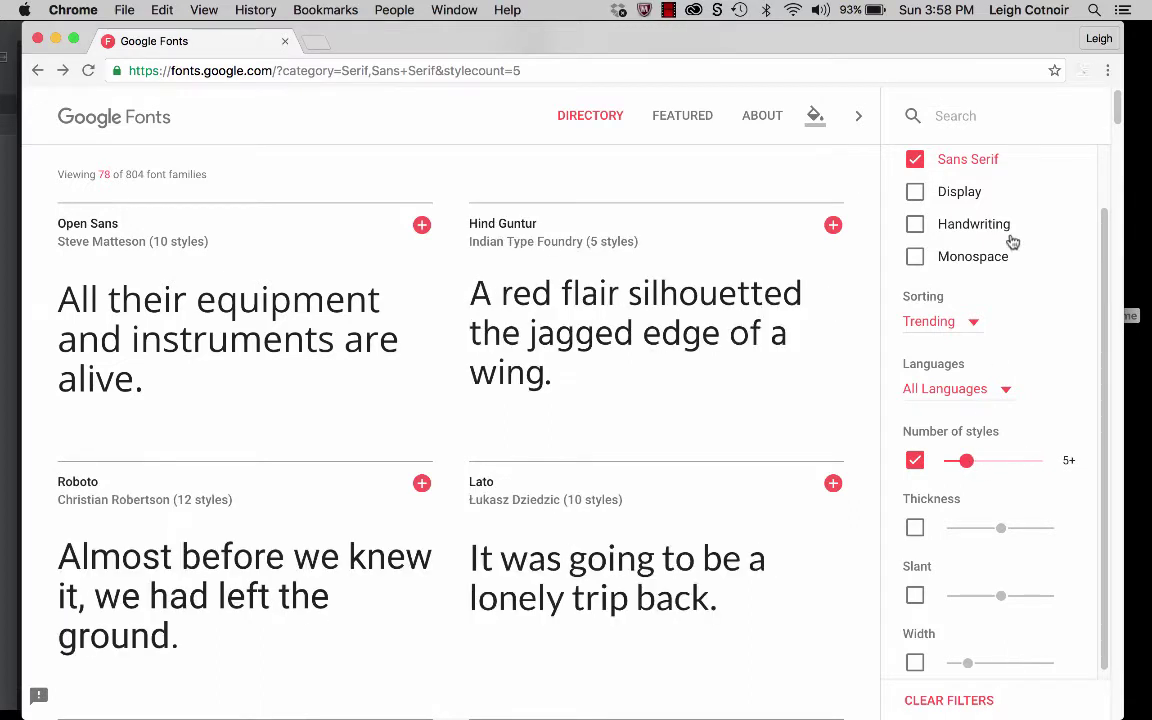
{"action": "scroll", "coordinate": [962, 184], "scroll_direction": "up", "scroll_amount": 2}
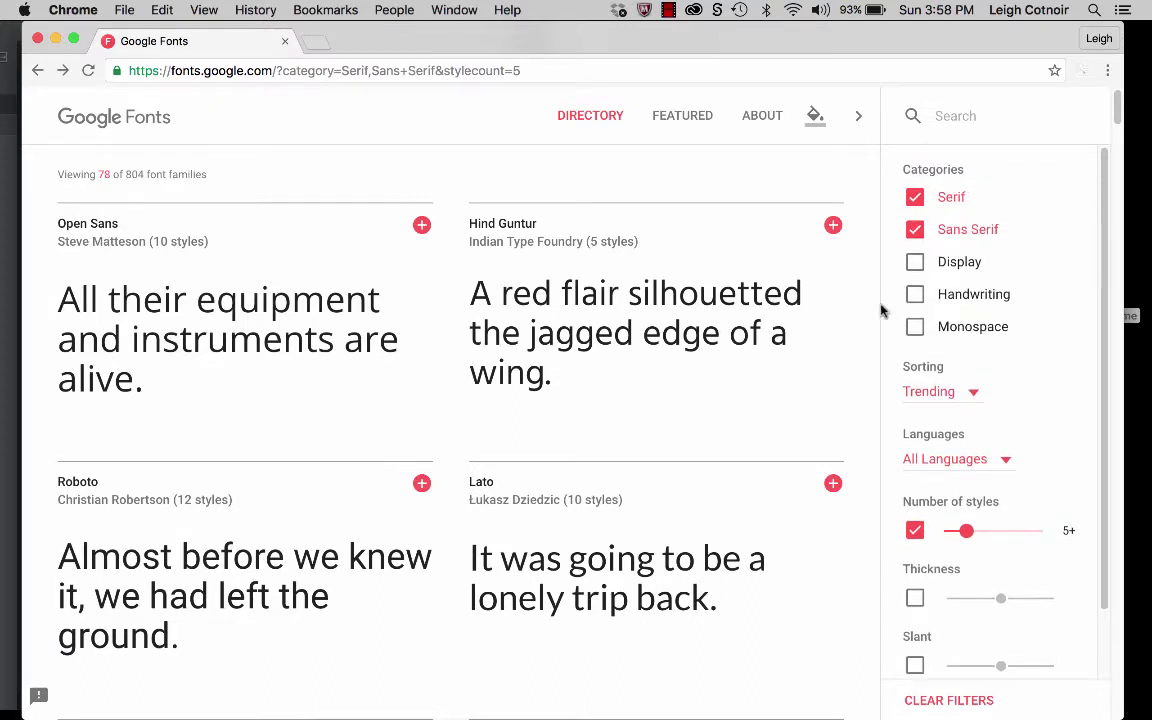
{"action": "mouse_move", "coordinate": [745, 341]}
{"action": "mouse_move", "coordinate": [95, 408]}
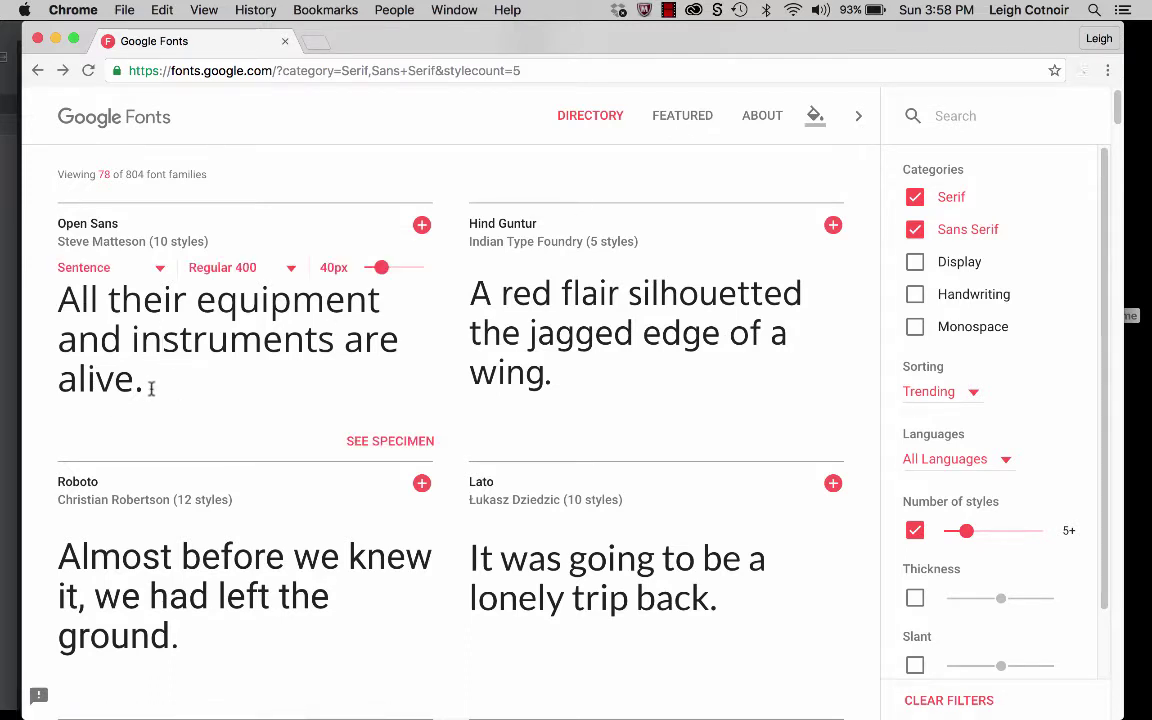
{"action": "mouse_move", "coordinate": [633, 707]}
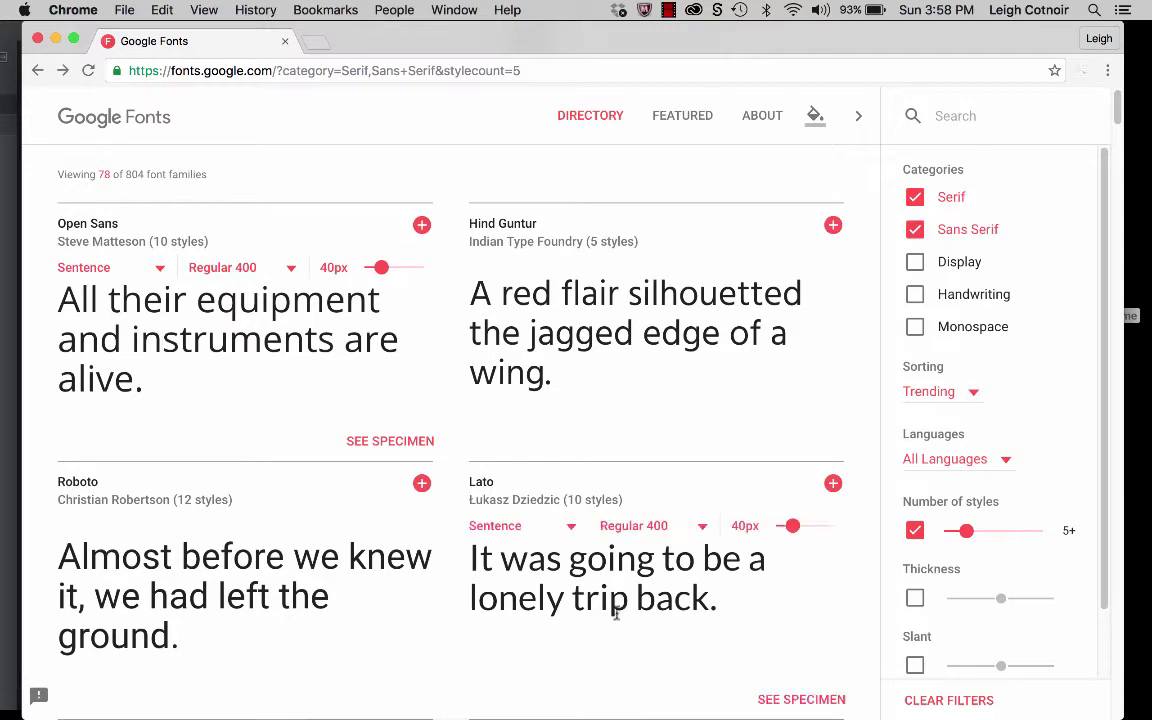
Replace Taviraj's sample sentence with a custom greeting containing the user's name.
{"action": "scroll", "coordinate": [616, 614], "scroll_direction": "down", "scroll_amount": 10}
{"action": "scroll", "coordinate": [616, 619], "scroll_direction": "down", "scroll_amount": 1}
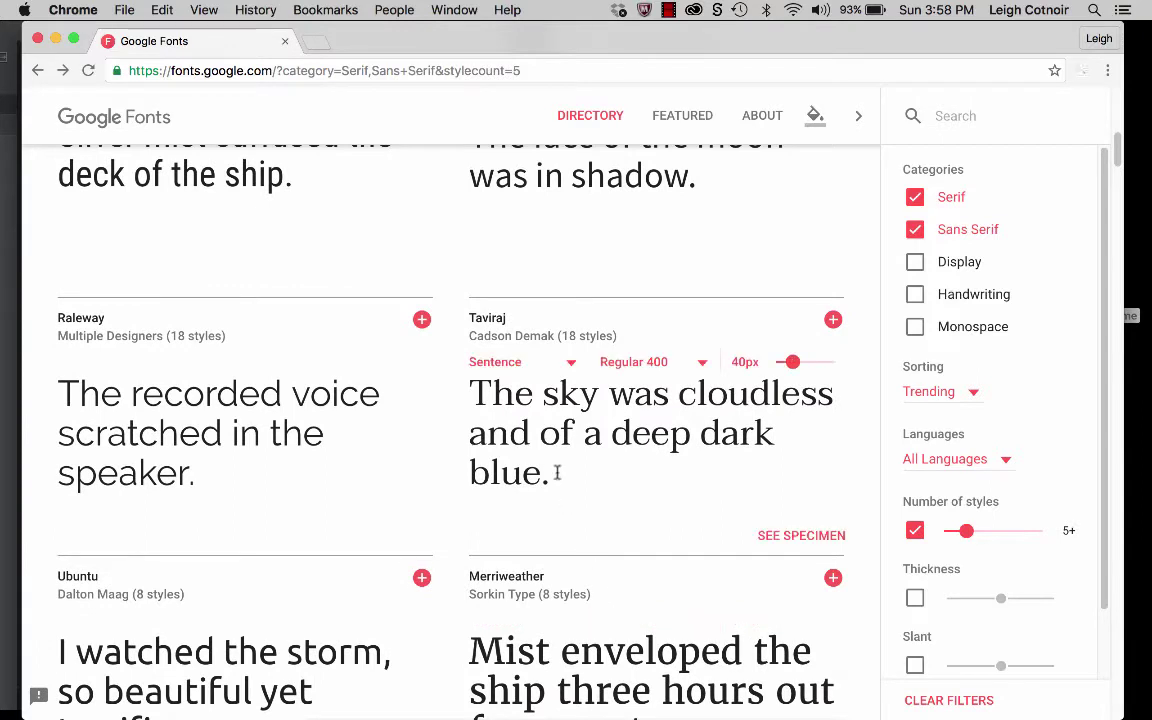
{"action": "left_click_drag", "start_coordinate": [557, 473], "coordinate": [445, 366]}
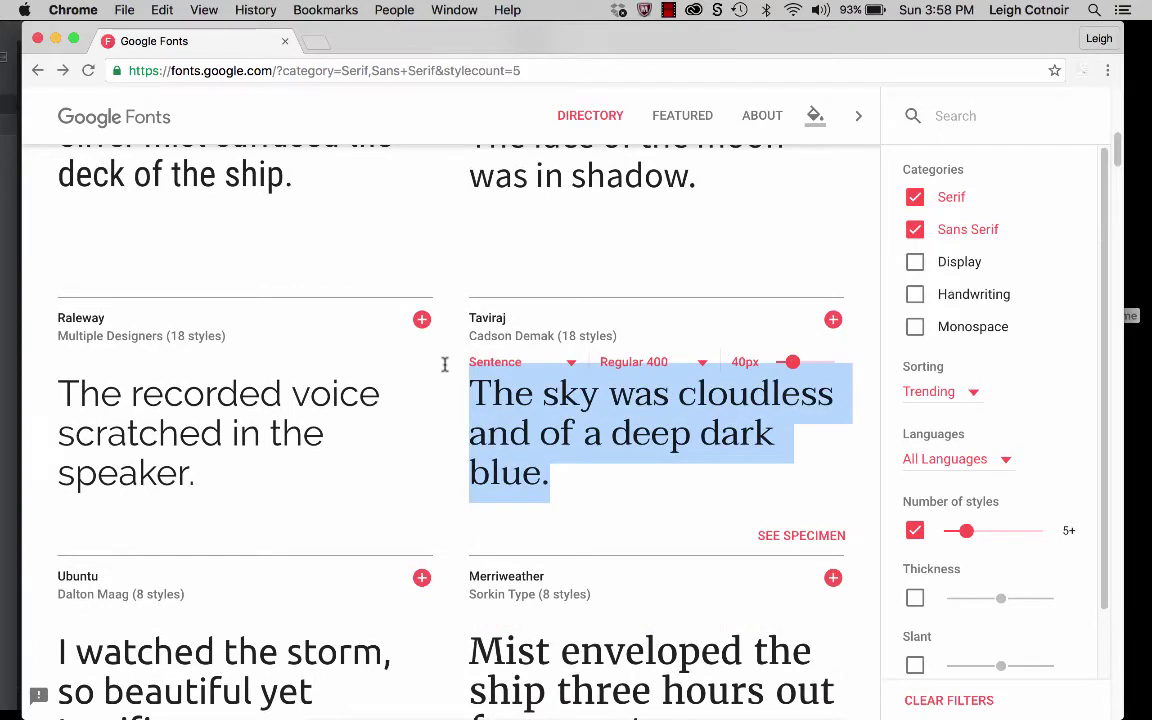
{"action": "type", "text": "Hi, my name Leigh Cotnoir"}
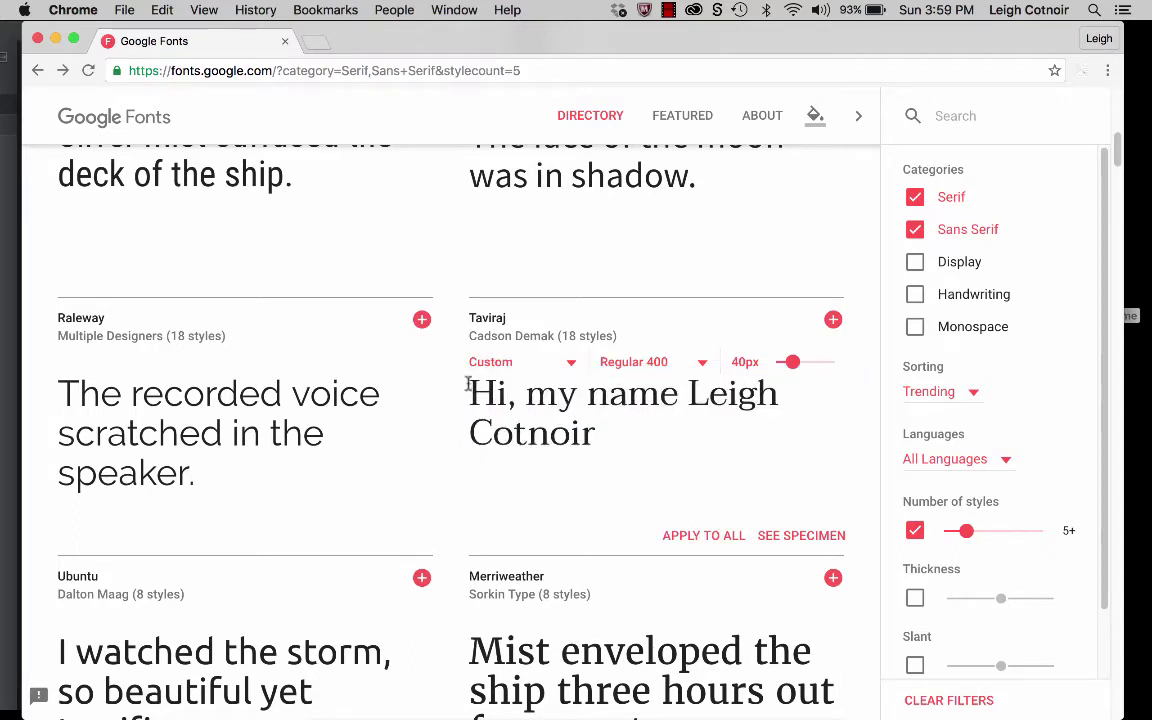
{"action": "left_click_drag", "start_coordinate": [779, 395], "coordinate": [470, 412]}
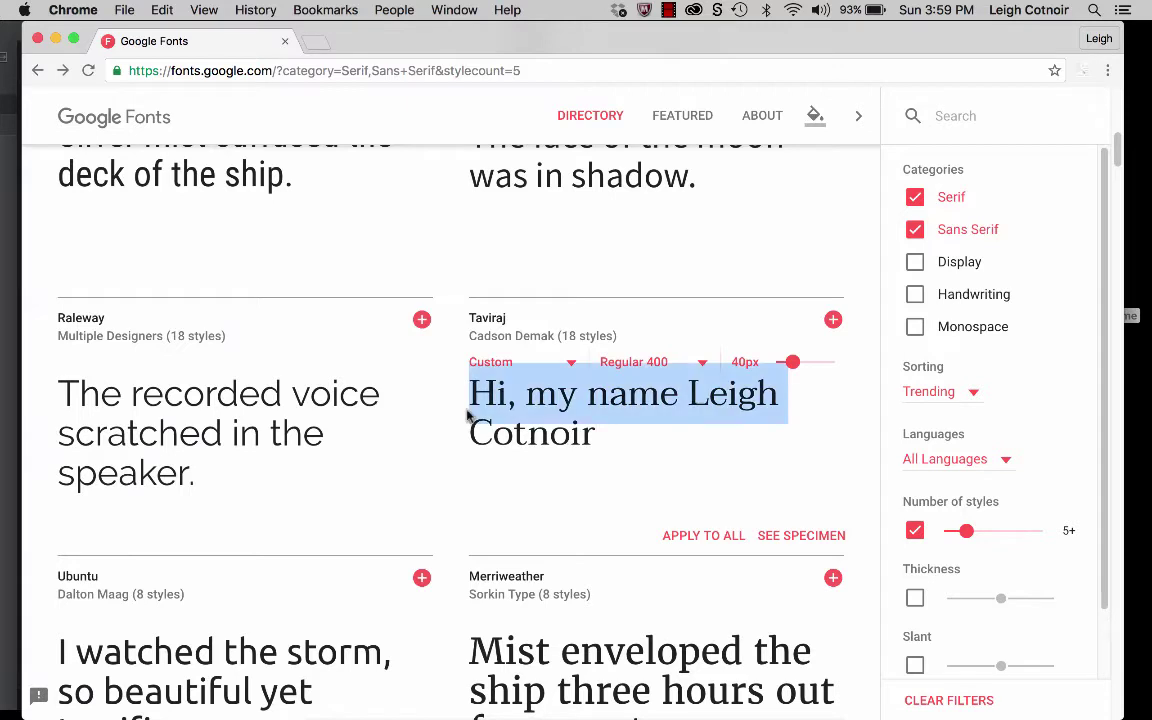
{"action": "left_click", "coordinate": [493, 445]}
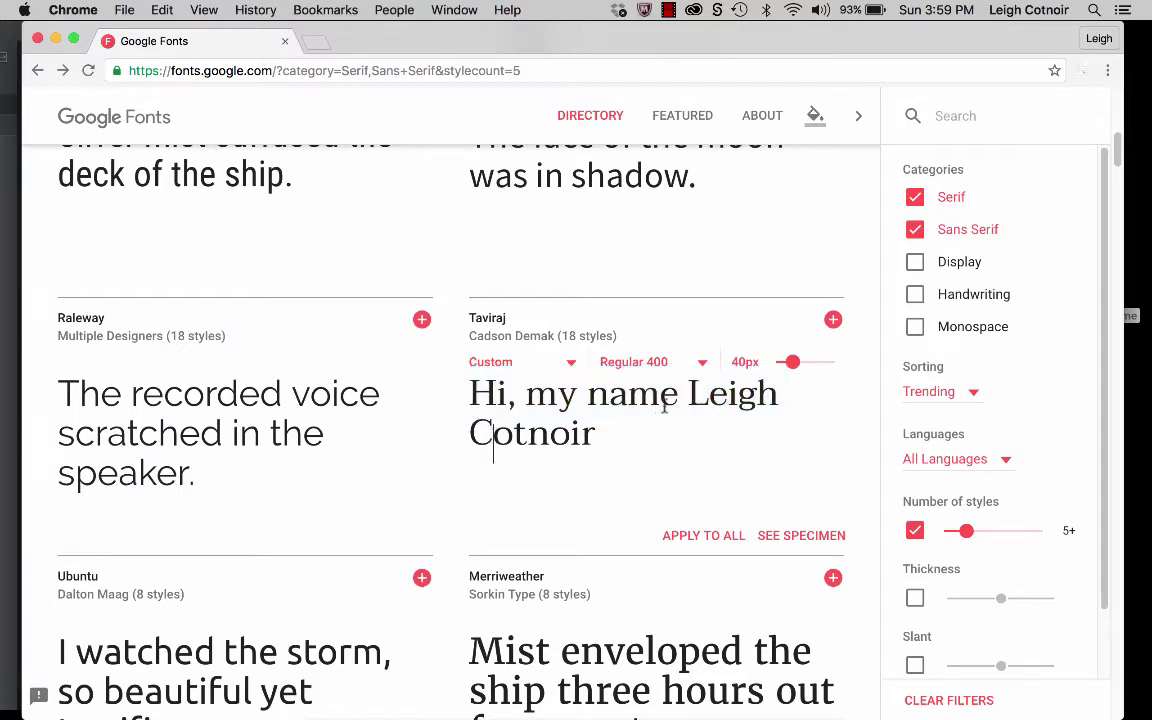
Enlarge the Taviraj preview to about 49px and set its weight to Semi-Bold 600.
{"action": "left_click", "coordinate": [700, 364]}
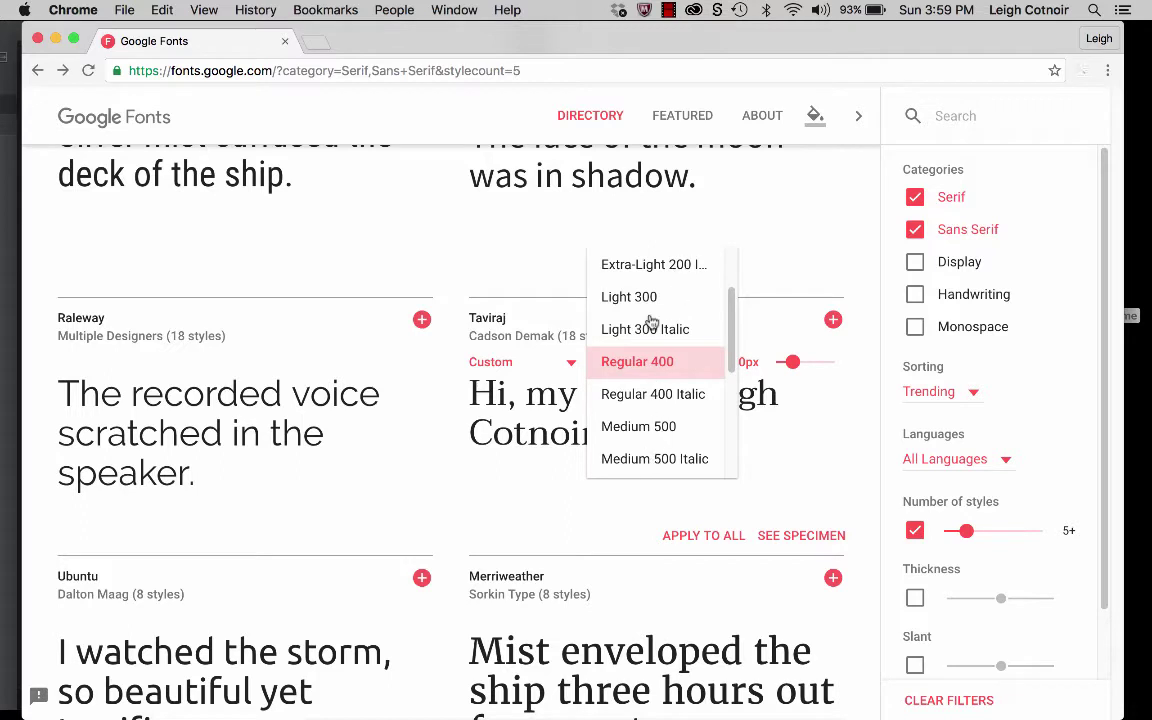
{"action": "left_click", "coordinate": [808, 420]}
{"action": "left_click", "coordinate": [792, 365]}
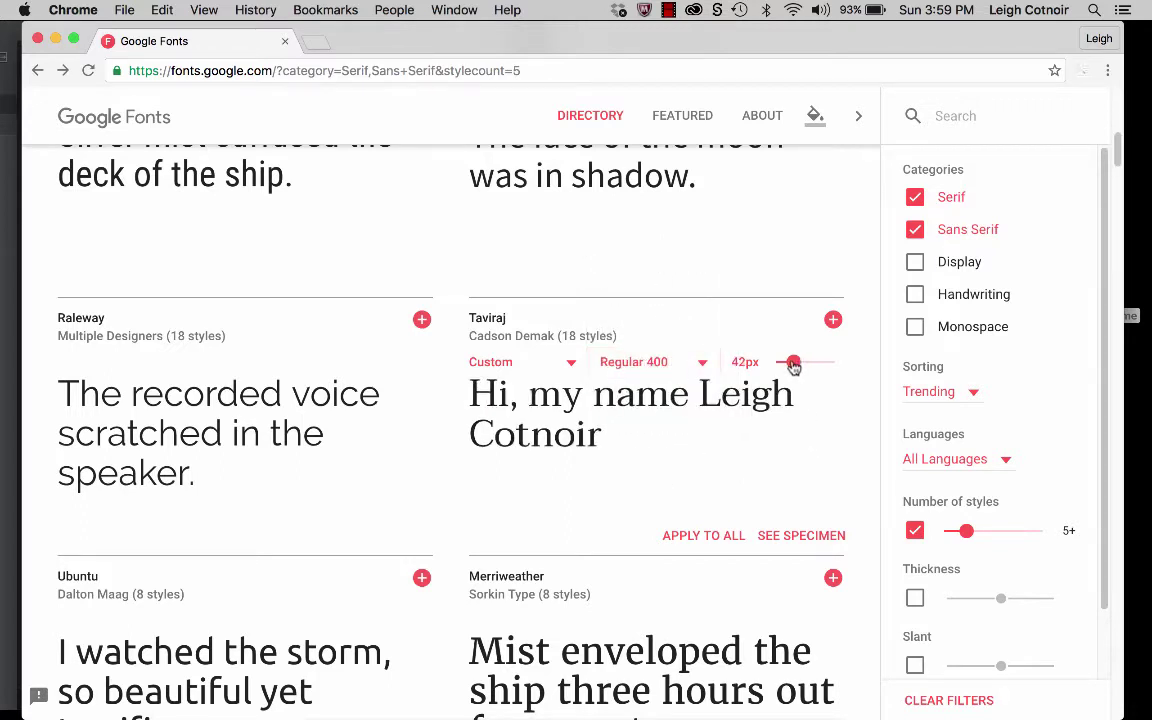
{"action": "left_click_drag", "start_coordinate": [792, 367], "coordinate": [798, 366]}
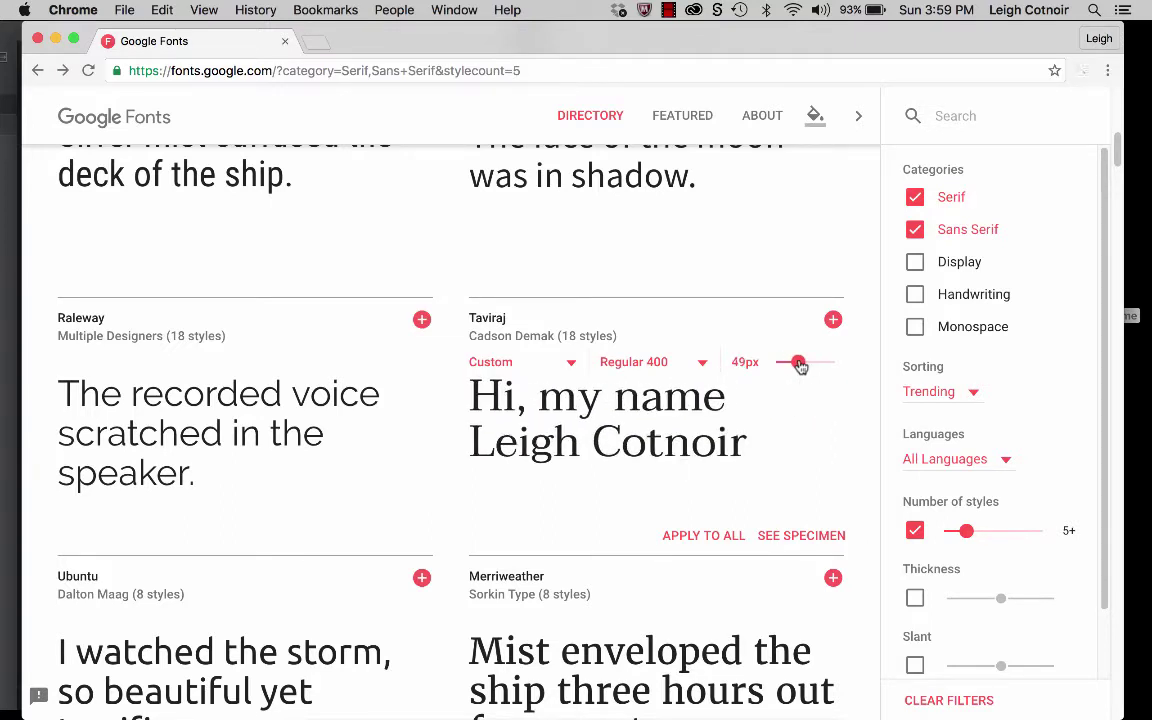
{"action": "left_click", "coordinate": [704, 369]}
{"action": "left_click", "coordinate": [664, 427]}
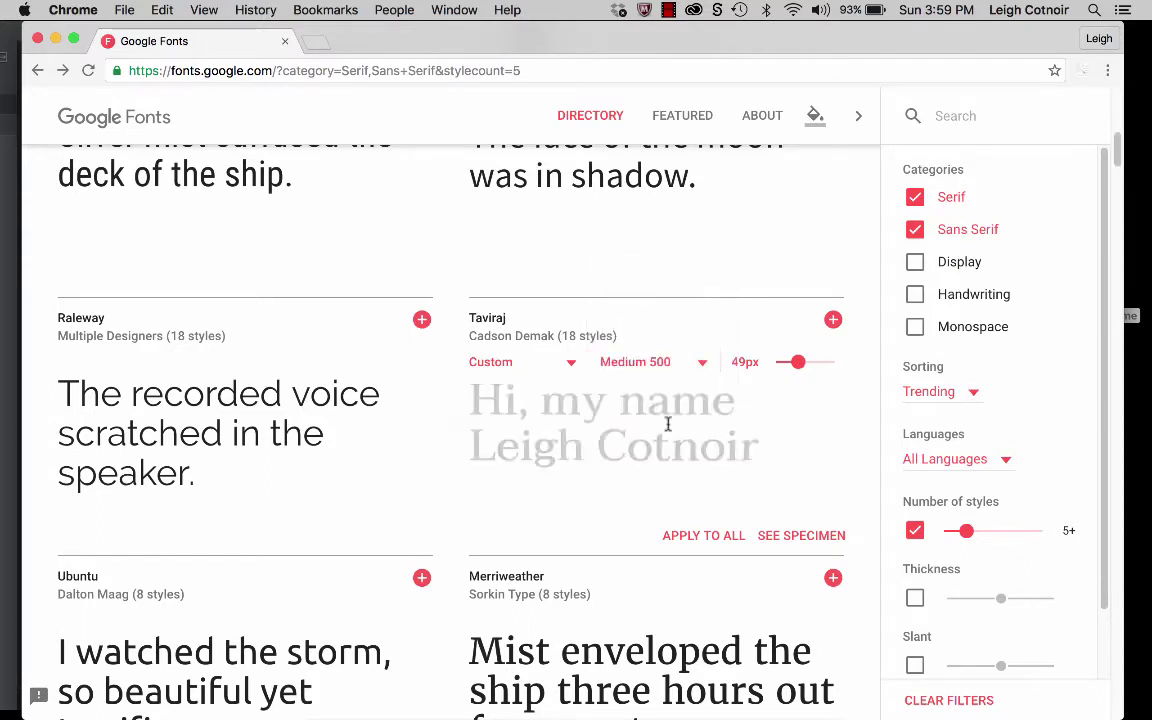
{"action": "left_click", "coordinate": [702, 364]}
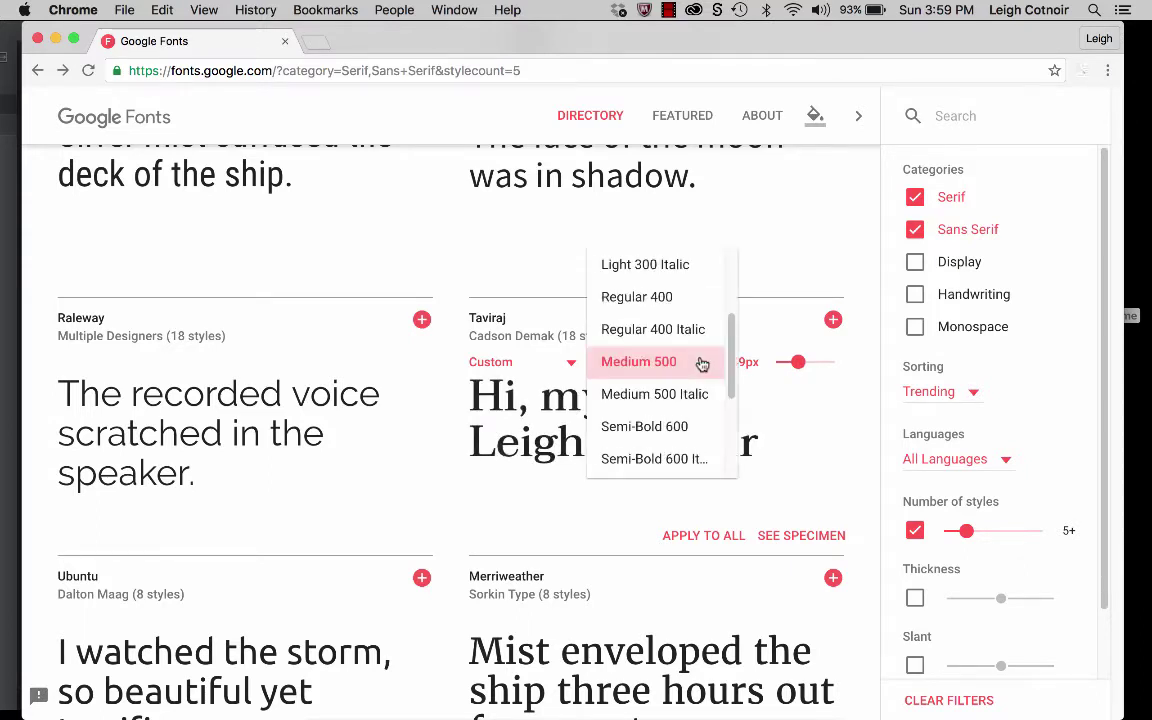
{"action": "left_click", "coordinate": [674, 432]}
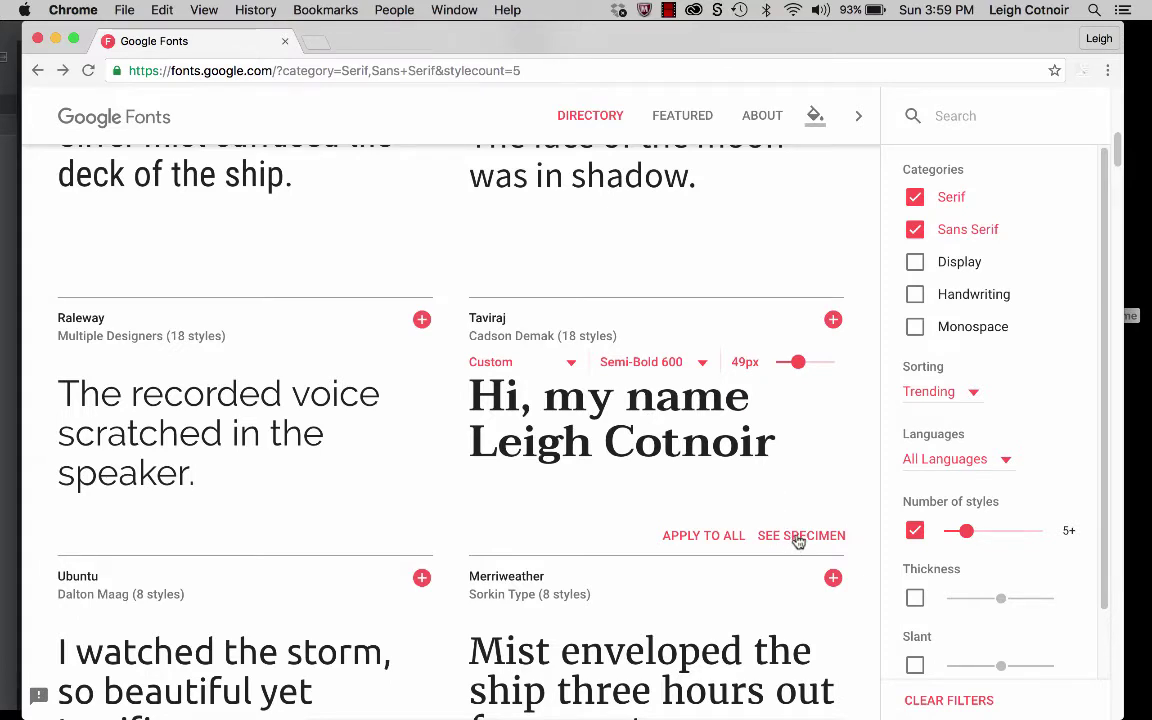
Switch the Taviraj preview to numerals and select the digit 1.
{"action": "left_click", "coordinate": [561, 368]}
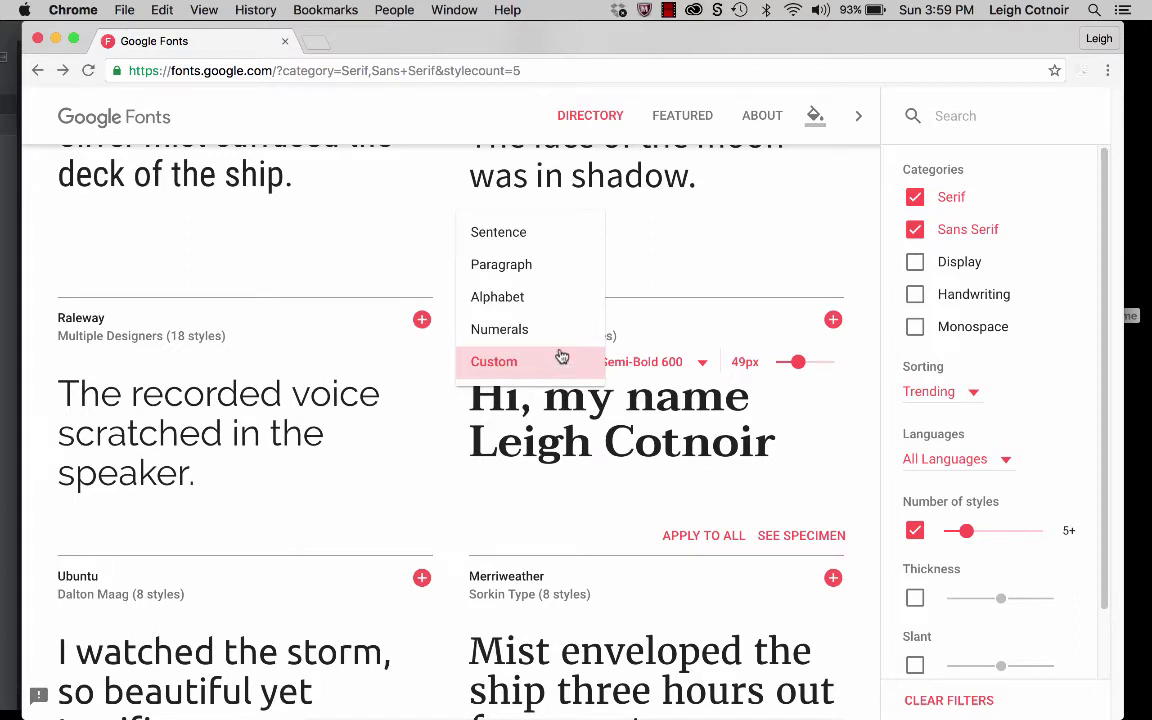
{"action": "left_click", "coordinate": [514, 329]}
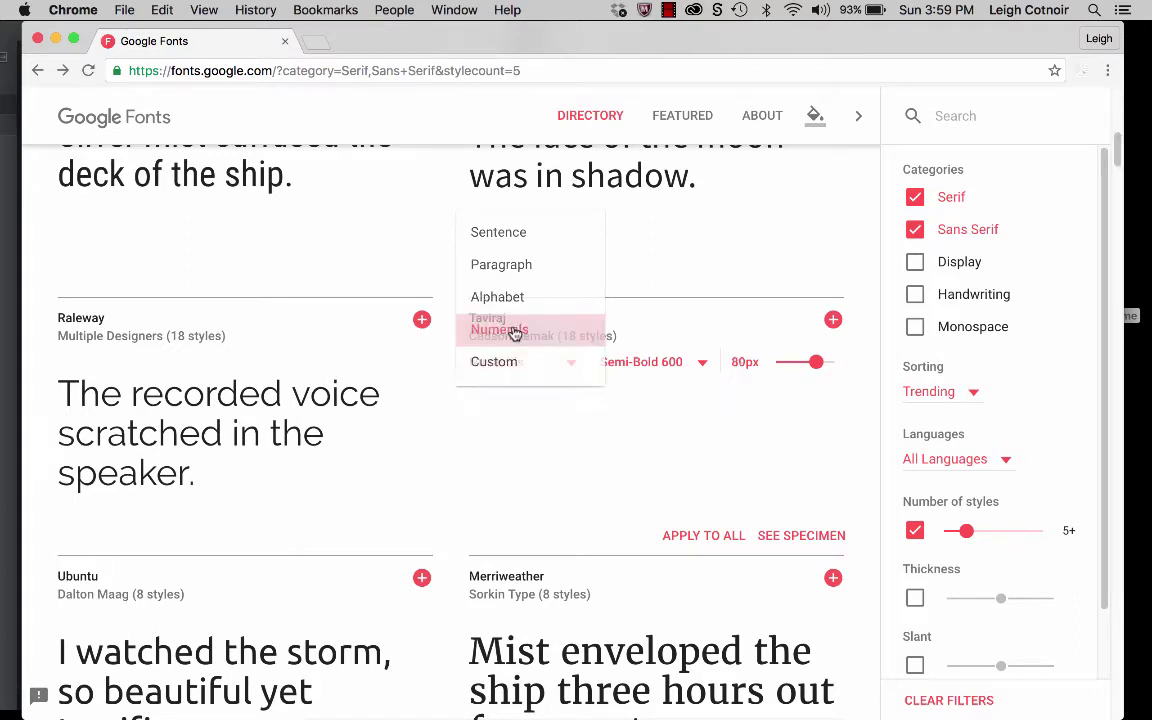
{"action": "left_click", "coordinate": [503, 362]}
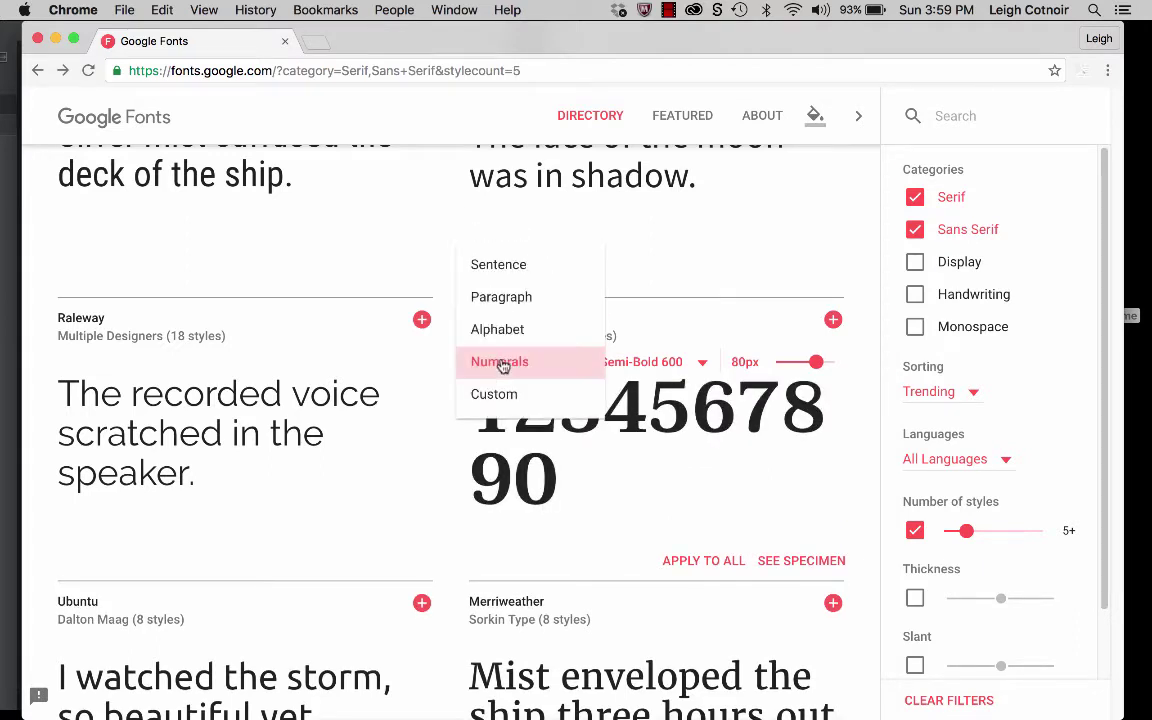
{"action": "left_click", "coordinate": [633, 527]}
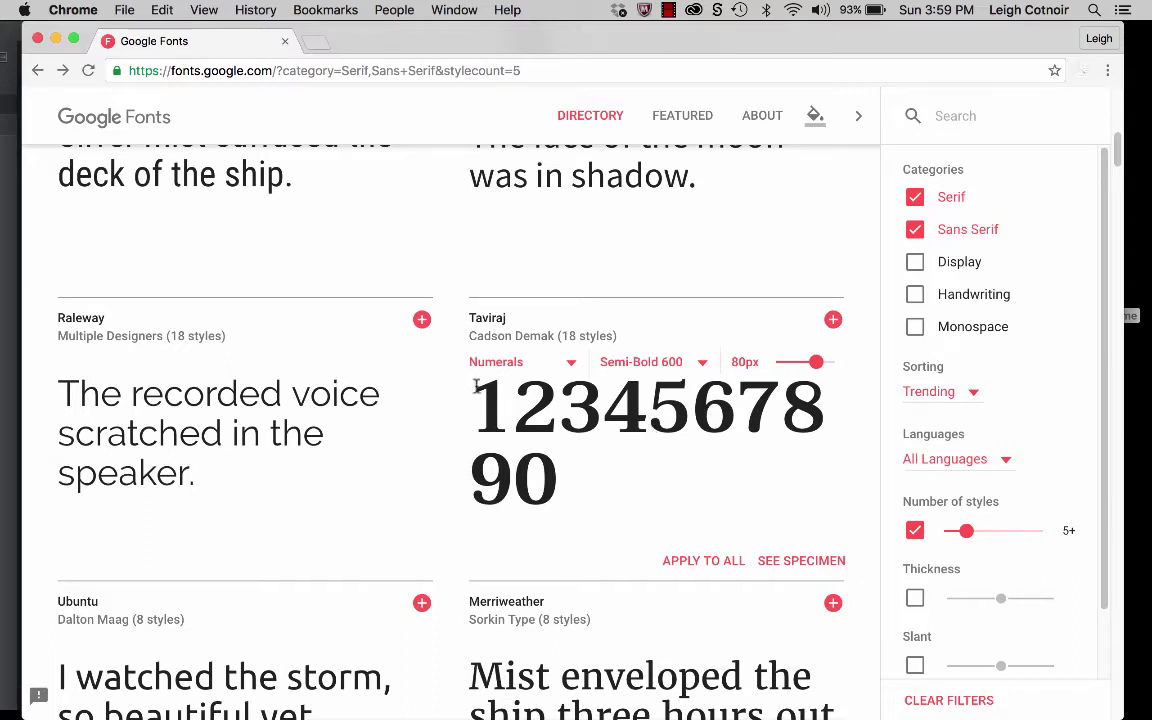
{"action": "left_click_drag", "start_coordinate": [477, 386], "coordinate": [501, 399]}
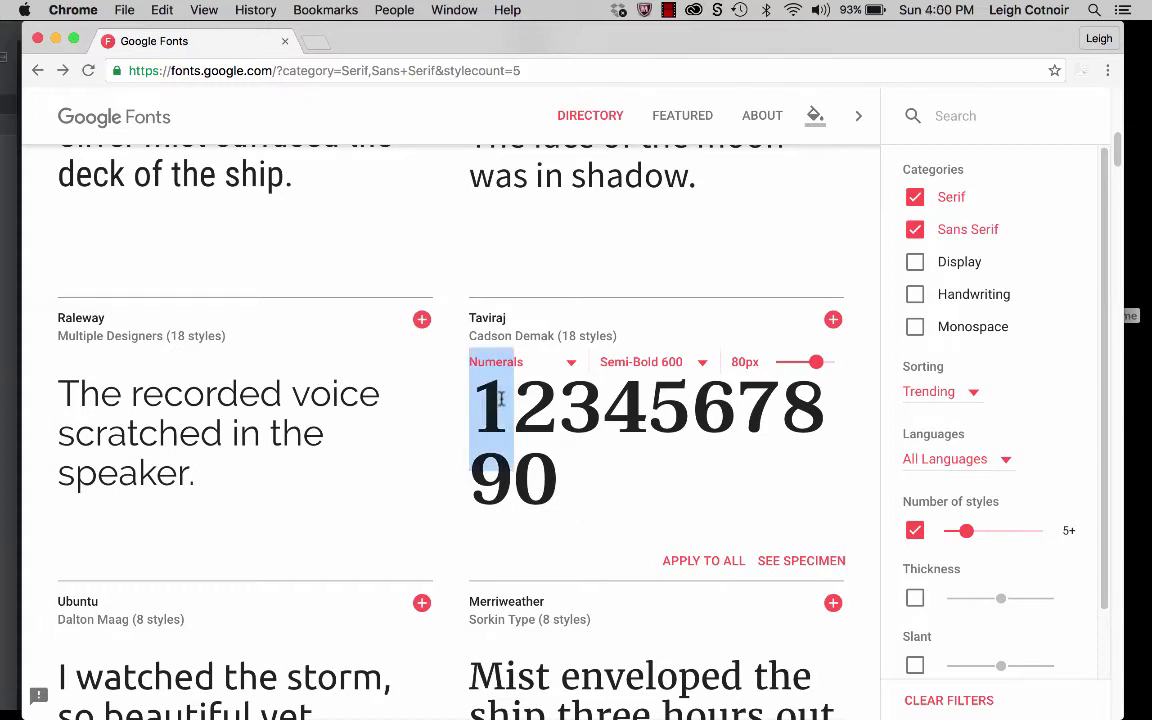
Return to sentence preview, type a greeting with the user's name, and open the specimen.
{"action": "left_click", "coordinate": [515, 362]}
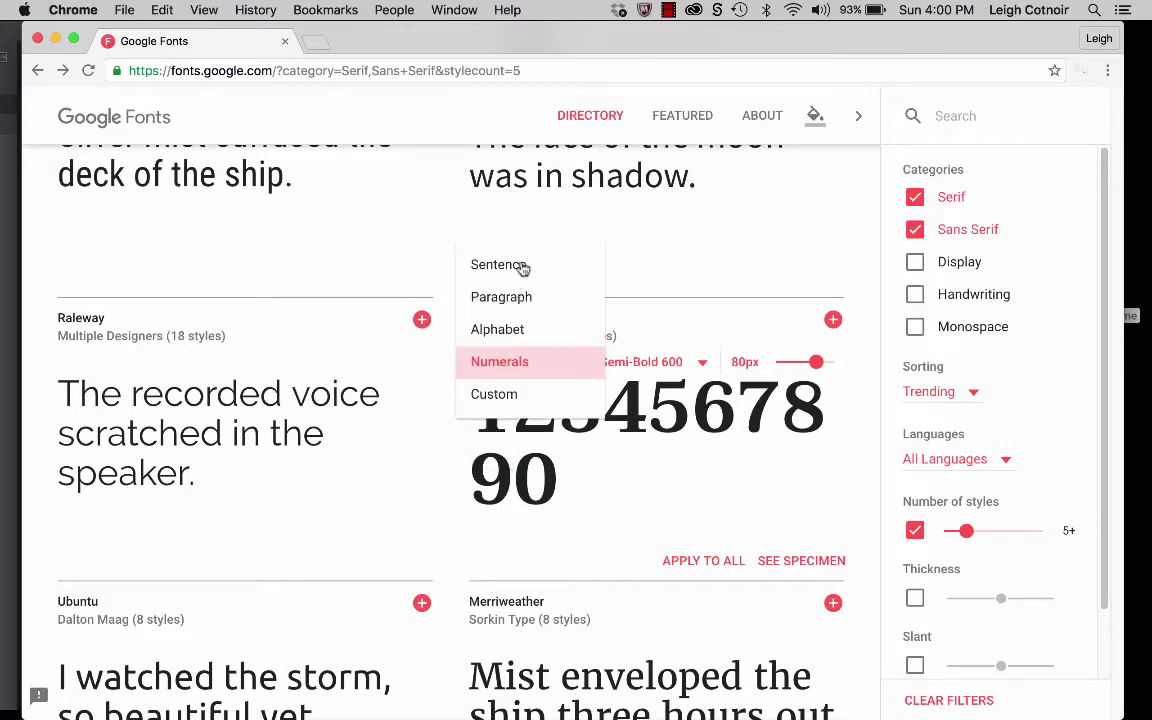
{"action": "left_click", "coordinate": [522, 266]}
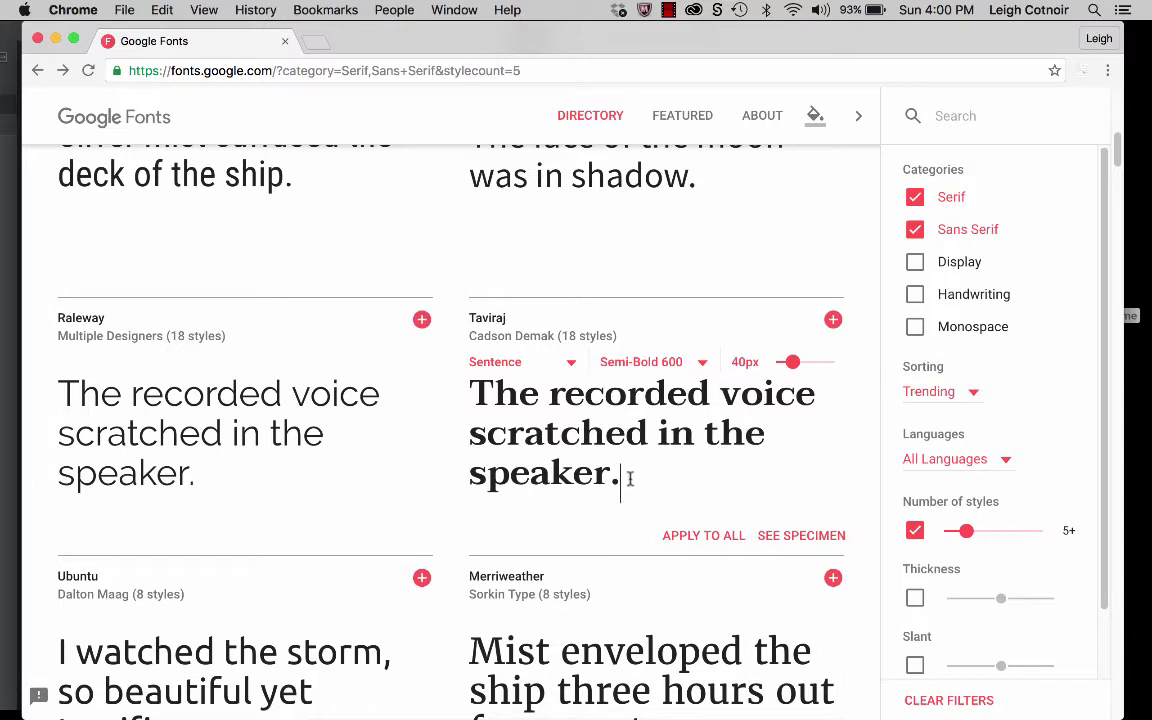
{"action": "left_click_drag", "start_coordinate": [629, 479], "coordinate": [451, 376]}
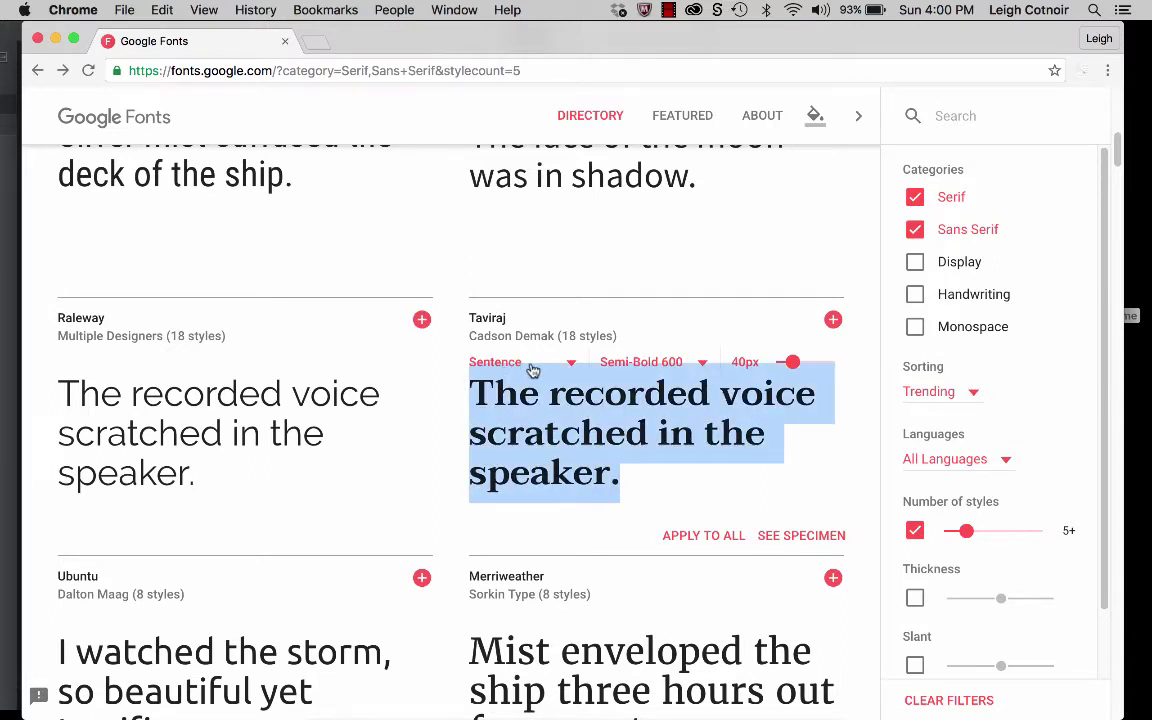
{"action": "type", "text": "Hi my"}
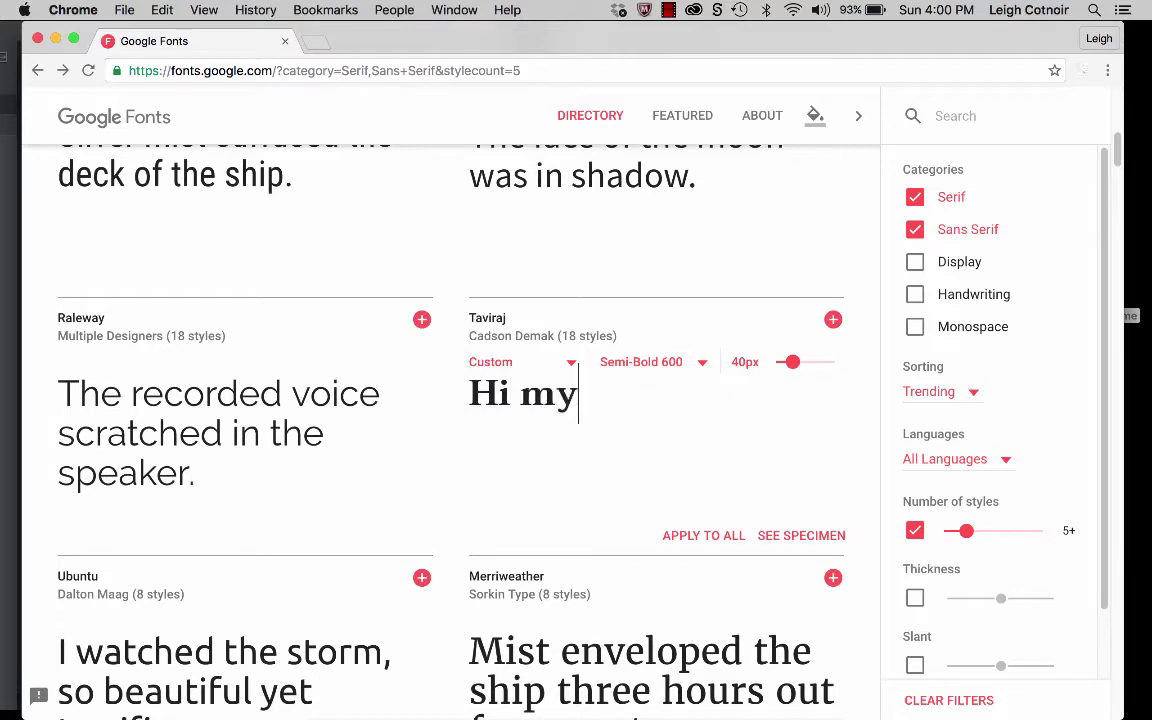
{"action": "type", "text": " name is Leigh"}
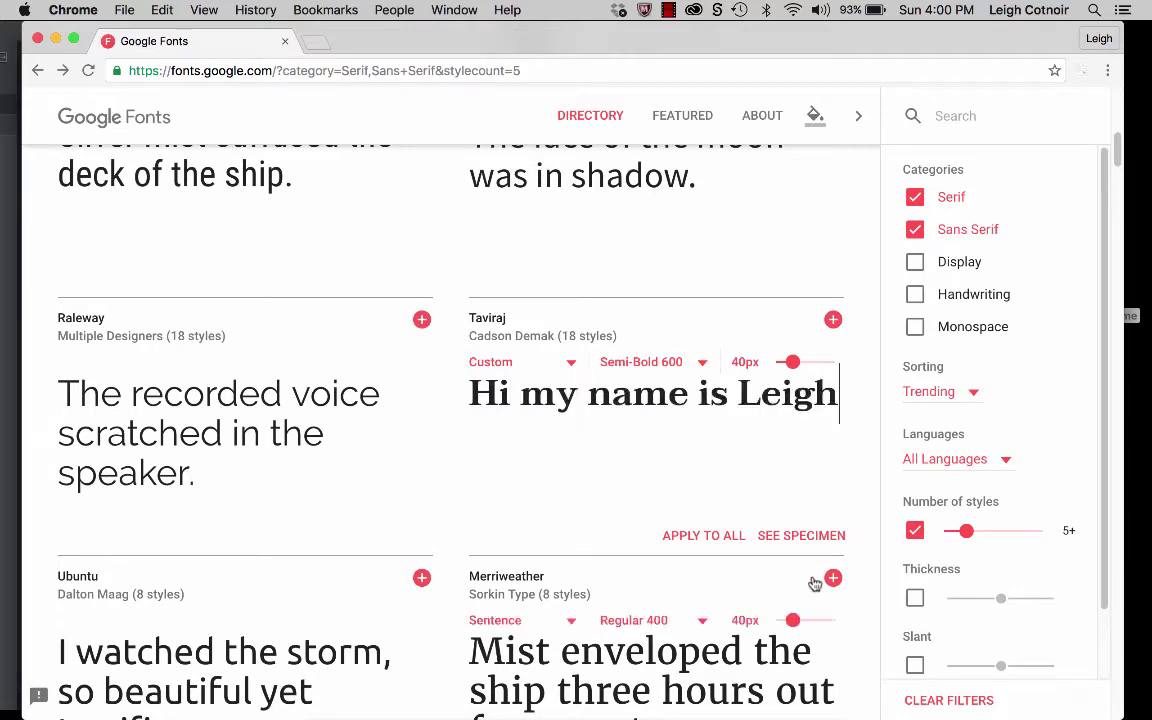
{"action": "left_click", "coordinate": [799, 542]}
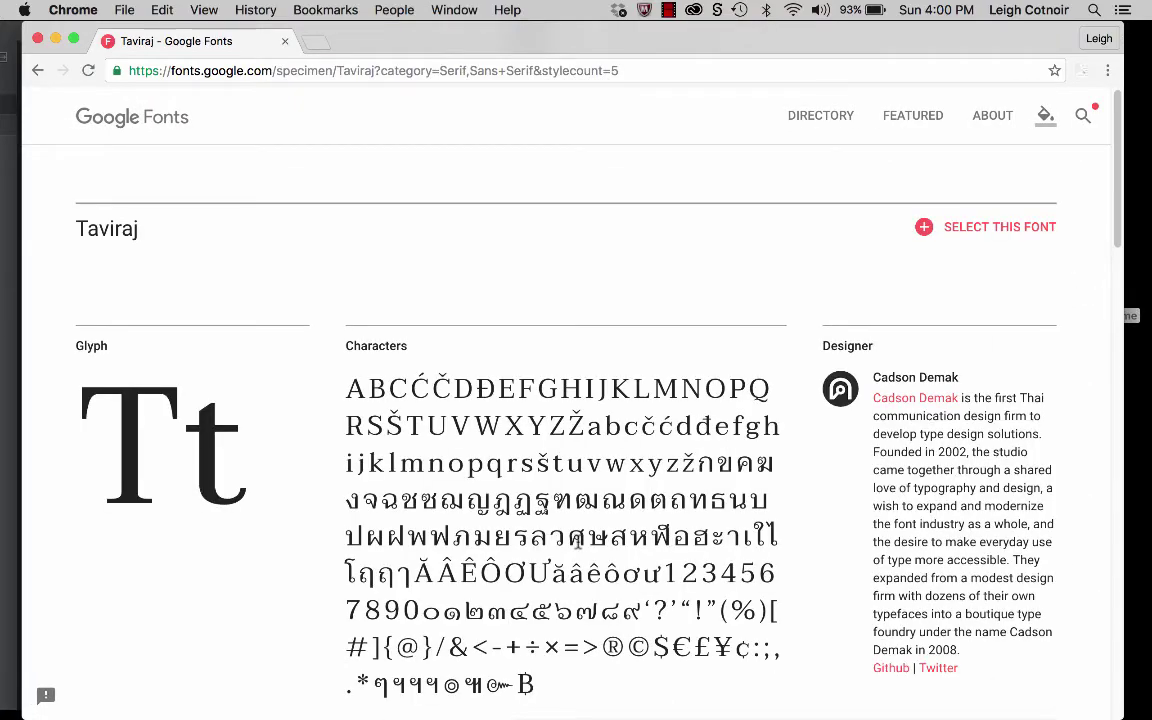
Scroll through Taviraj's styles, pairings and usage sections, then go back to the directory.
{"action": "scroll", "coordinate": [578, 541], "scroll_direction": "down", "scroll_amount": 7}
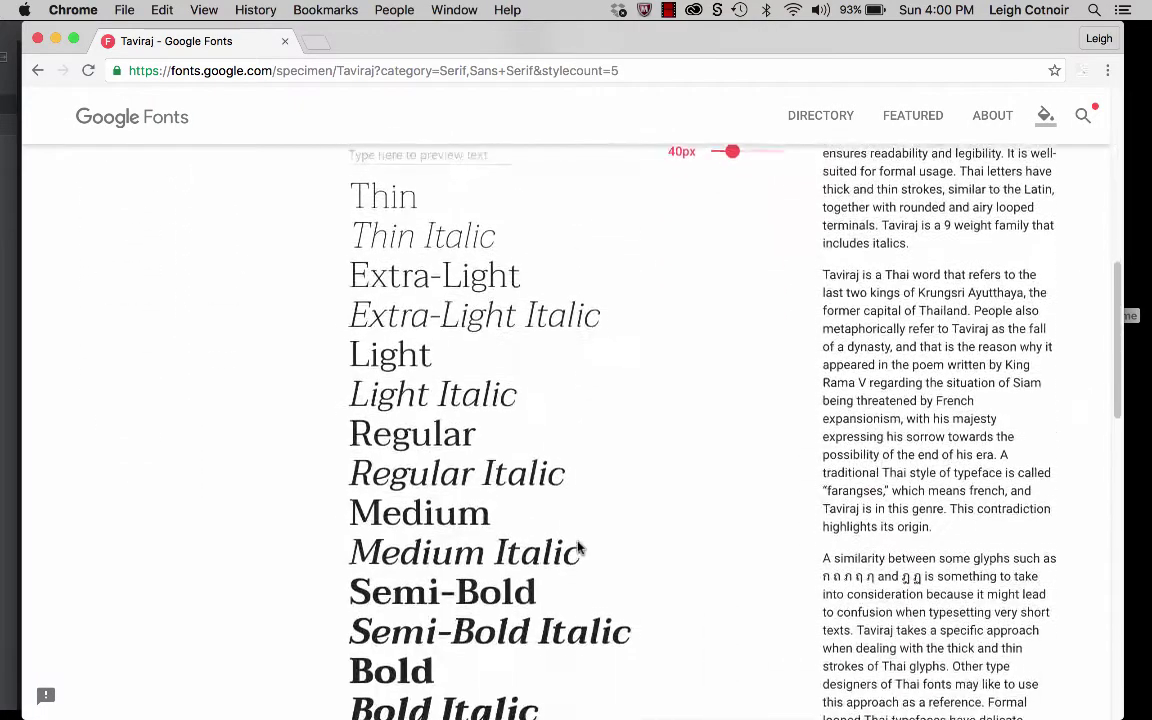
{"action": "scroll", "coordinate": [578, 546], "scroll_direction": "down", "scroll_amount": 8}
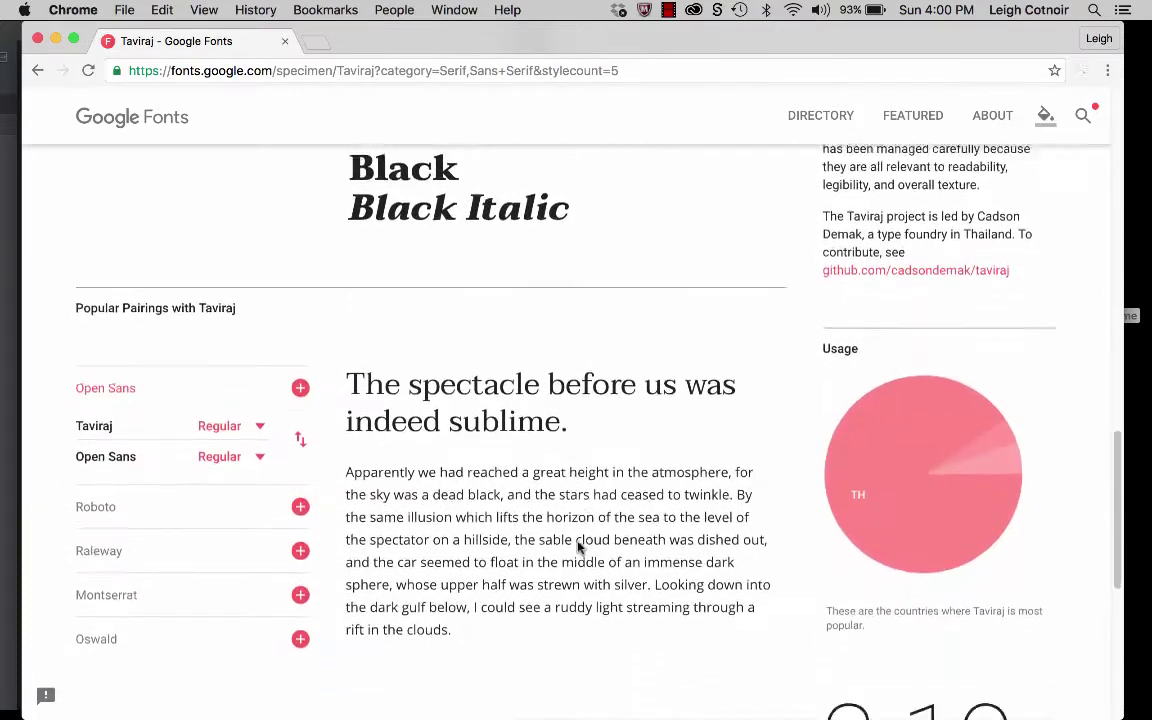
{"action": "scroll", "coordinate": [578, 546], "scroll_direction": "down", "scroll_amount": 2}
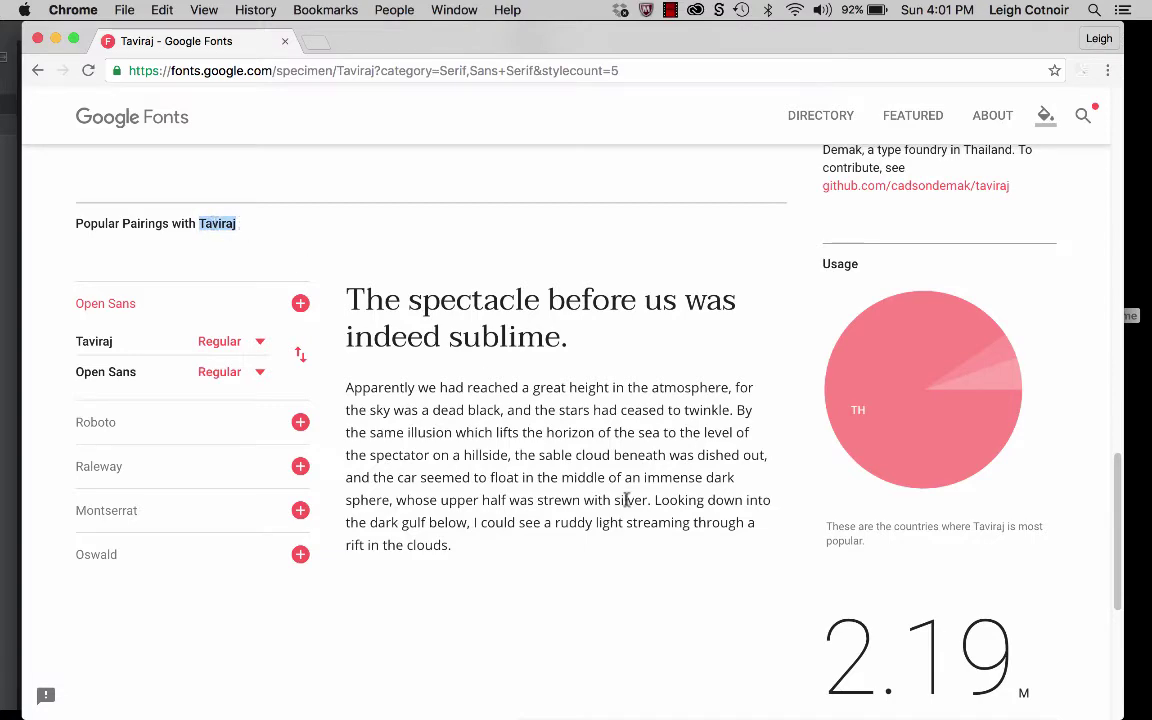
{"action": "scroll", "coordinate": [625, 500], "scroll_direction": "down", "scroll_amount": 2}
{"action": "scroll", "coordinate": [625, 504], "scroll_direction": "up", "scroll_amount": 1}
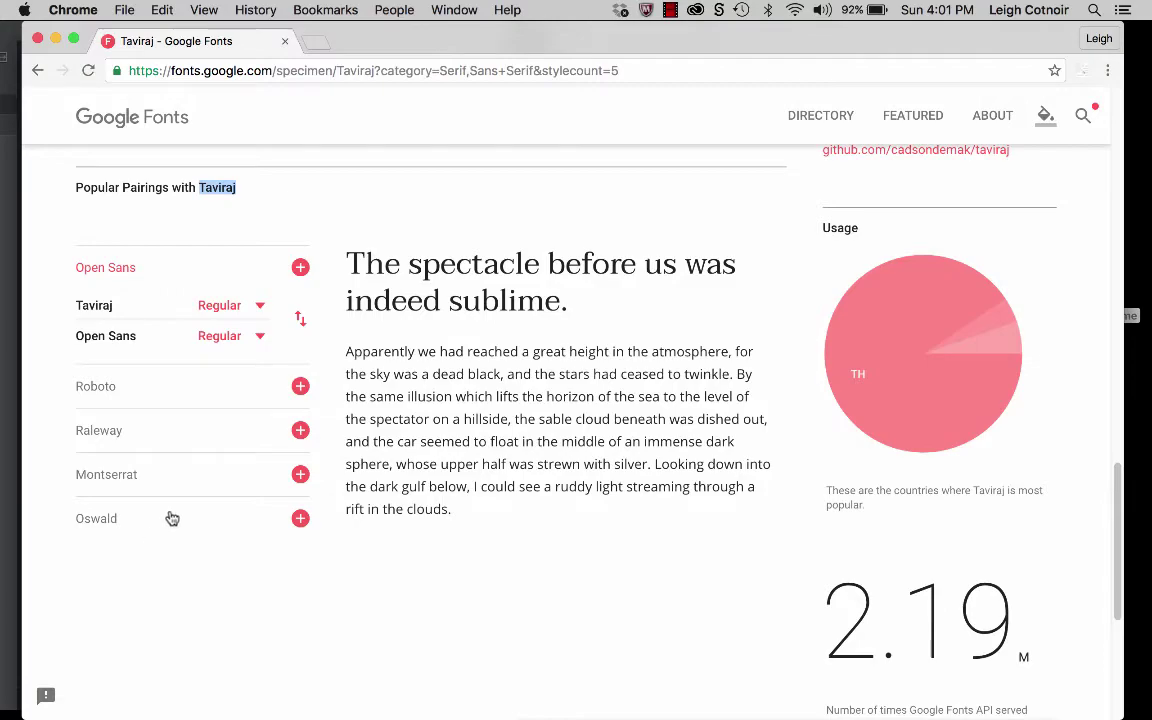
{"action": "scroll", "coordinate": [533, 374], "scroll_direction": "up", "scroll_amount": 5}
{"action": "scroll", "coordinate": [533, 374], "scroll_direction": "up", "scroll_amount": 10}
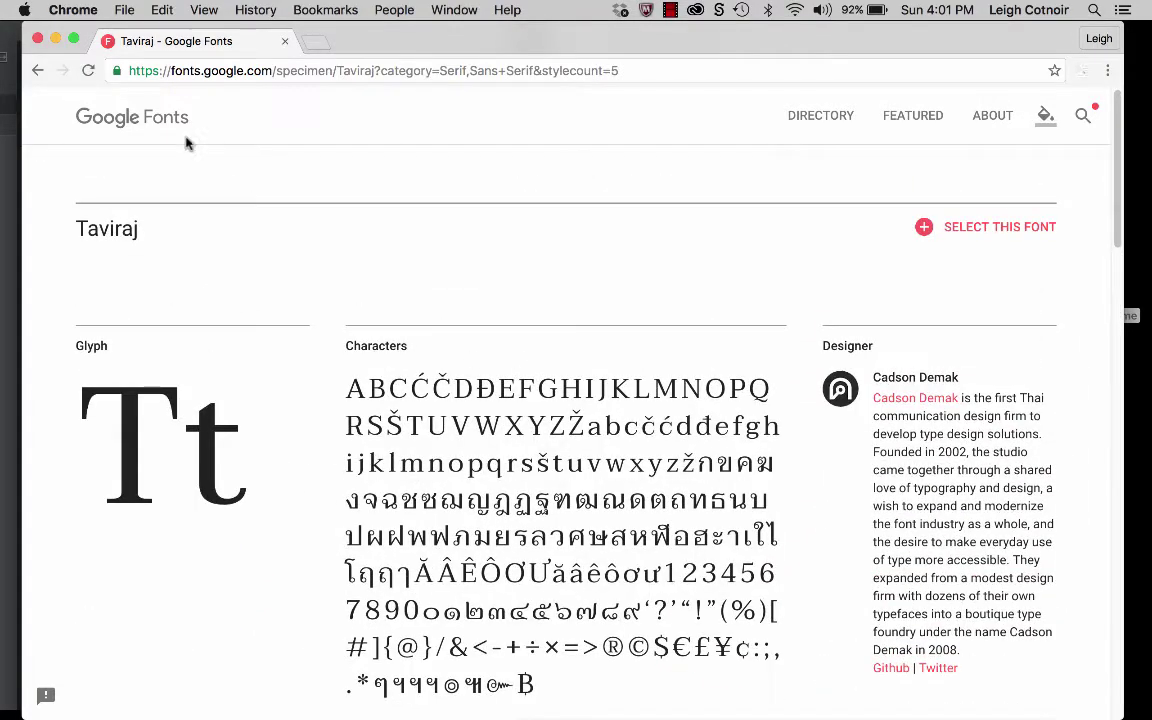
{"action": "scroll", "coordinate": [520, 516], "scroll_direction": "down", "scroll_amount": 2}
{"action": "scroll", "coordinate": [520, 516], "scroll_direction": "down", "scroll_amount": 14}
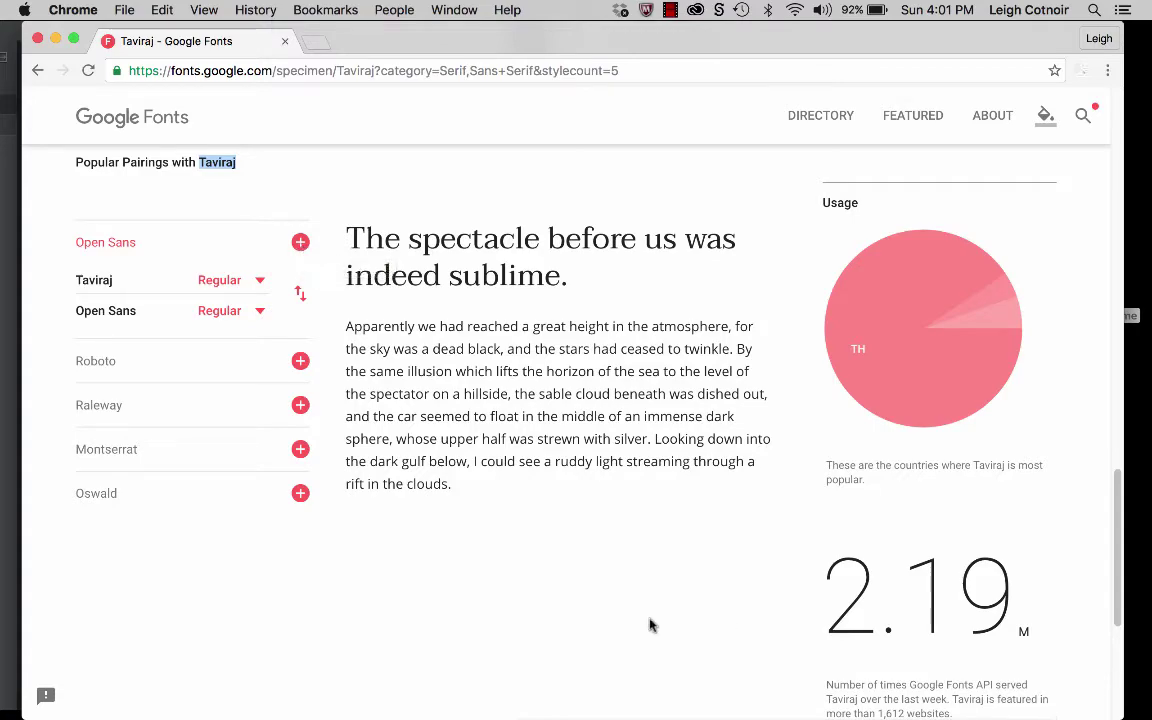
{"action": "scroll", "coordinate": [650, 625], "scroll_direction": "up", "scroll_amount": 20}
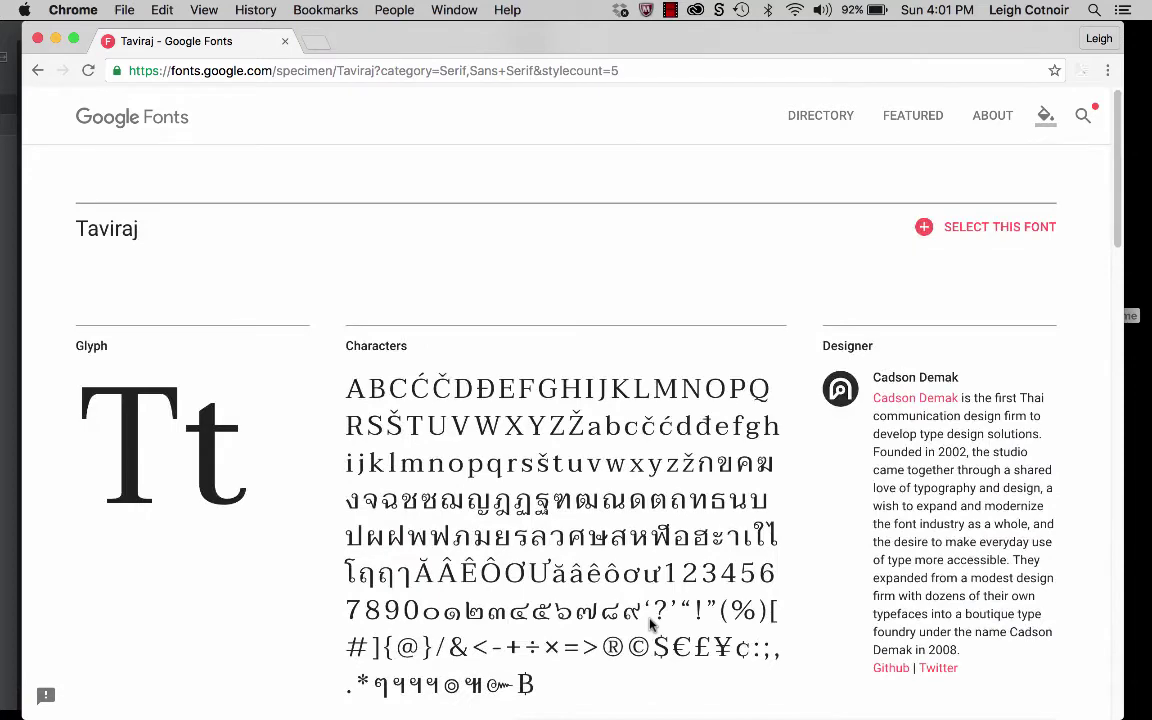
{"action": "left_click", "coordinate": [37, 70]}
Search for lora, drop the number-of-styles filter, and add Lora to the selection.
{"action": "mouse_move", "coordinate": [585, 453]}
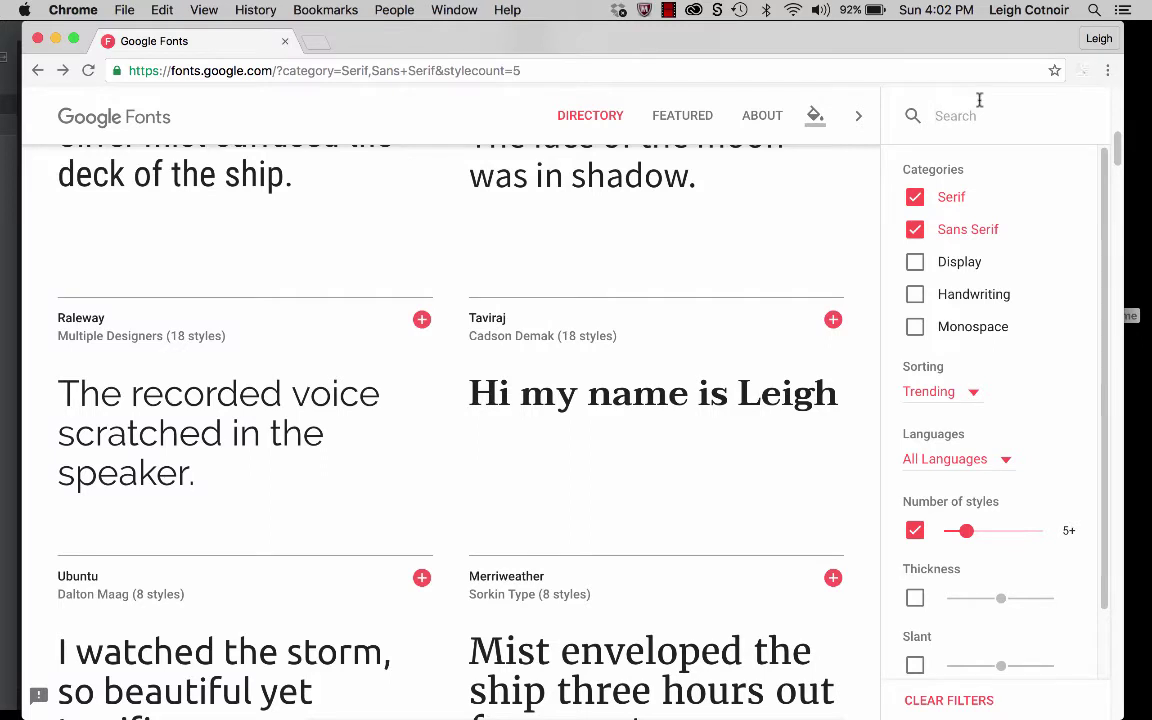
{"action": "type", "text": "lora"}
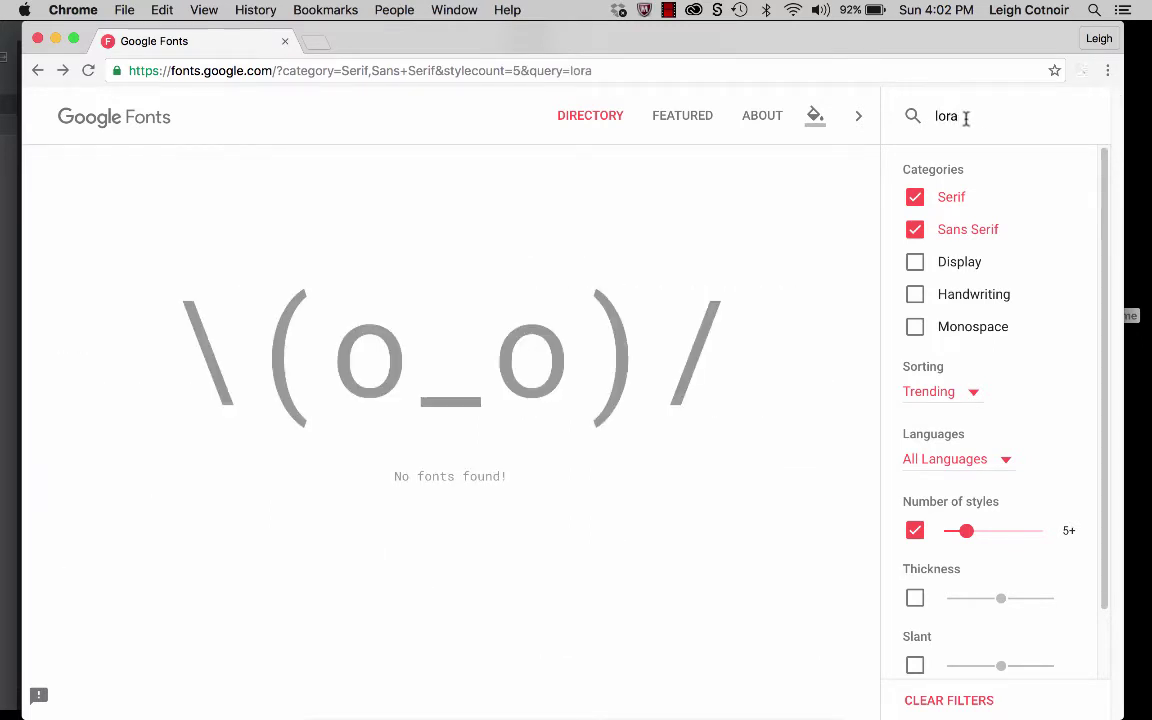
{"action": "left_click_drag", "start_coordinate": [962, 116], "coordinate": [932, 116]}
{"action": "left_click", "coordinate": [915, 531]}
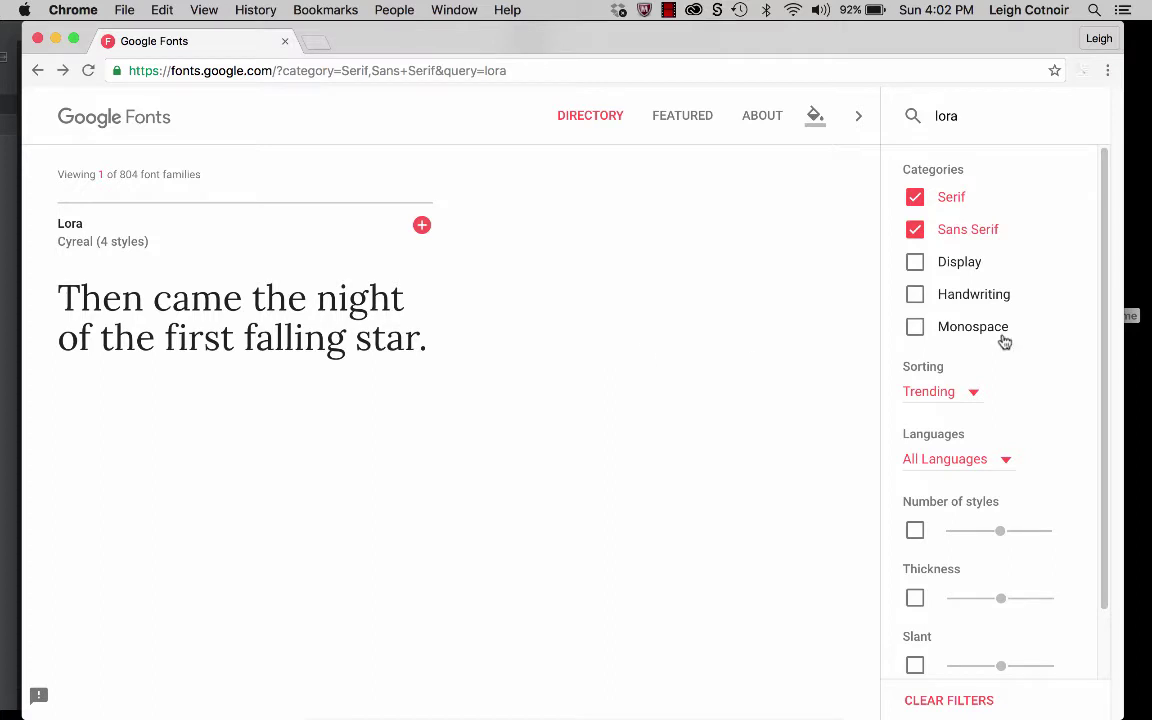
{"action": "scroll", "coordinate": [1000, 338], "scroll_direction": "down", "scroll_amount": 2}
{"action": "scroll", "coordinate": [1004, 340], "scroll_direction": "up", "scroll_amount": 2}
{"action": "left_click", "coordinate": [422, 226]}
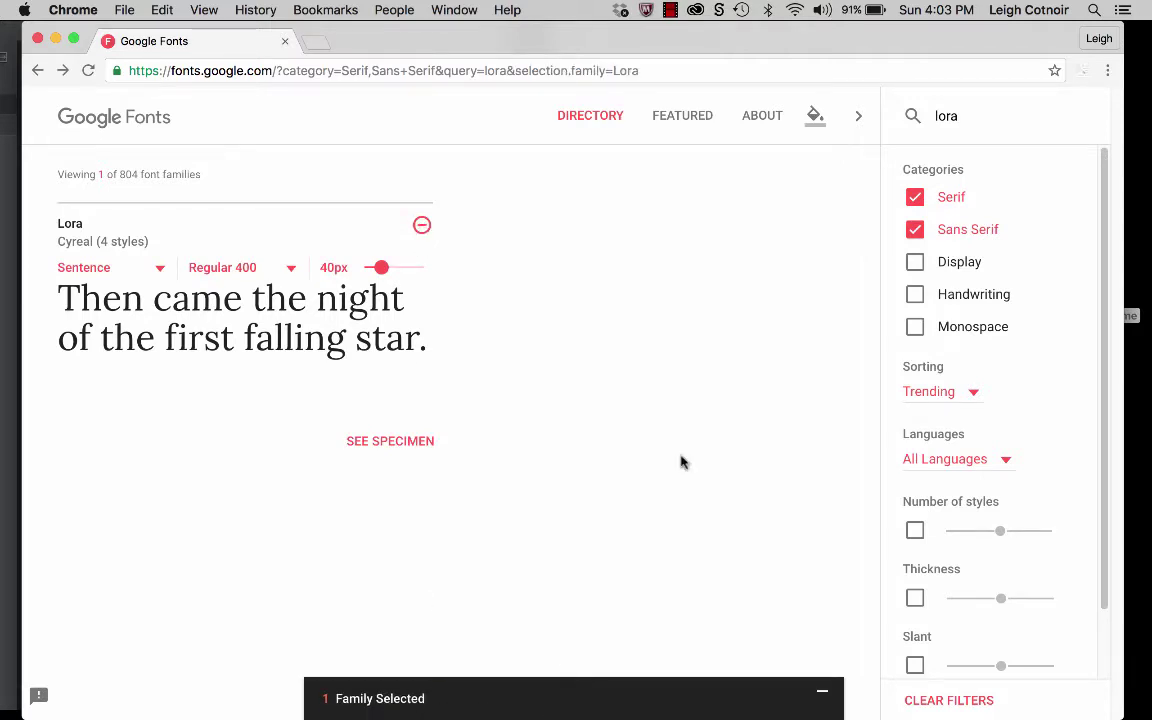
Search for poppins and add Poppins to the selection.
{"action": "left_click_drag", "start_coordinate": [998, 116], "coordinate": [901, 120]}
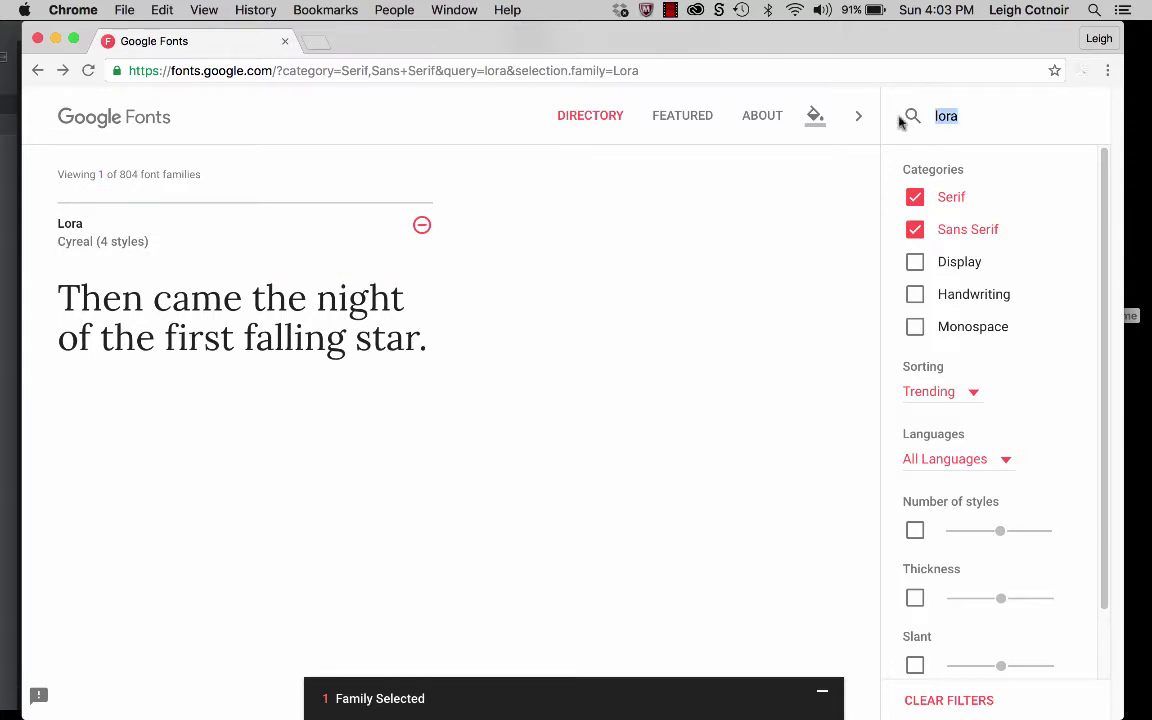
{"action": "type", "text": "po"}
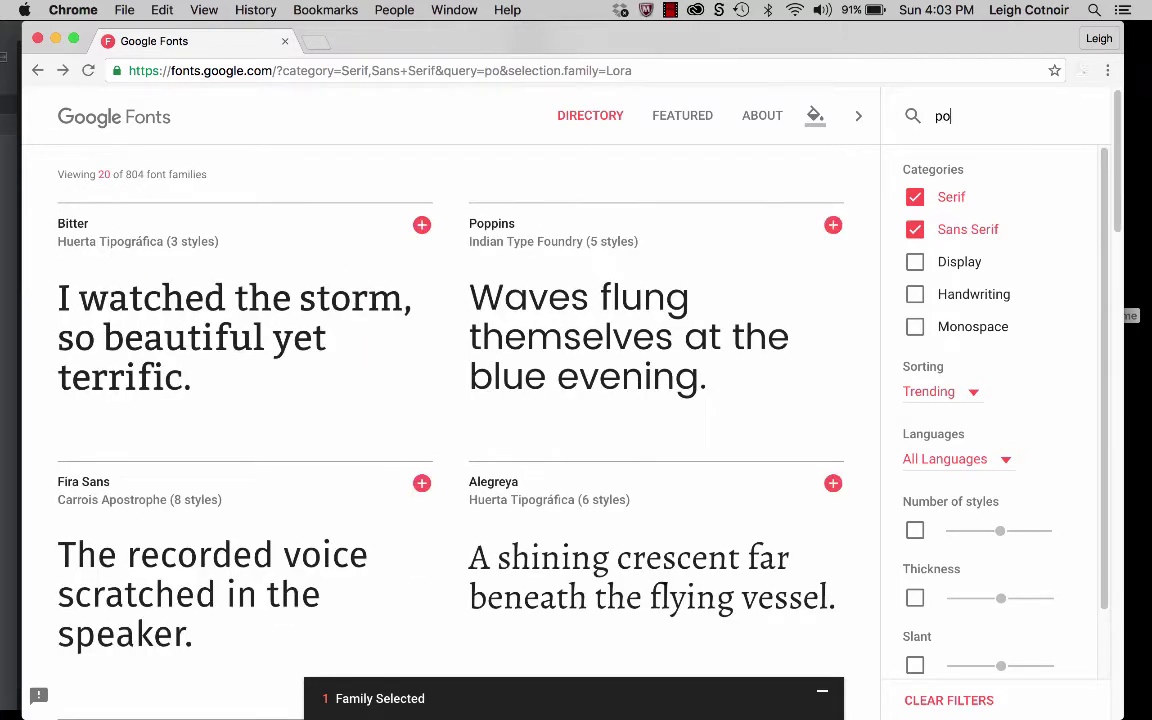
{"action": "type", "text": "ppins"}
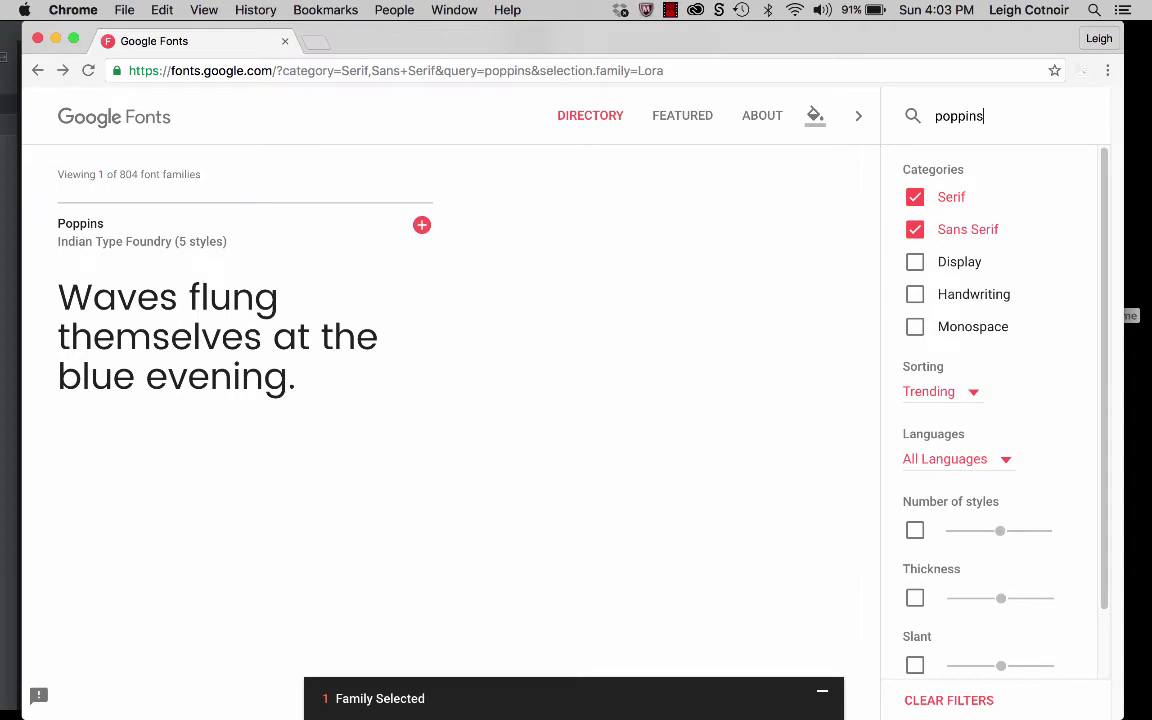
{"action": "mouse_move", "coordinate": [399, 226]}
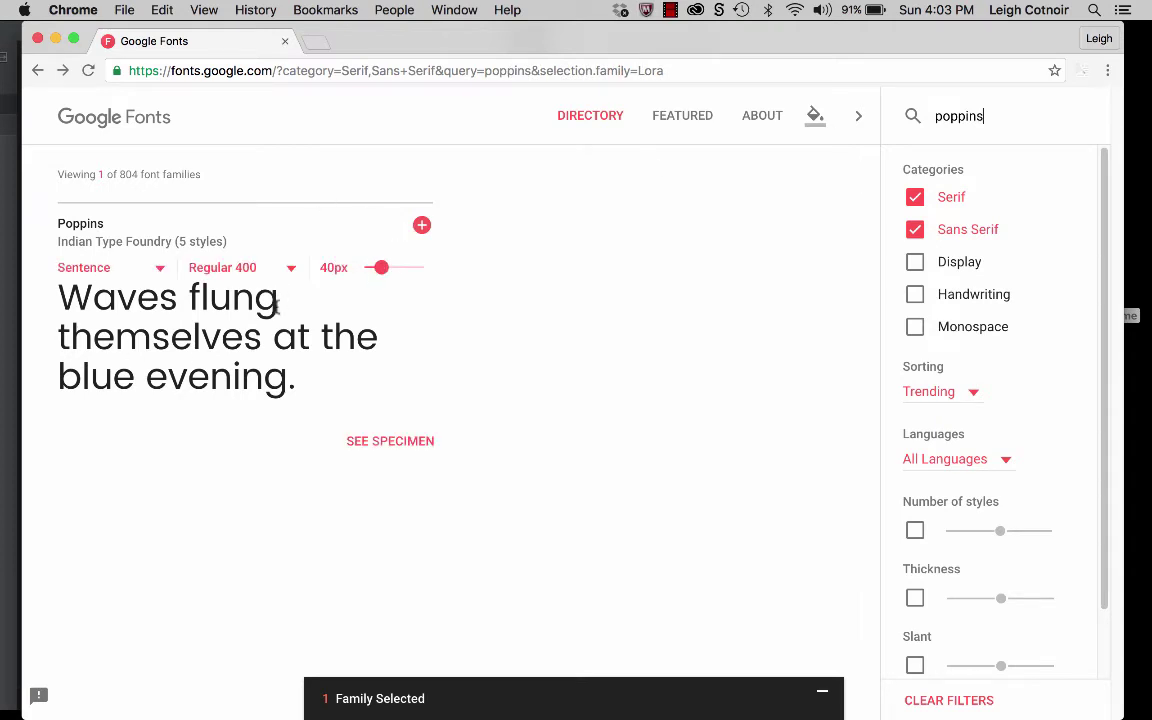
{"action": "left_click", "coordinate": [421, 225]}
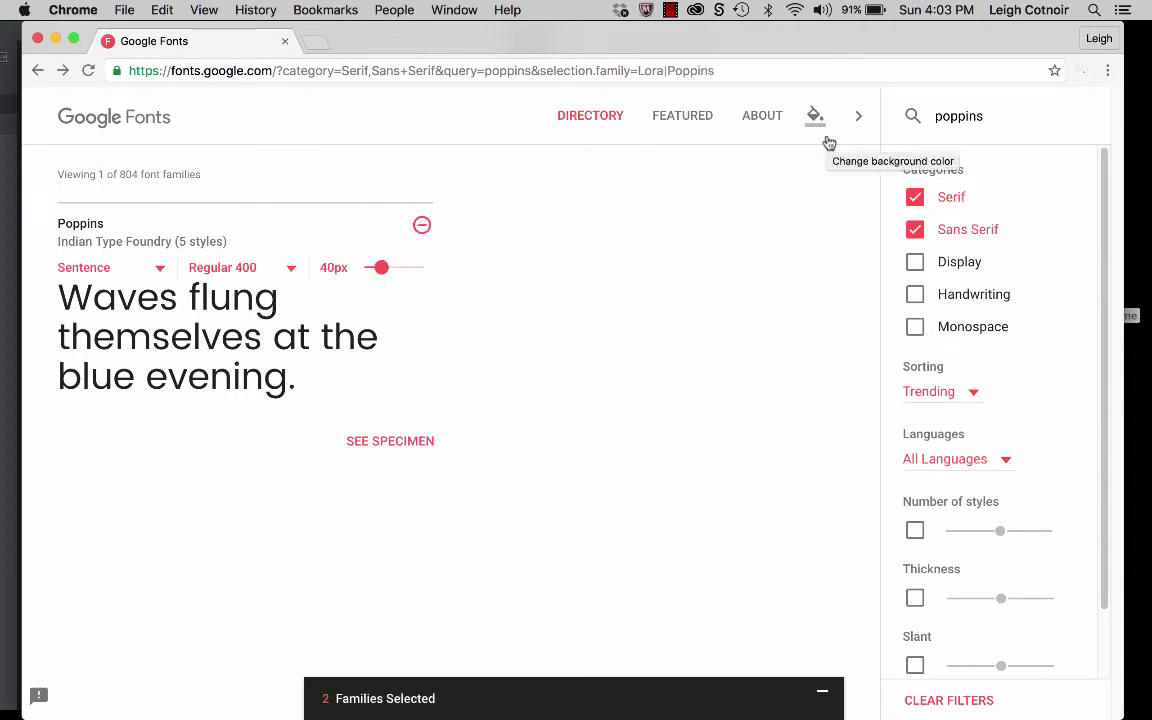
Search for alegr and add Alegreya Sans, making 3 families selected.
{"action": "left_click", "coordinate": [993, 118]}
{"action": "key", "text": "super+a"}
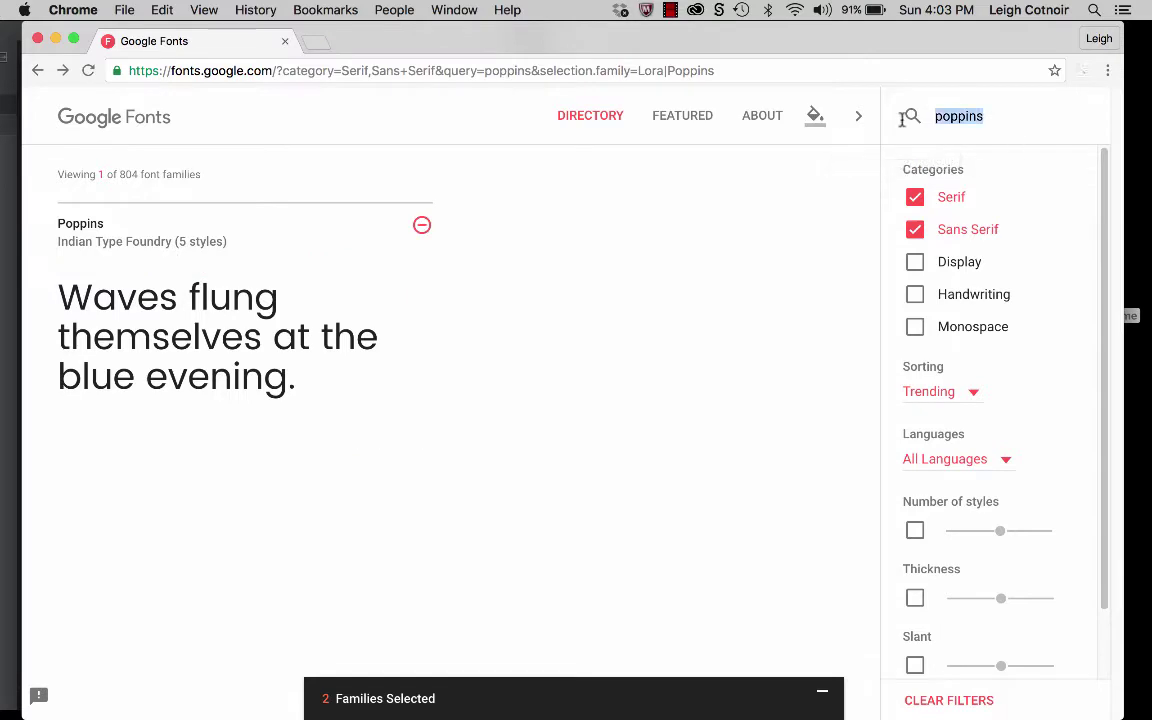
{"action": "type", "text": "al"}
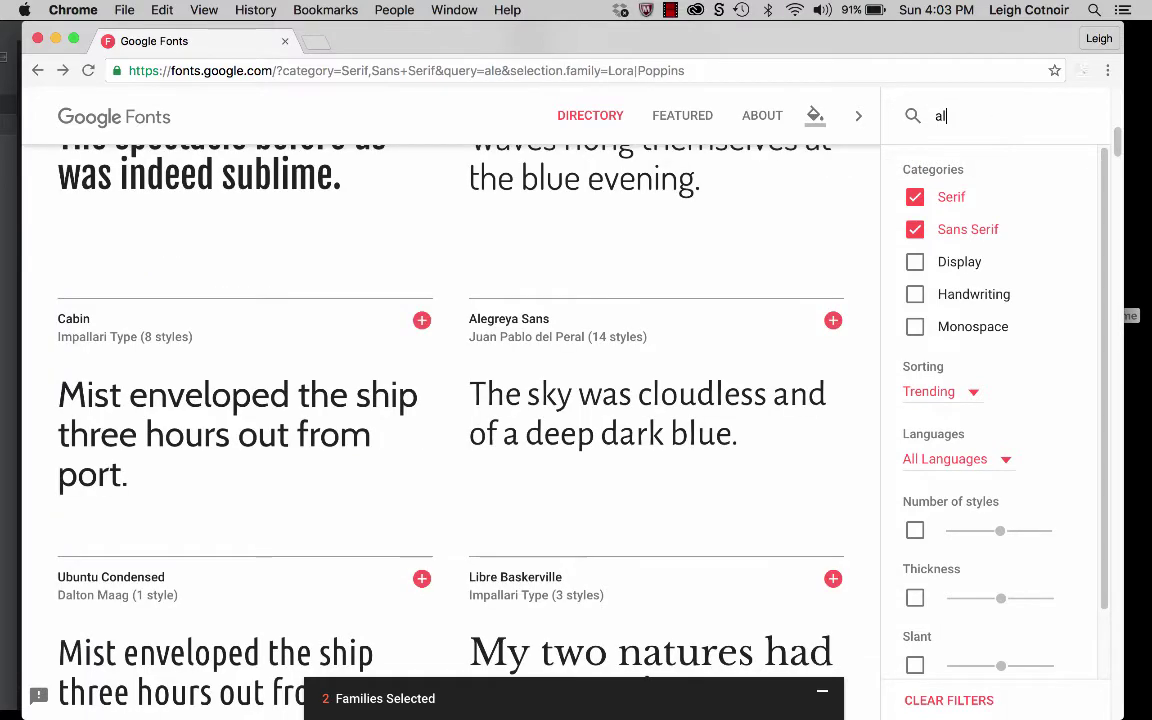
{"action": "type", "text": "egr"}
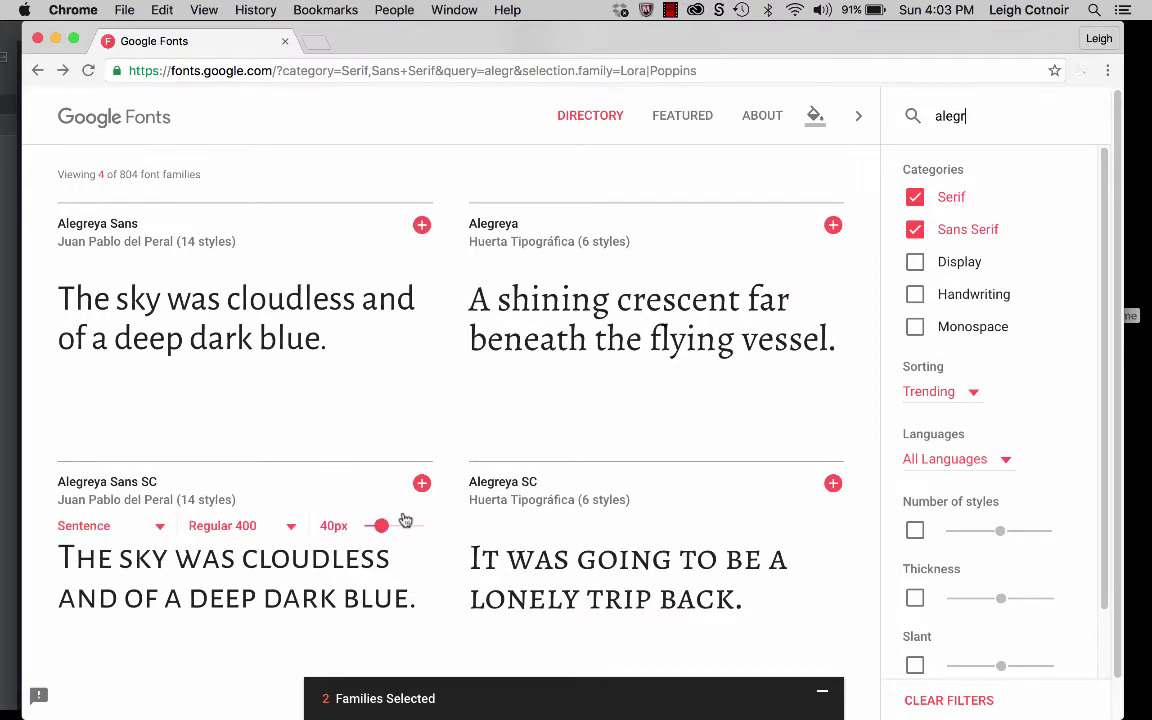
{"action": "scroll", "coordinate": [403, 517], "scroll_direction": "down", "scroll_amount": 2}
{"action": "scroll", "coordinate": [403, 513], "scroll_direction": "up", "scroll_amount": 2}
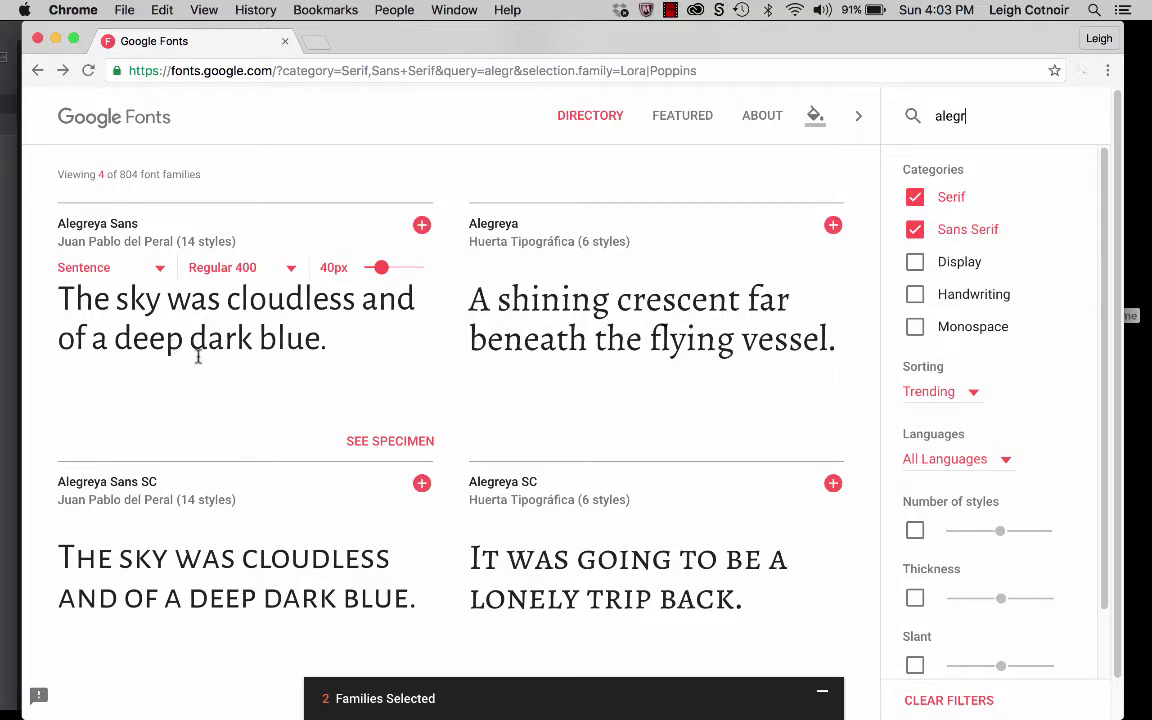
{"action": "left_click", "coordinate": [198, 357]}
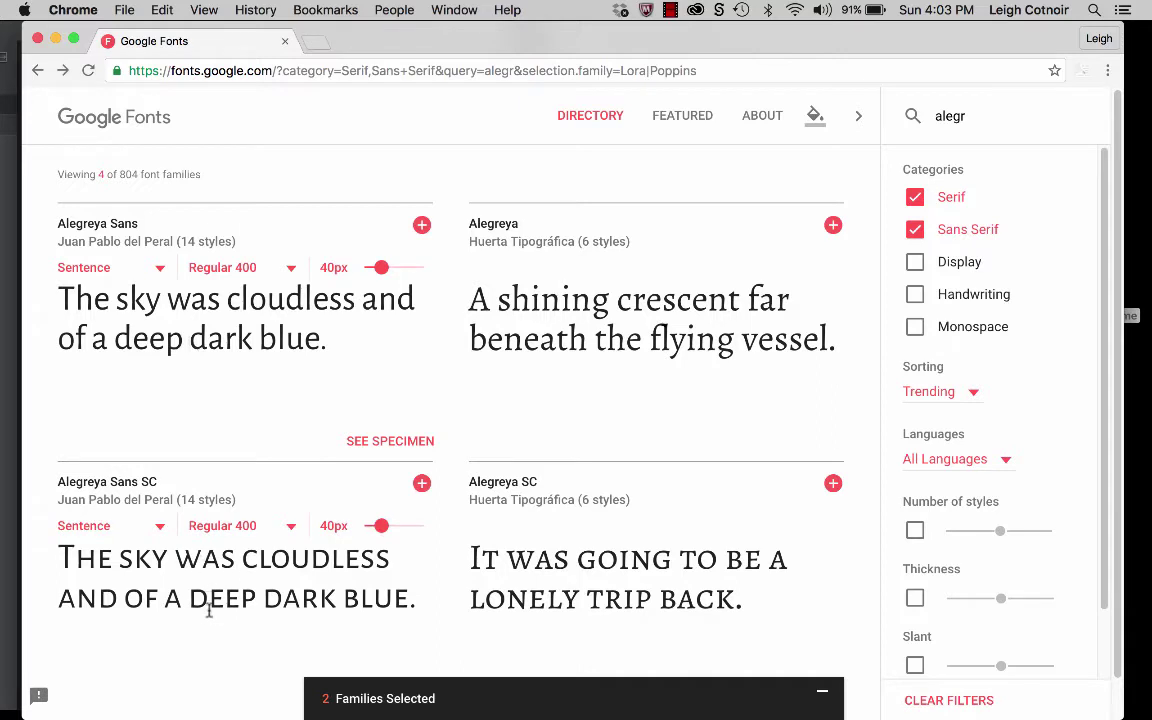
{"action": "left_click", "coordinate": [422, 226]}
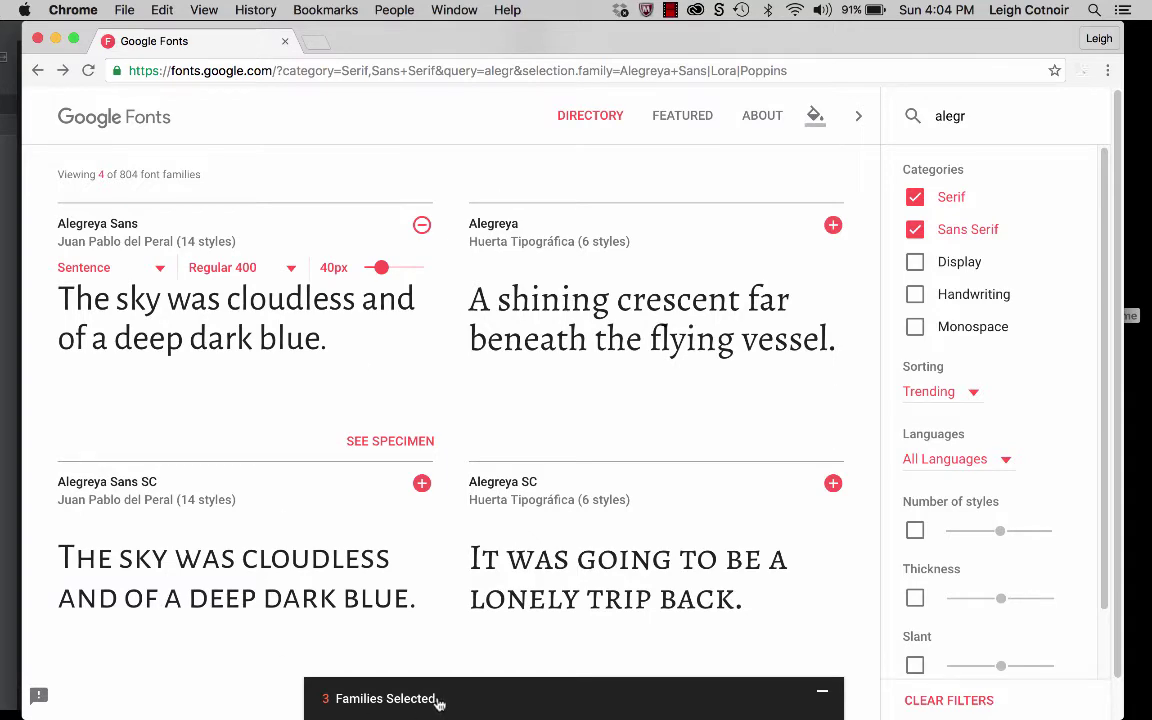
Show the selected families' embed code and select the HTML link snippet.
{"action": "left_click", "coordinate": [397, 699]}
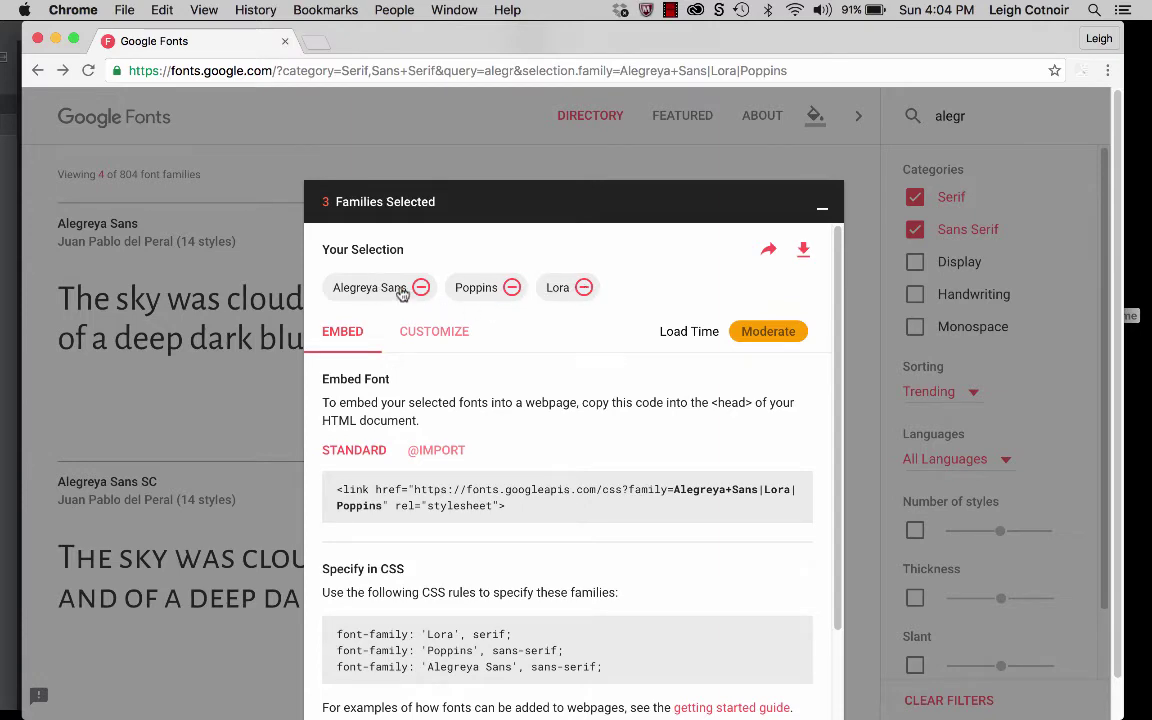
{"action": "scroll", "coordinate": [379, 484], "scroll_direction": "down", "scroll_amount": 3}
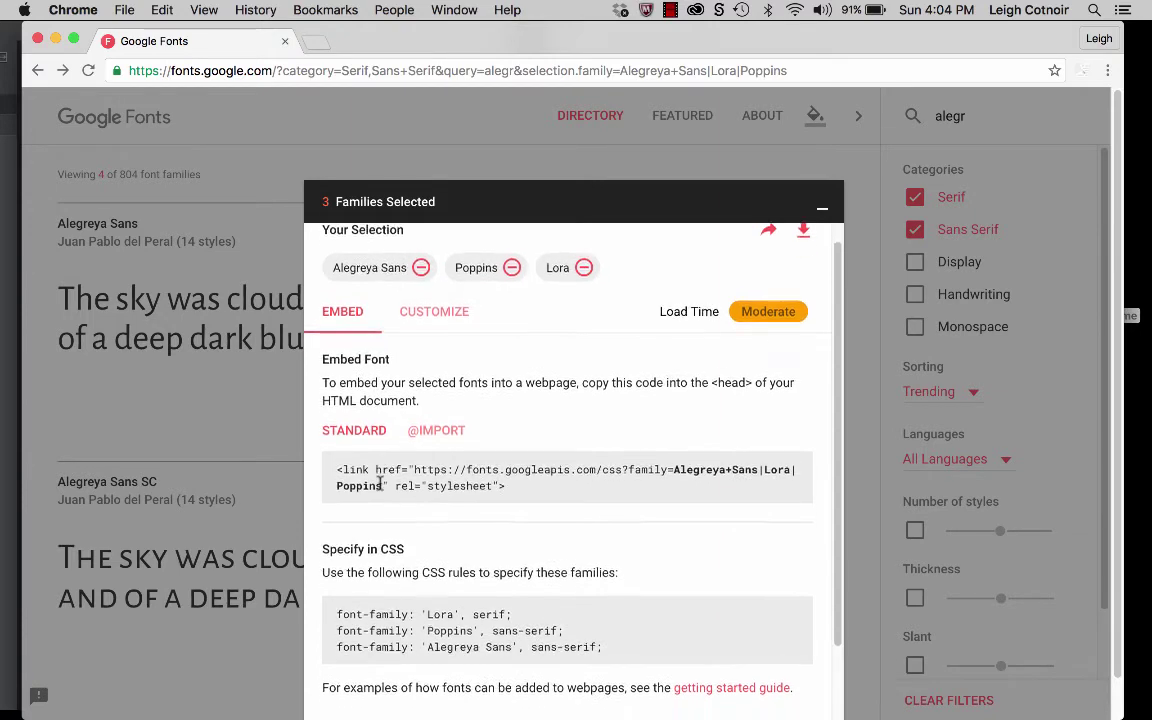
{"action": "scroll", "coordinate": [380, 484], "scroll_direction": "up", "scroll_amount": 1}
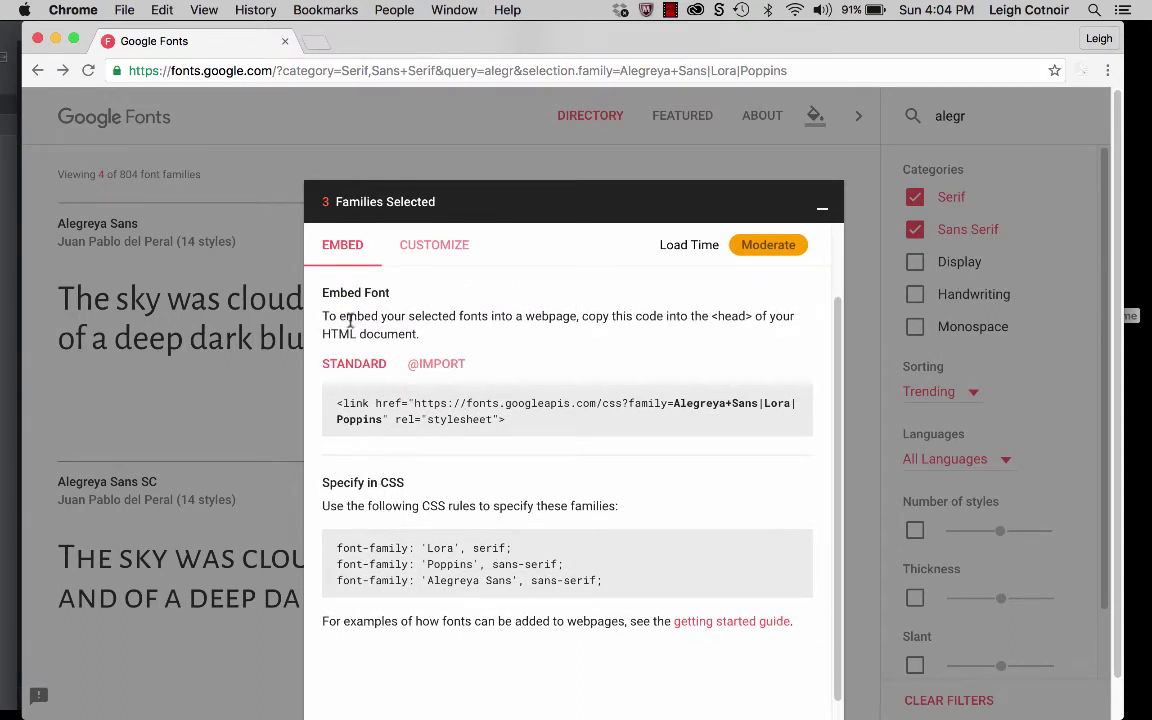
{"action": "left_click_drag", "start_coordinate": [505, 420], "coordinate": [330, 397]}
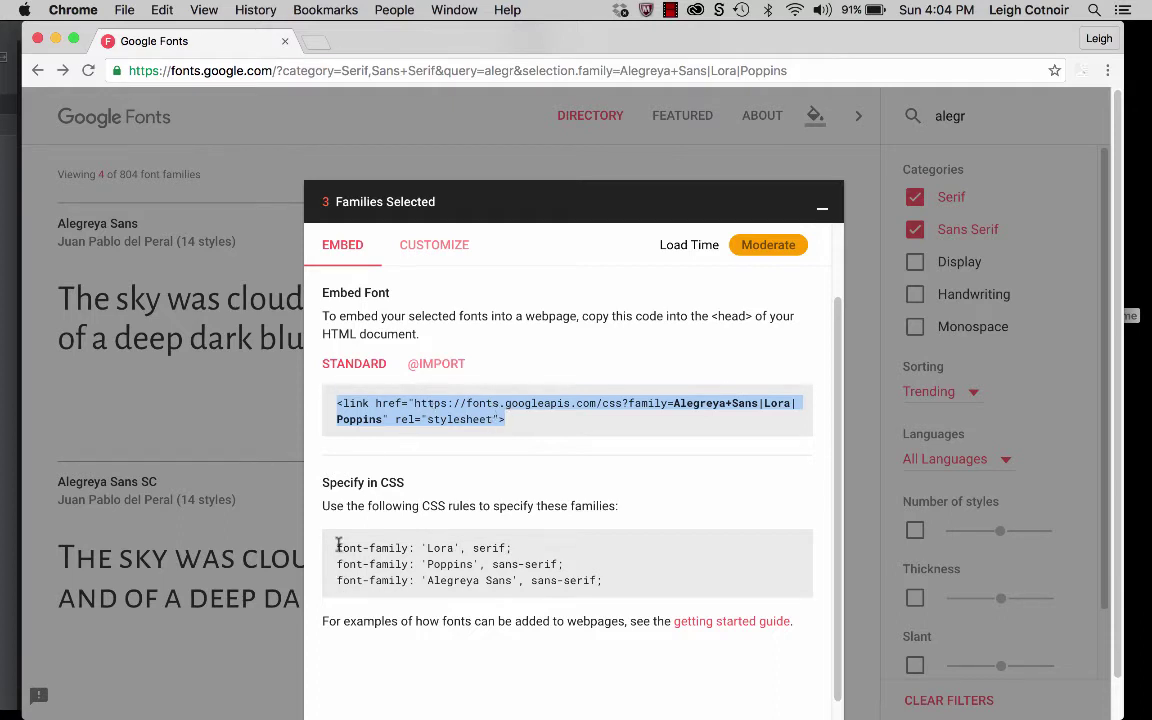
Select the three font-family CSS rules, then remove Lora from the selection.
{"action": "left_click_drag", "start_coordinate": [338, 545], "coordinate": [627, 574]}
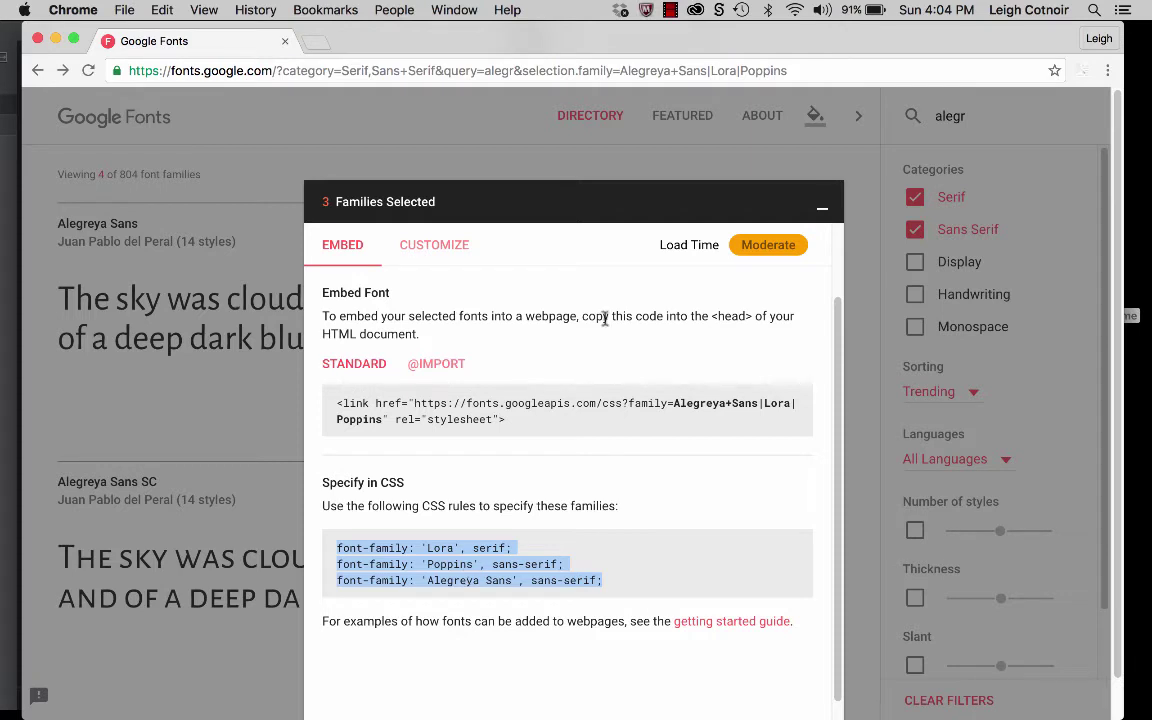
{"action": "scroll", "coordinate": [604, 318], "scroll_direction": "up", "scroll_amount": 2}
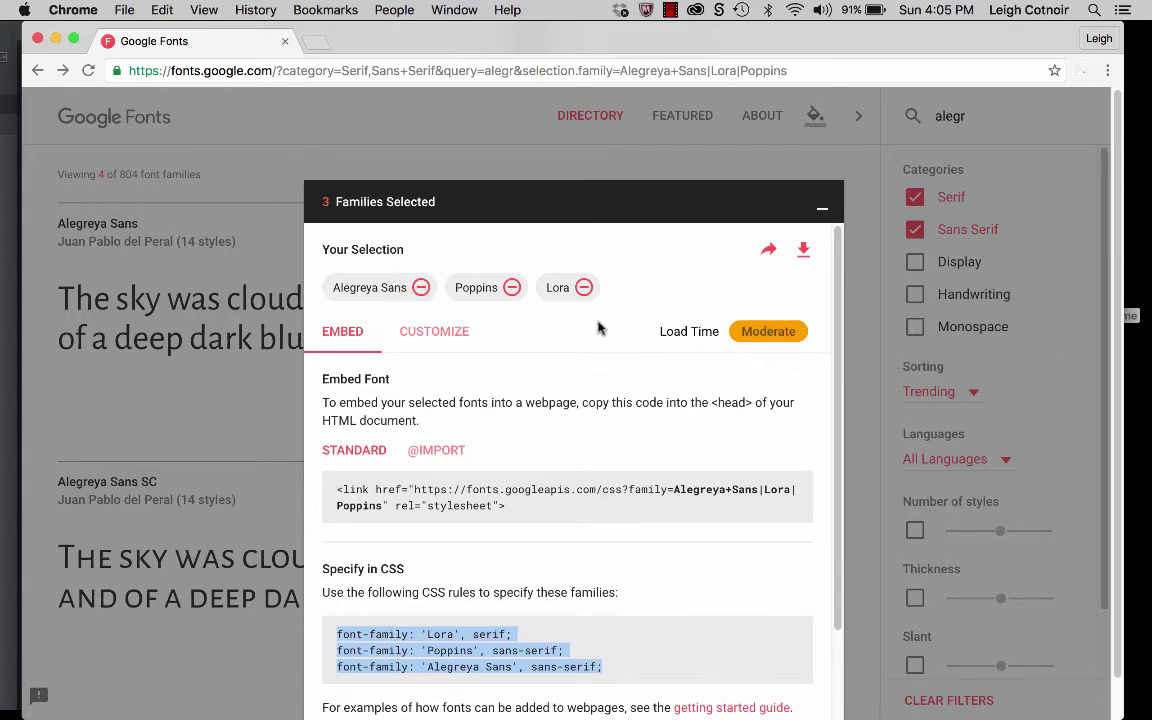
{"action": "left_click", "coordinate": [584, 288]}
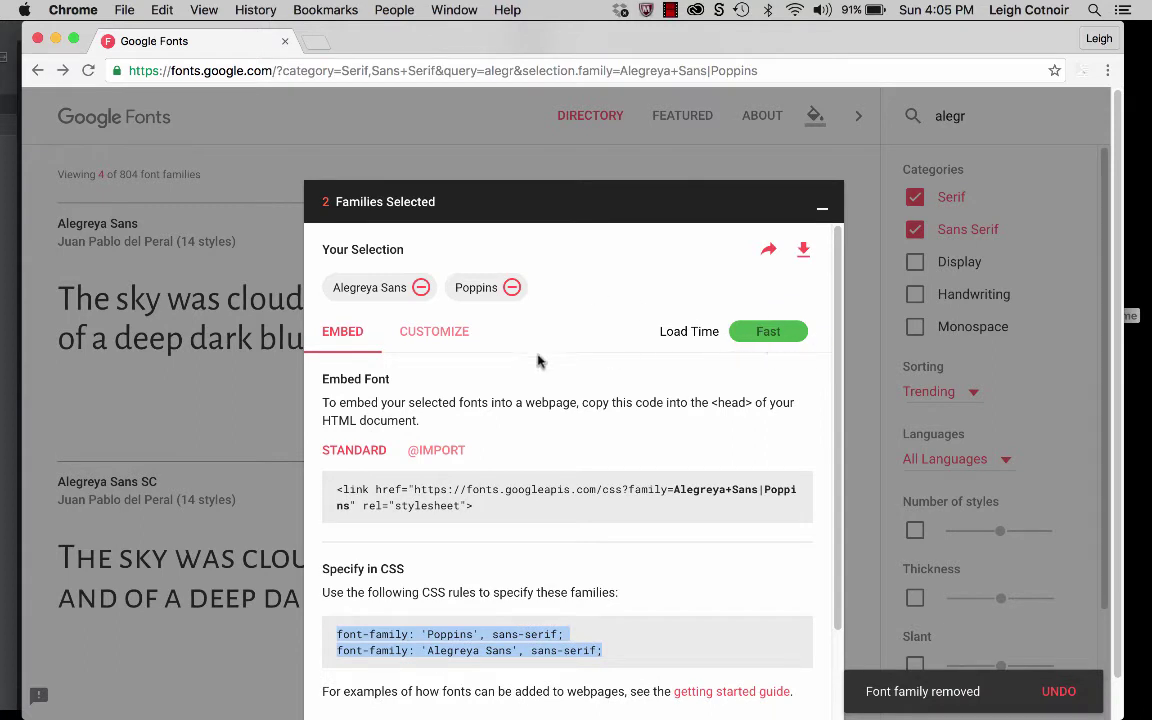
Add the Poppins light 300, bold 700 and semi-bold 600 weights in the Customize view.
{"action": "left_click", "coordinate": [456, 331]}
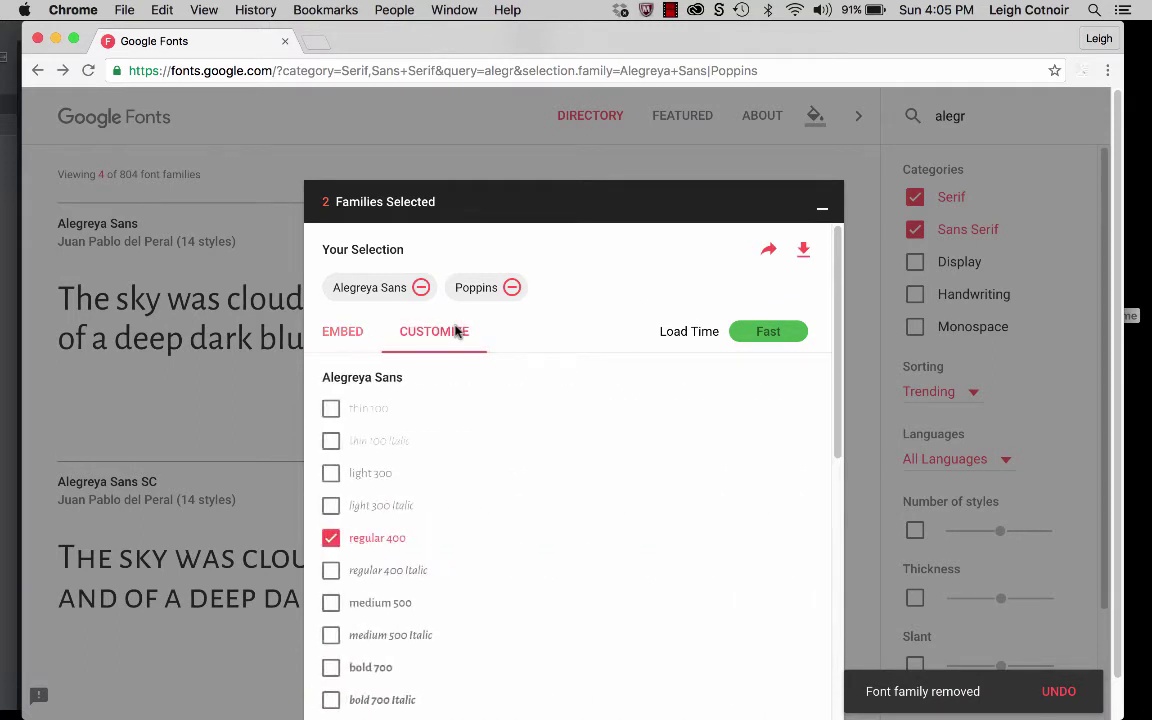
{"action": "scroll", "coordinate": [490, 453], "scroll_direction": "down", "scroll_amount": 4}
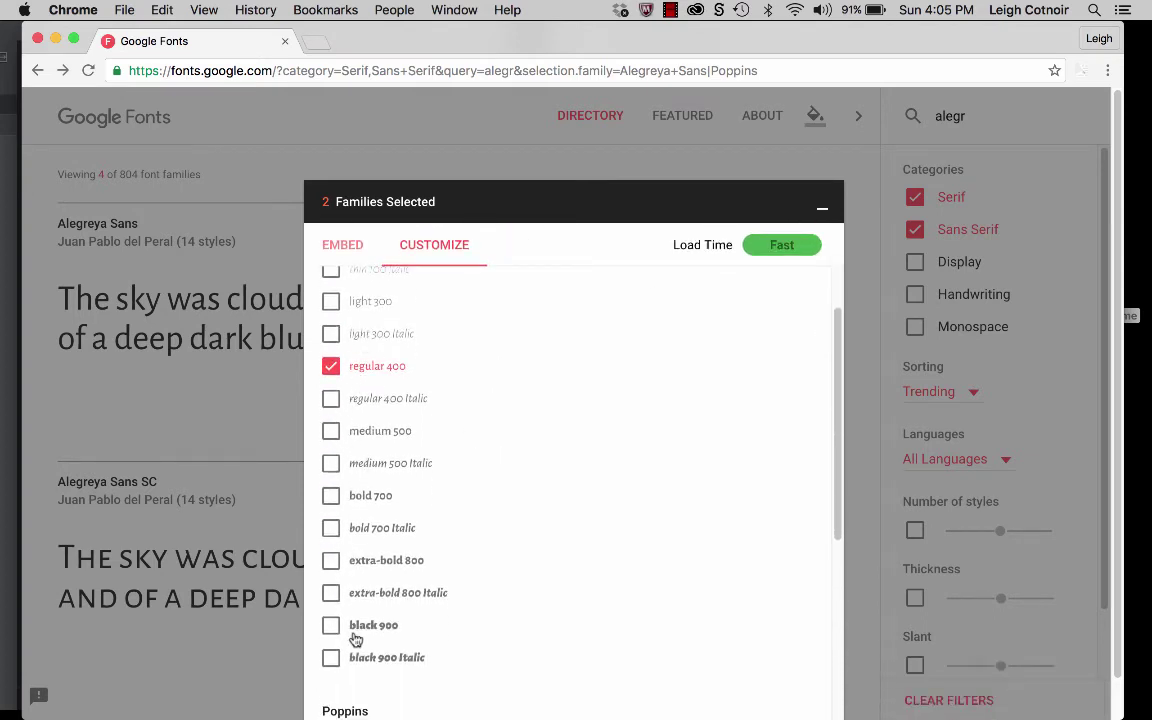
{"action": "scroll", "coordinate": [355, 638], "scroll_direction": "down", "scroll_amount": 6}
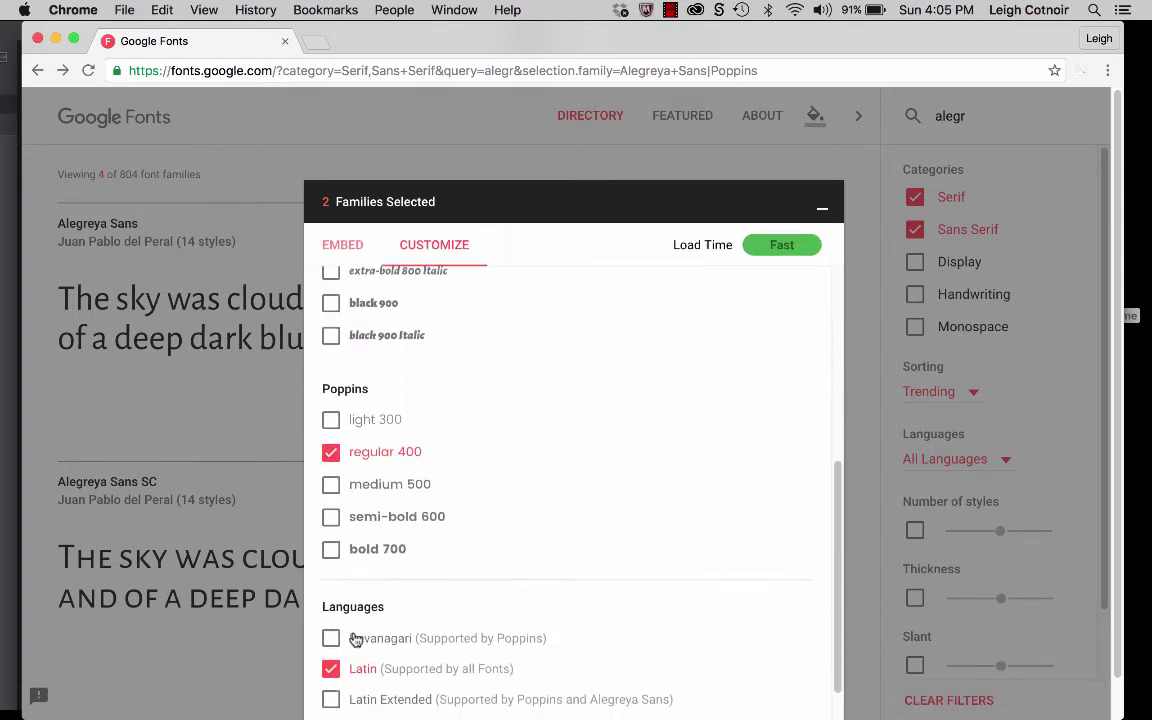
{"action": "scroll", "coordinate": [446, 375], "scroll_direction": "up", "scroll_amount": 3}
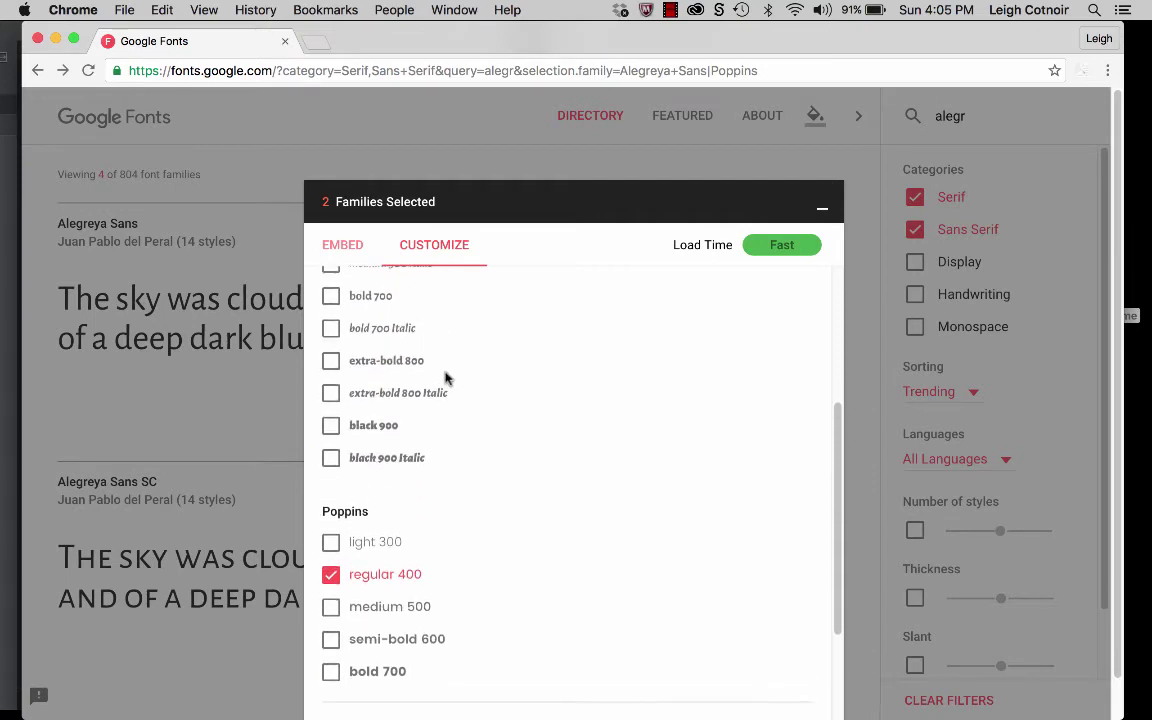
{"action": "scroll", "coordinate": [446, 375], "scroll_direction": "down", "scroll_amount": 3}
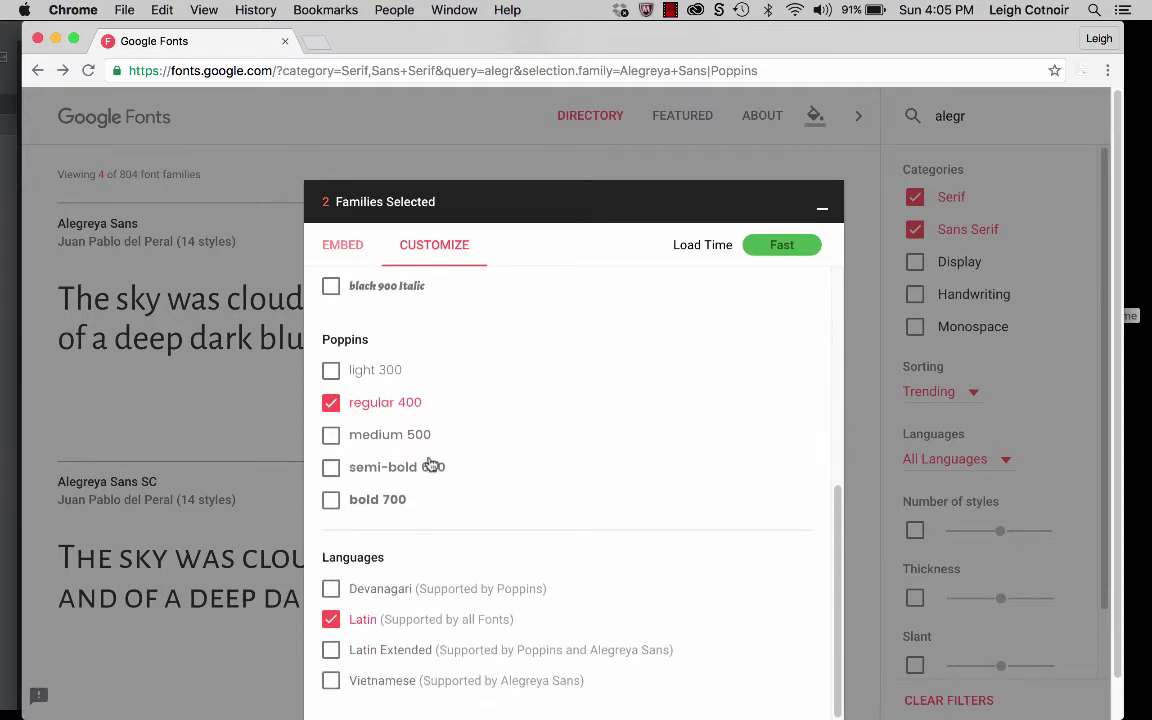
{"action": "scroll", "coordinate": [430, 462], "scroll_direction": "up", "scroll_amount": 3}
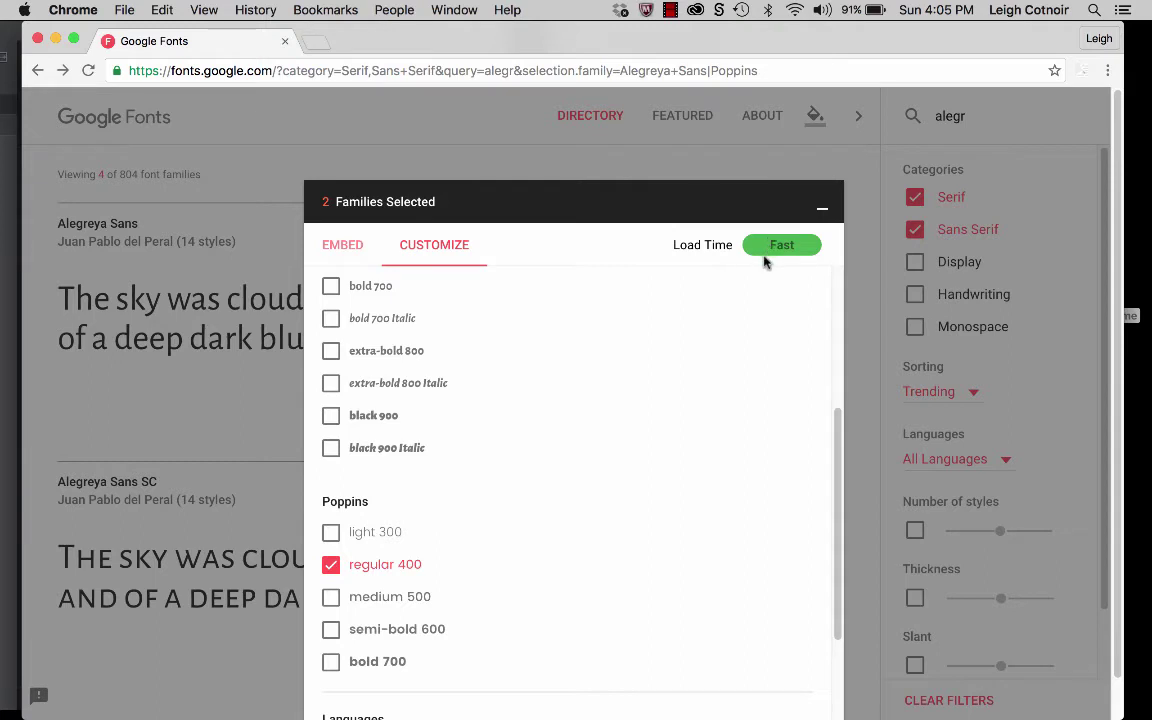
{"action": "left_click", "coordinate": [336, 534]}
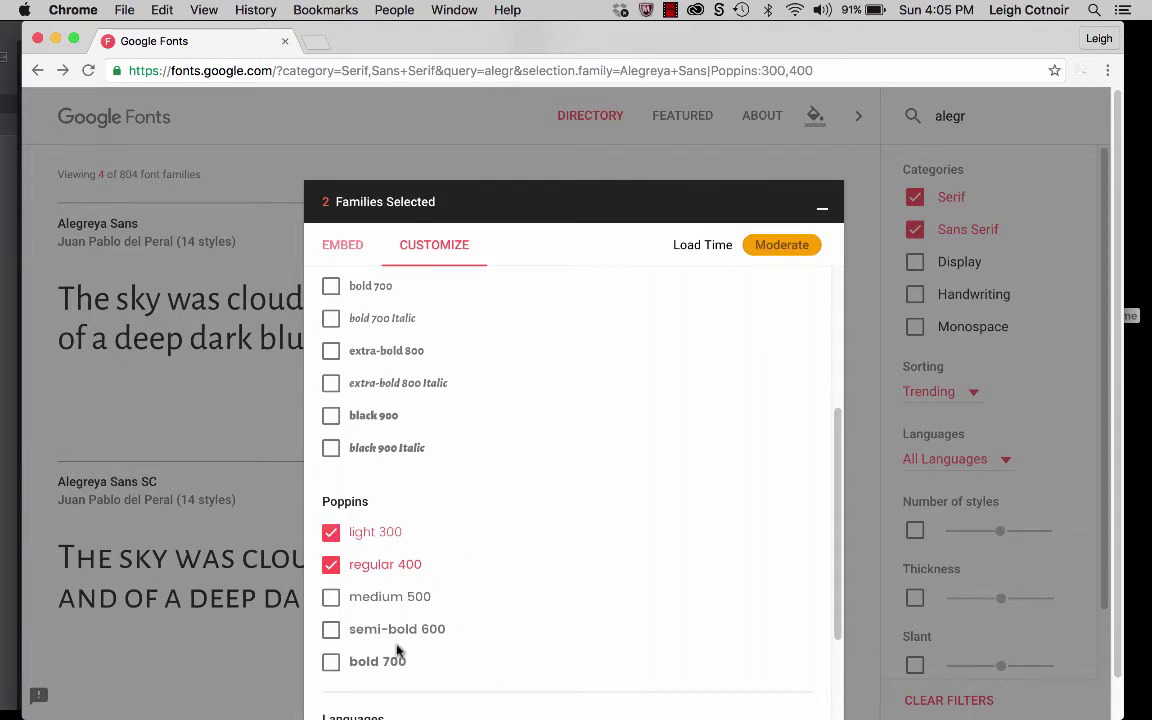
{"action": "left_click", "coordinate": [332, 662]}
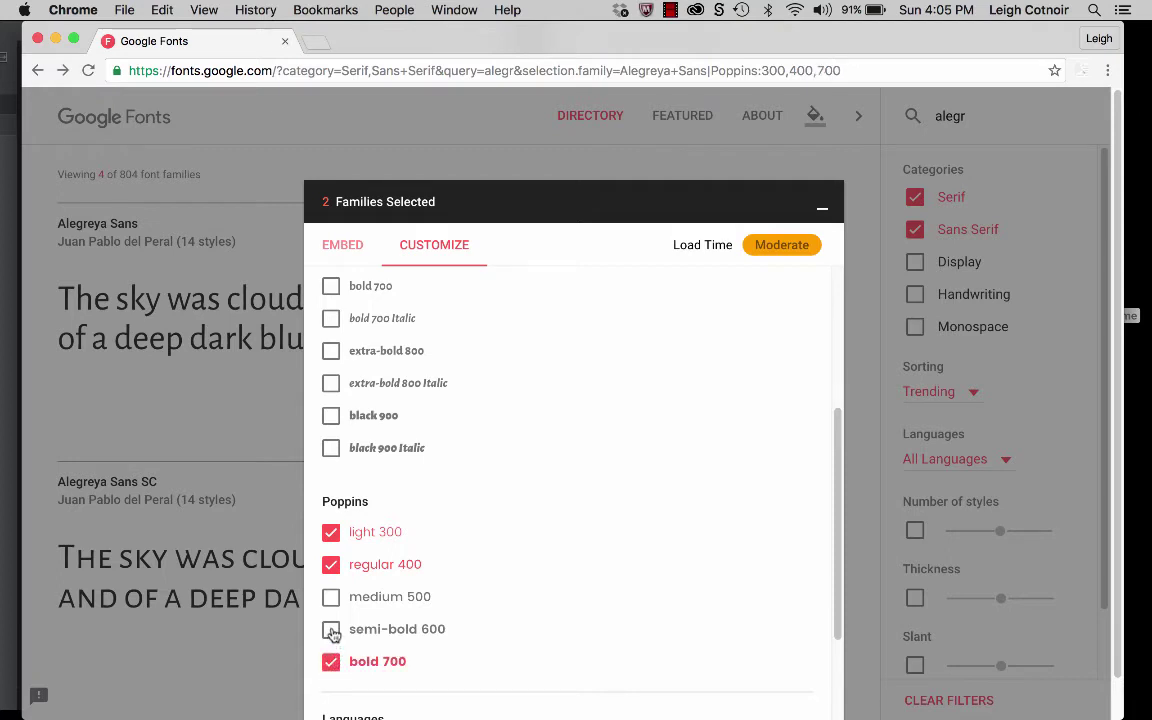
{"action": "left_click", "coordinate": [331, 630]}
Try Alegreya Sans light 300 in place of regular 400, then revert to regular 400 only.
{"action": "scroll", "coordinate": [545, 493], "scroll_direction": "up", "scroll_amount": 2}
{"action": "scroll", "coordinate": [545, 493], "scroll_direction": "up", "scroll_amount": 4}
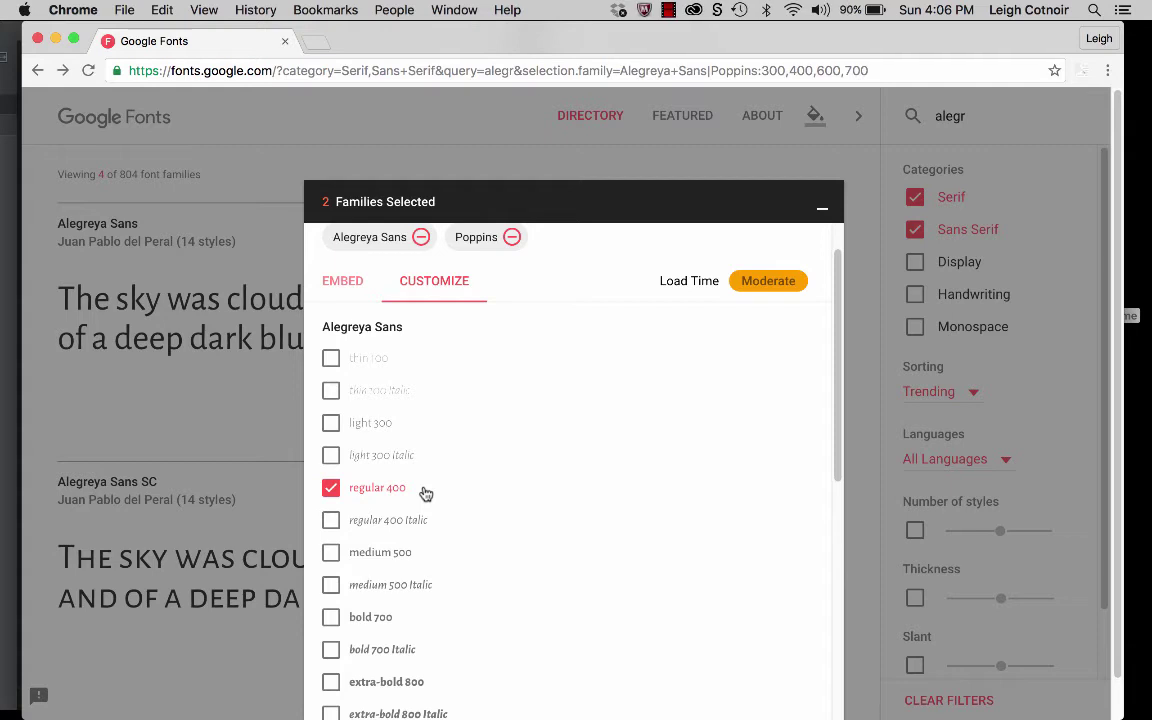
{"action": "scroll", "coordinate": [424, 500], "scroll_direction": "down", "scroll_amount": 5}
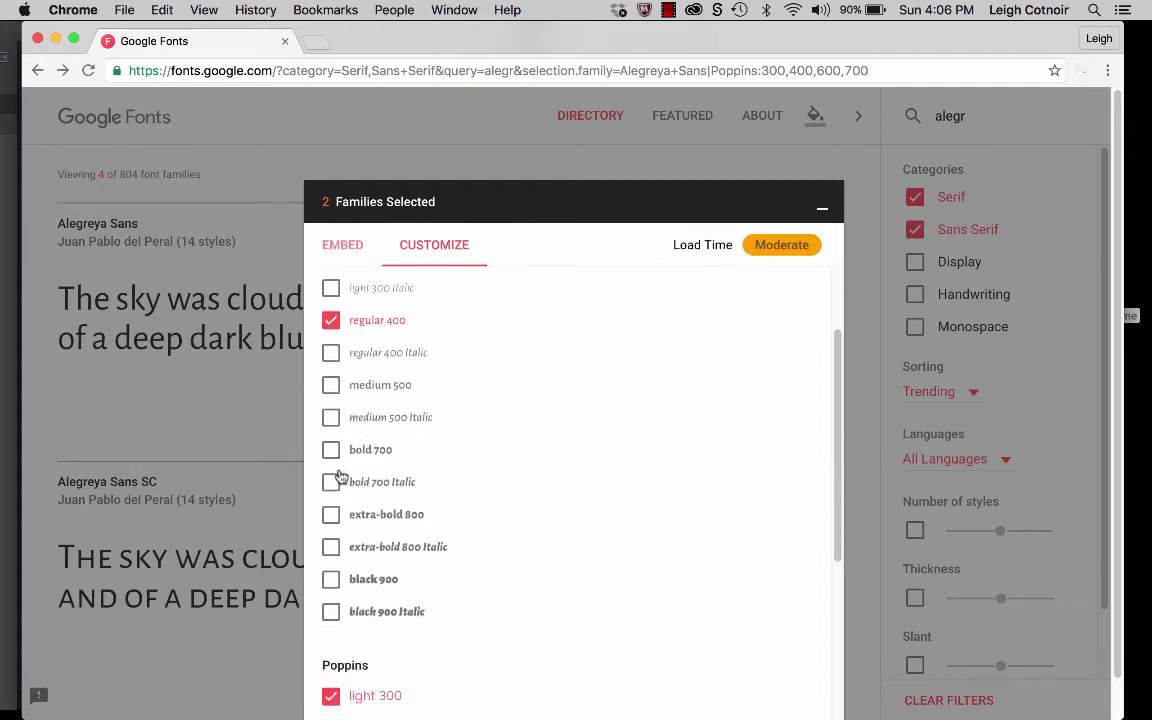
{"action": "scroll", "coordinate": [392, 508], "scroll_direction": "up", "scroll_amount": 5}
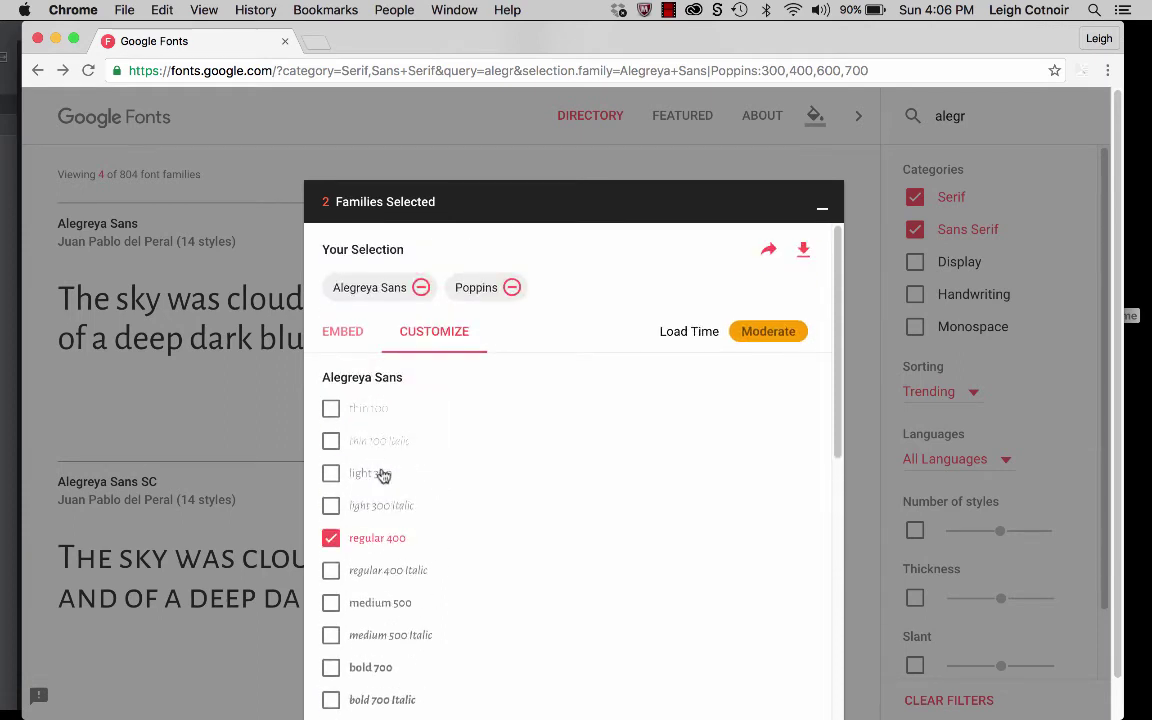
{"action": "scroll", "coordinate": [383, 475], "scroll_direction": "down", "scroll_amount": 1}
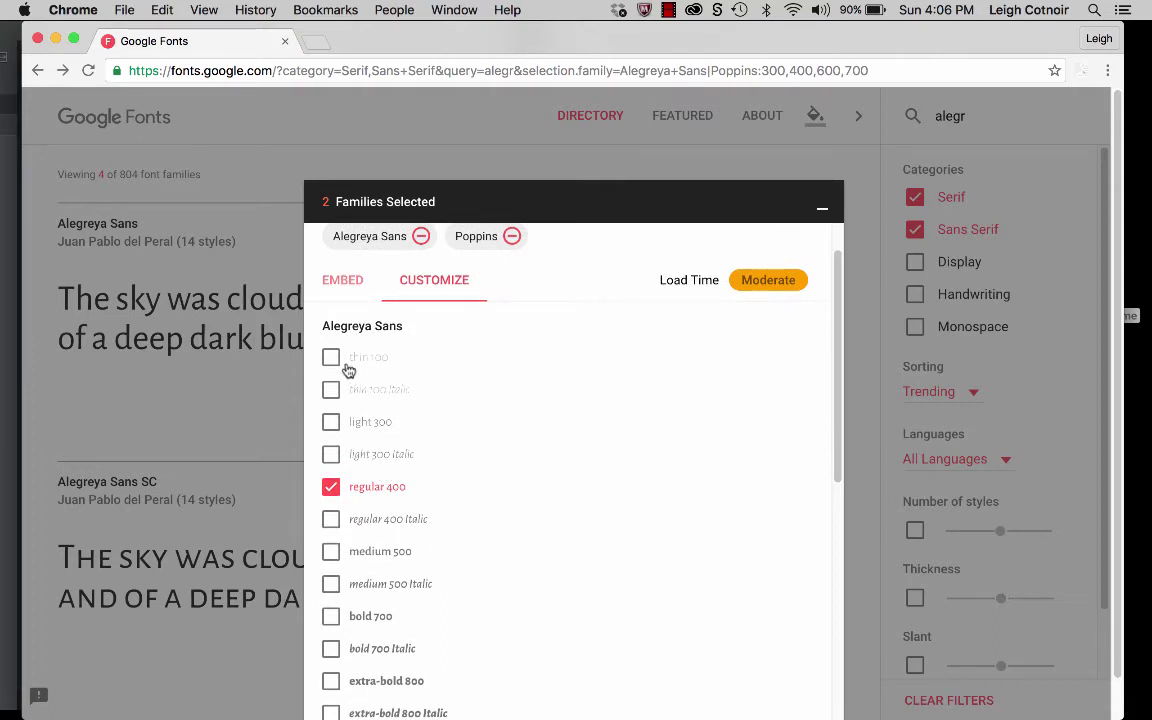
{"action": "left_click", "coordinate": [331, 487]}
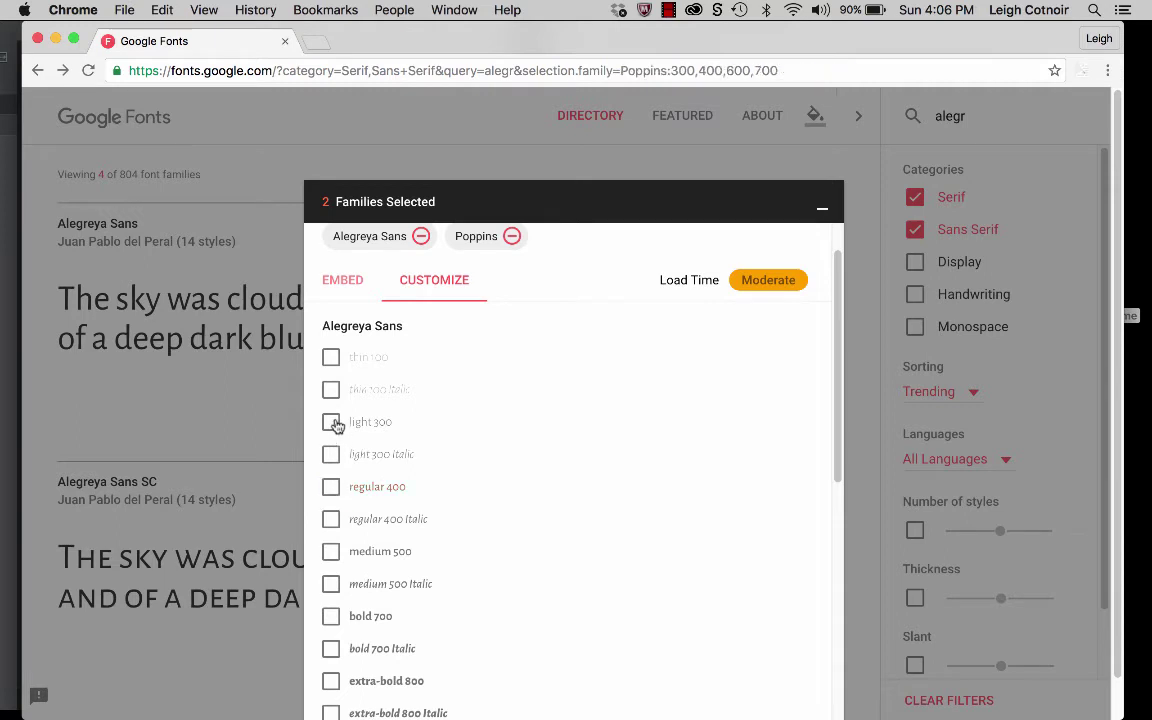
{"action": "left_click", "coordinate": [331, 422]}
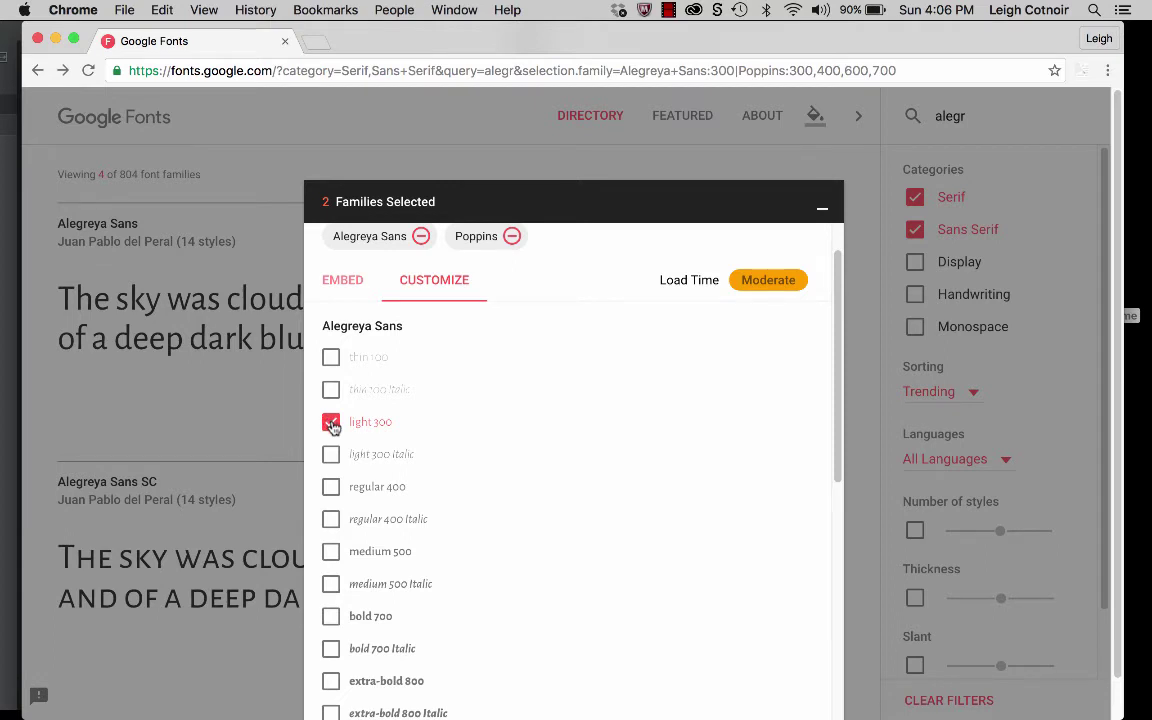
{"action": "left_click", "coordinate": [331, 422]}
{"action": "left_click", "coordinate": [331, 487]}
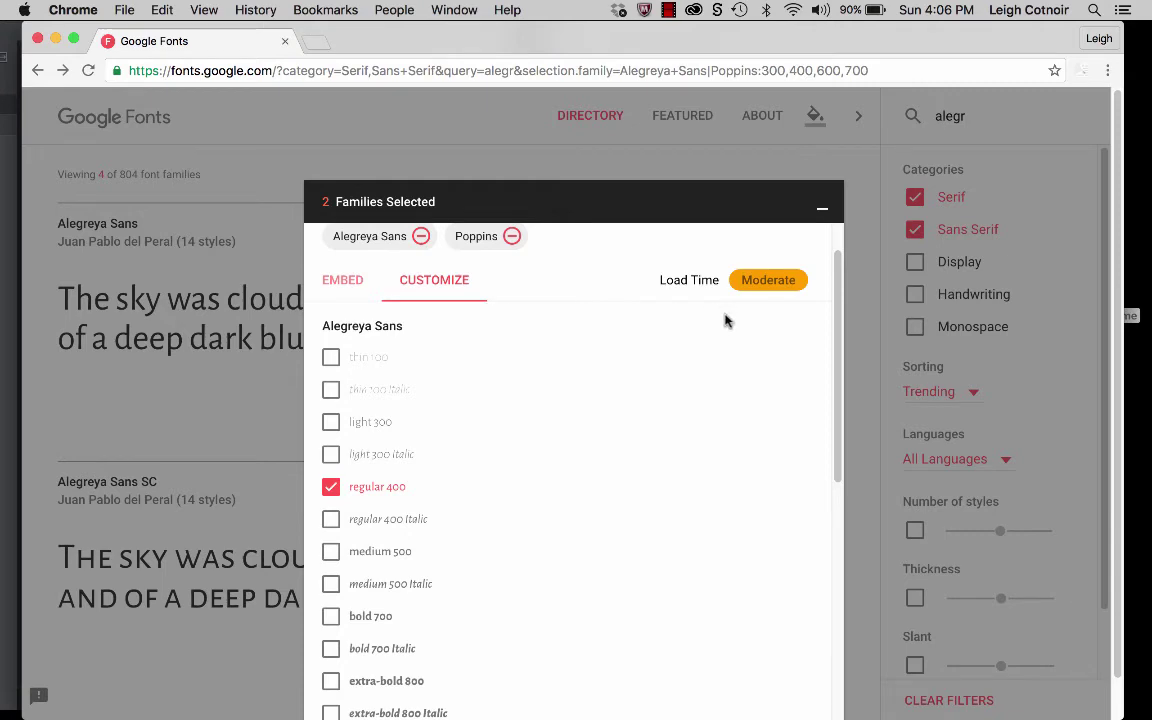
Collapse the selection drawer, browse the Featured collections, then expand the Families Selected panel.
{"action": "left_click", "coordinate": [611, 158]}
{"action": "mouse_move", "coordinate": [667, 449]}
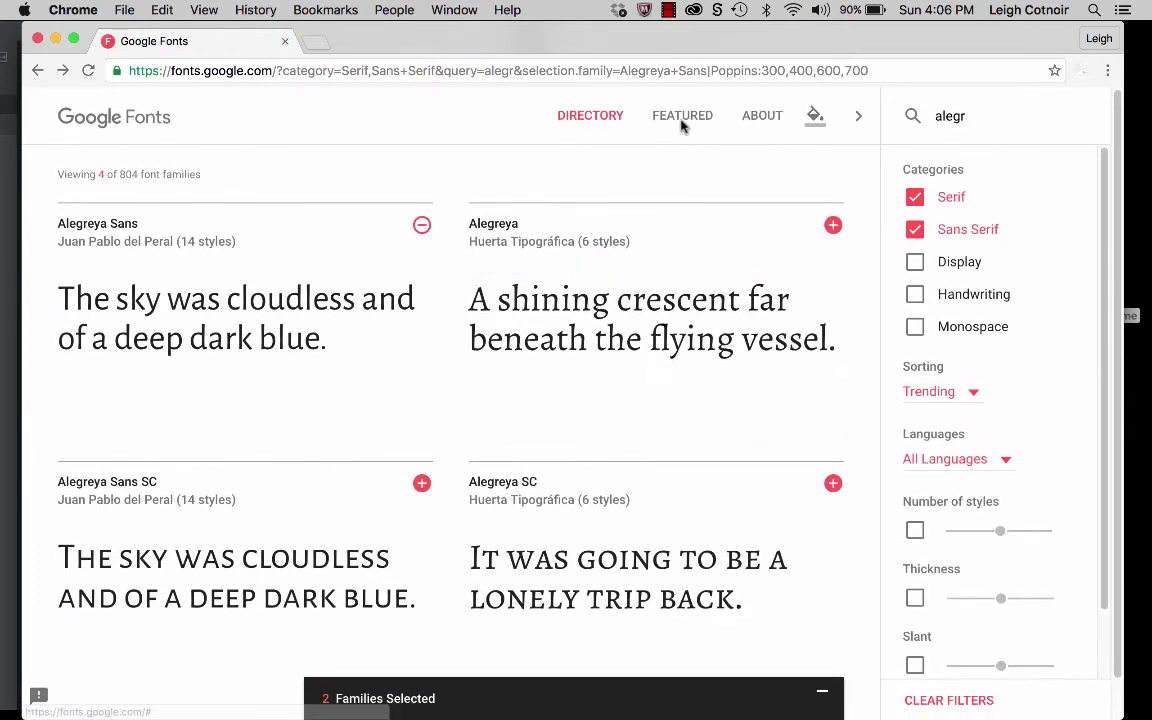
{"action": "left_click", "coordinate": [683, 122]}
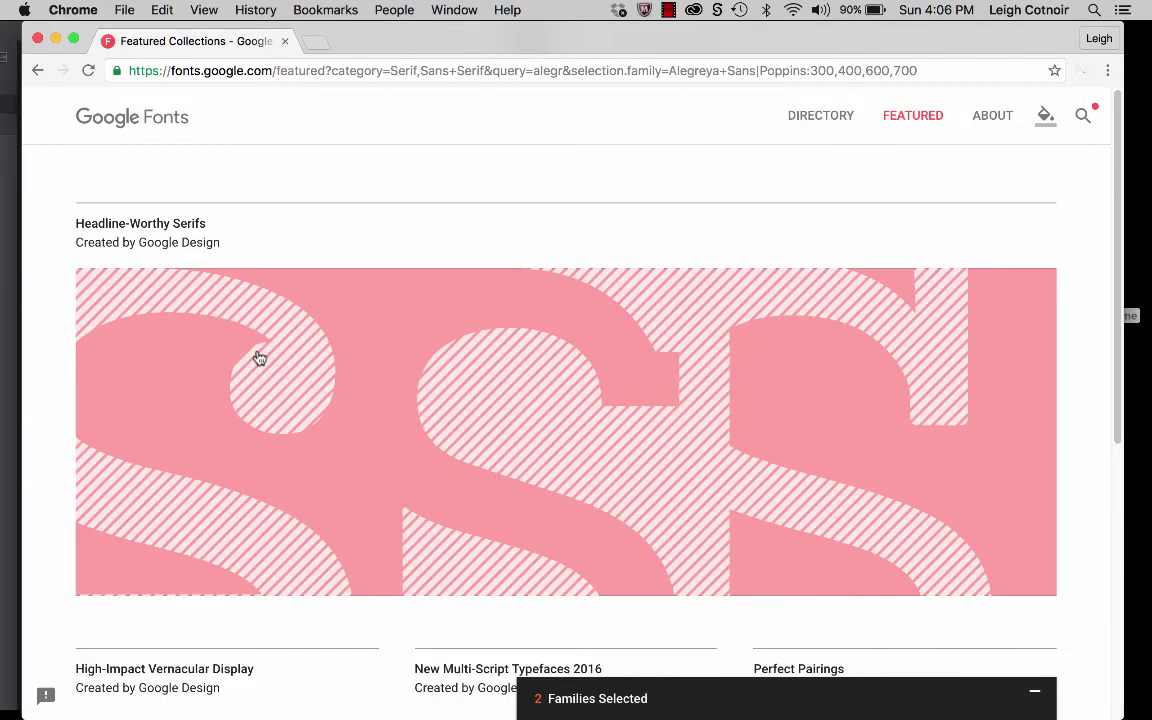
{"action": "scroll", "coordinate": [259, 358], "scroll_direction": "down", "scroll_amount": 2}
{"action": "scroll", "coordinate": [259, 358], "scroll_direction": "up", "scroll_amount": 2}
{"action": "scroll", "coordinate": [251, 348], "scroll_direction": "down", "scroll_amount": 6}
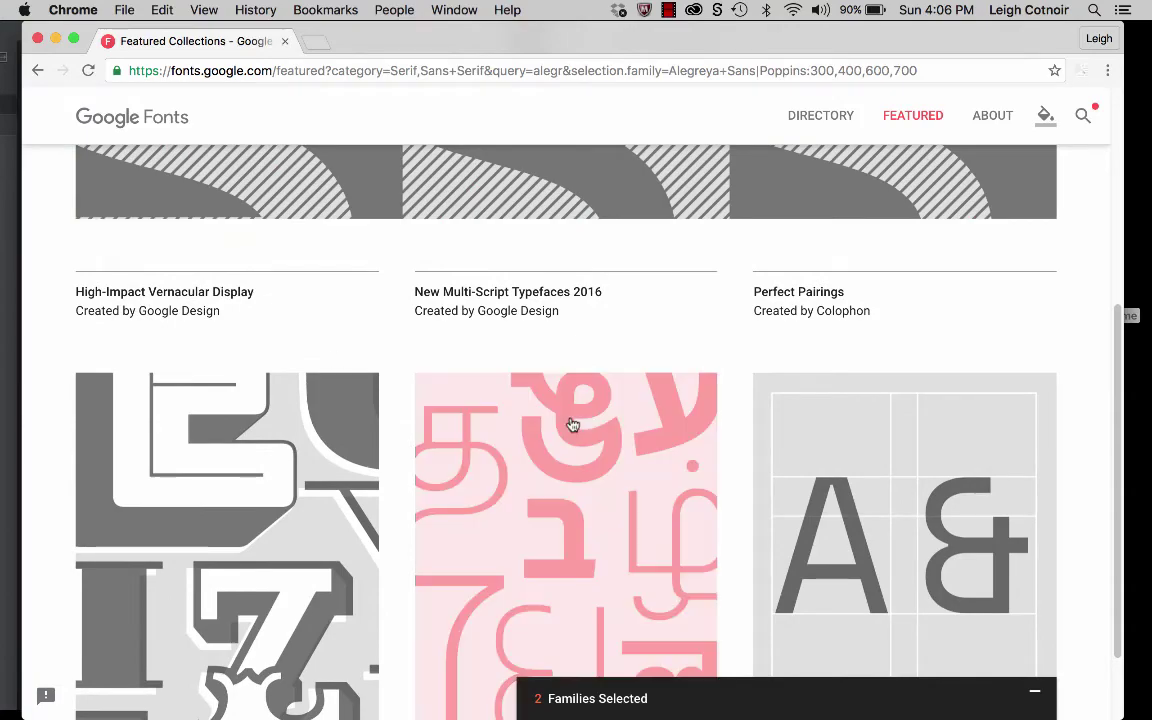
{"action": "scroll", "coordinate": [655, 500], "scroll_direction": "down", "scroll_amount": 2}
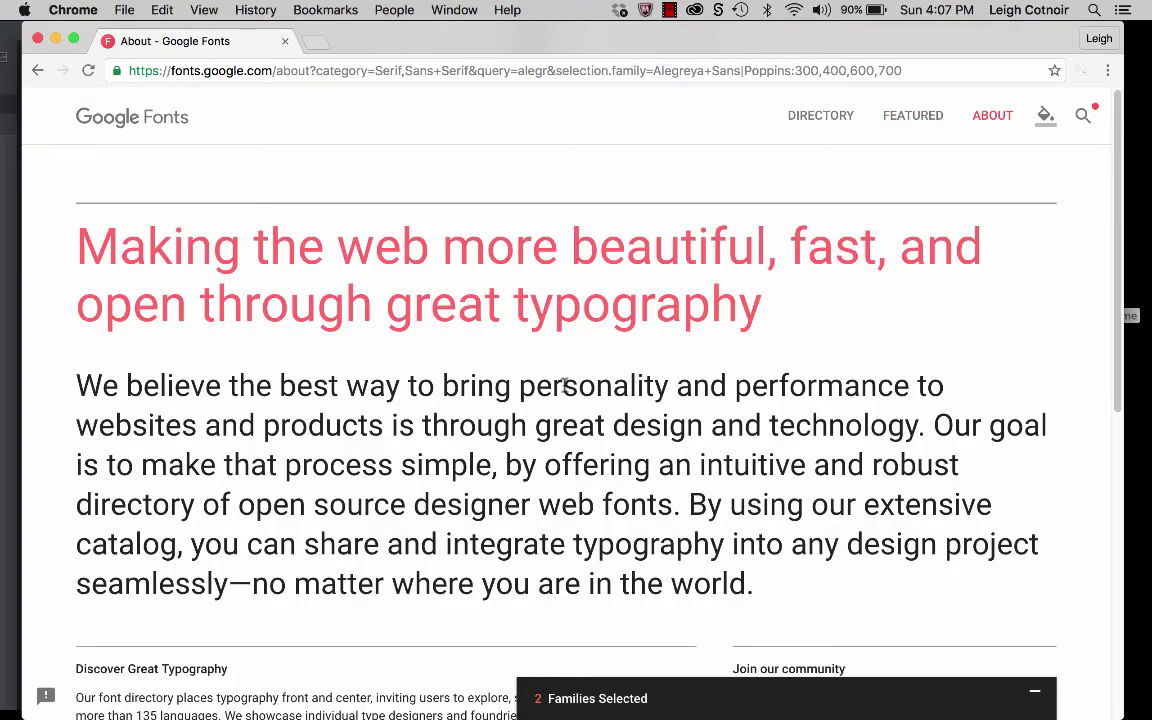
{"action": "scroll", "coordinate": [564, 383], "scroll_direction": "down", "scroll_amount": 4}
{"action": "left_click", "coordinate": [676, 700]}
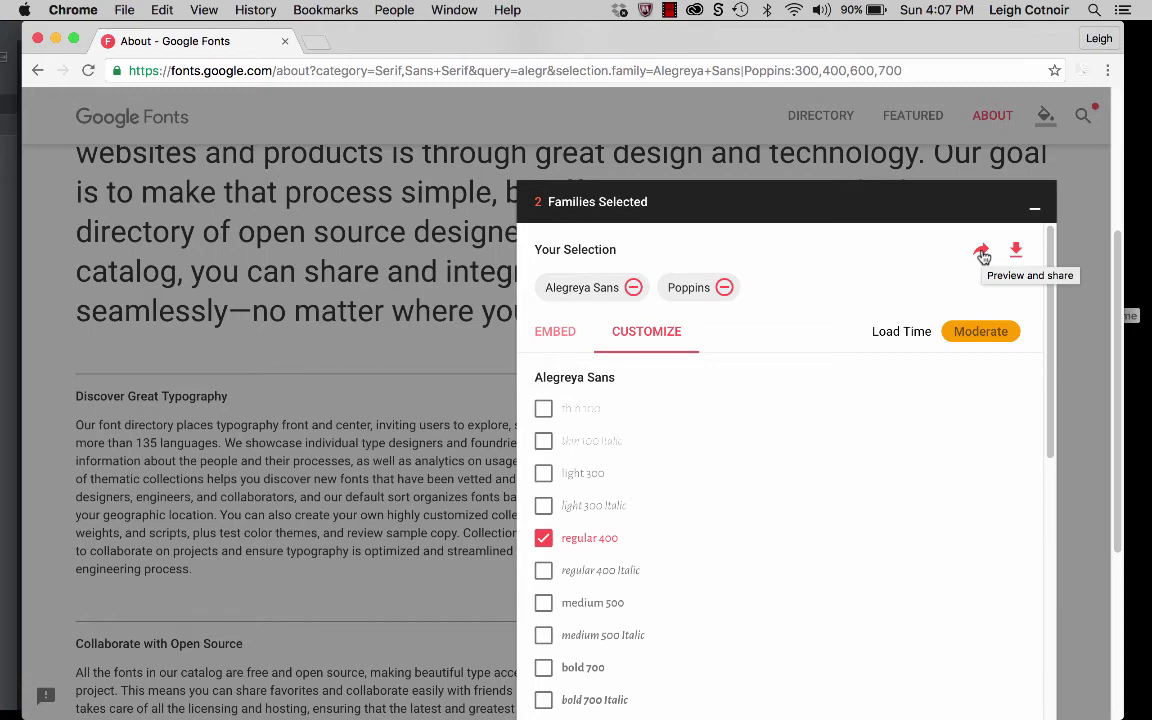
Open the shareable preview page and highlight the five Poppins and Alegreya Sans style previews.
{"action": "left_click", "coordinate": [982, 254]}
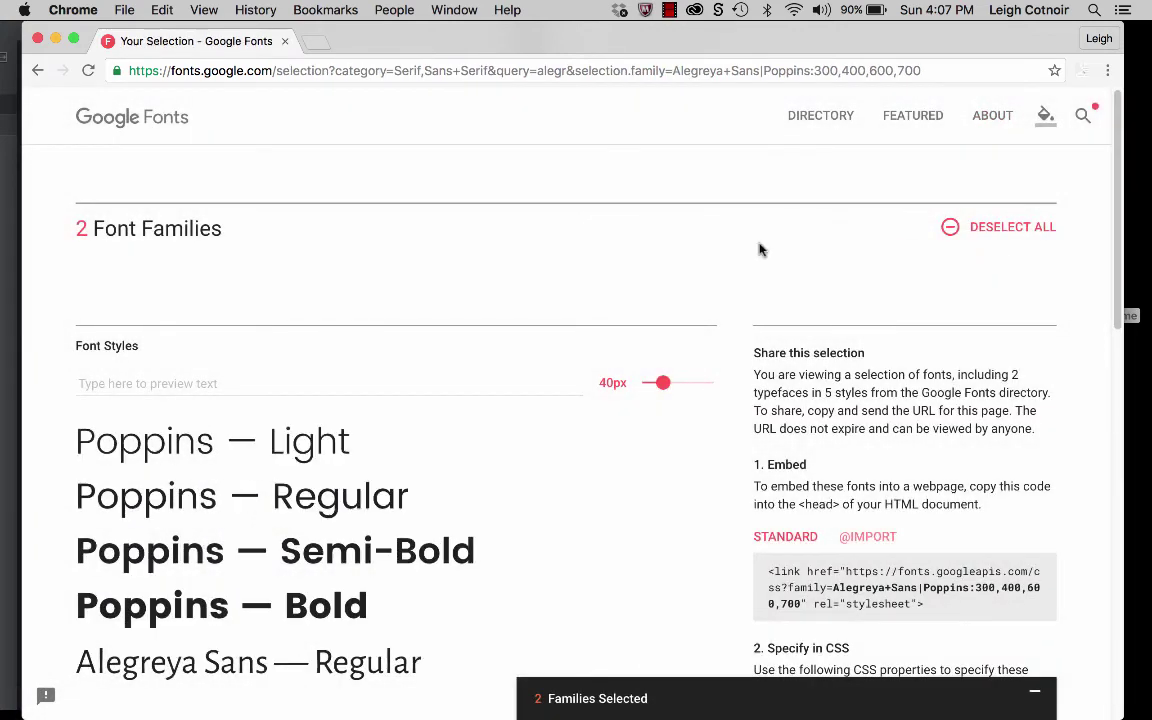
{"action": "scroll", "coordinate": [537, 247], "scroll_direction": "down", "scroll_amount": 5}
{"action": "scroll", "coordinate": [537, 247], "scroll_direction": "up", "scroll_amount": 3}
{"action": "scroll", "coordinate": [537, 247], "scroll_direction": "down", "scroll_amount": 2}
{"action": "left_click_drag", "start_coordinate": [73, 232], "coordinate": [442, 473]}
{"action": "left_click", "coordinate": [442, 473]}
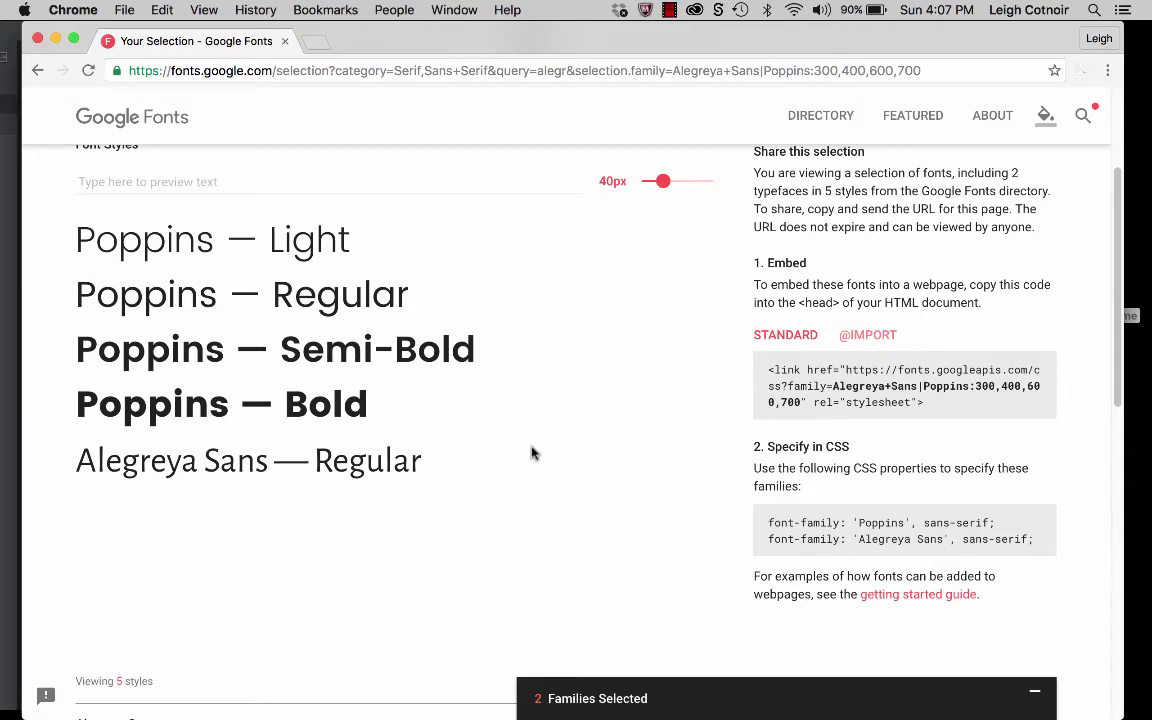
{"action": "scroll", "coordinate": [532, 453], "scroll_direction": "up", "scroll_amount": 3}
{"action": "scroll", "coordinate": [532, 453], "scroll_direction": "down", "scroll_amount": 4}
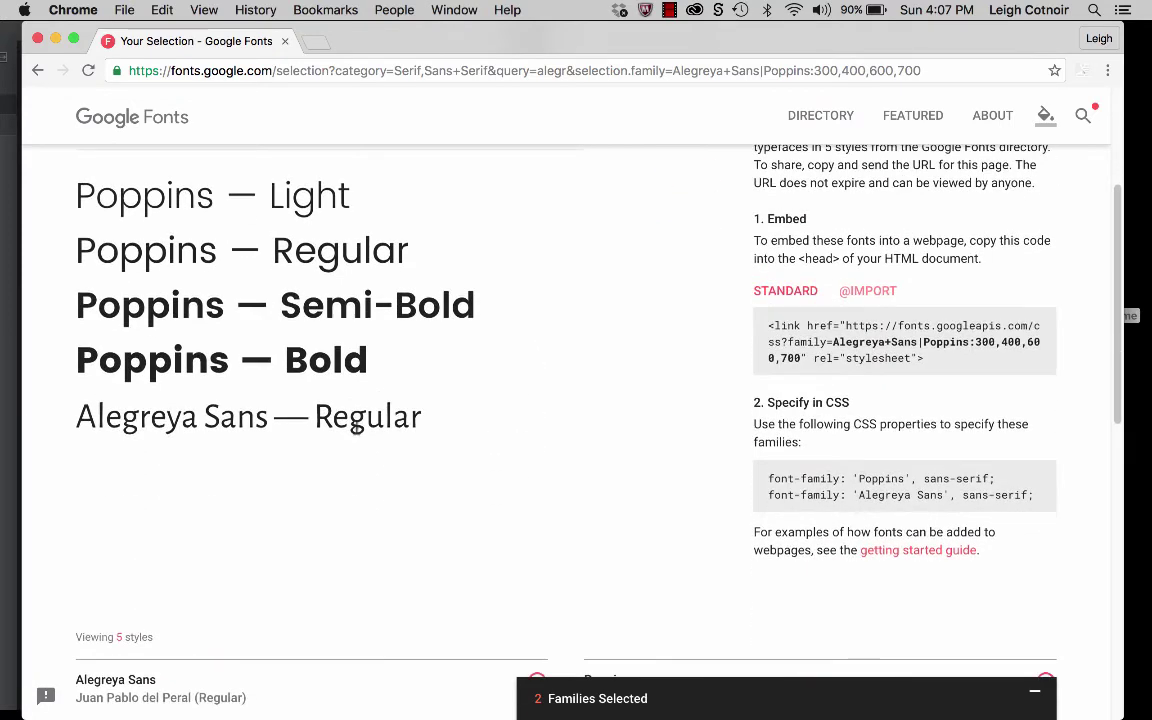
{"action": "scroll", "coordinate": [805, 290], "scroll_direction": "up", "scroll_amount": 3}
{"action": "scroll", "coordinate": [805, 290], "scroll_direction": "down", "scroll_amount": 3}
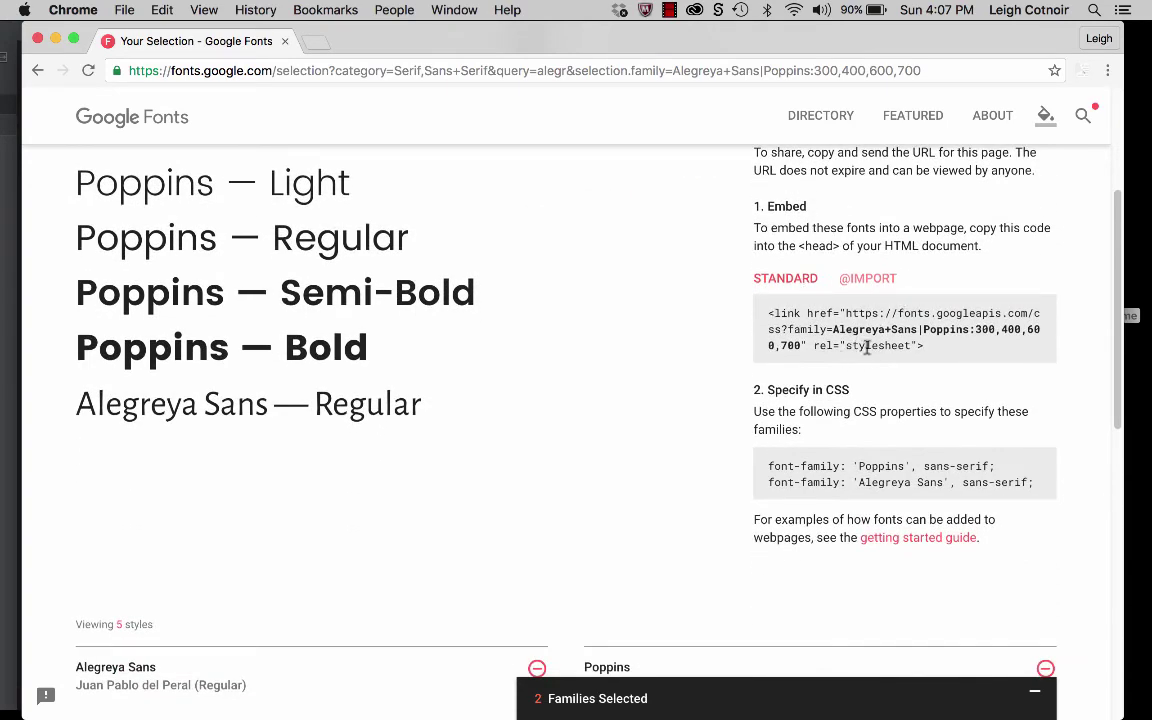
{"action": "left_click", "coordinate": [866, 284]}
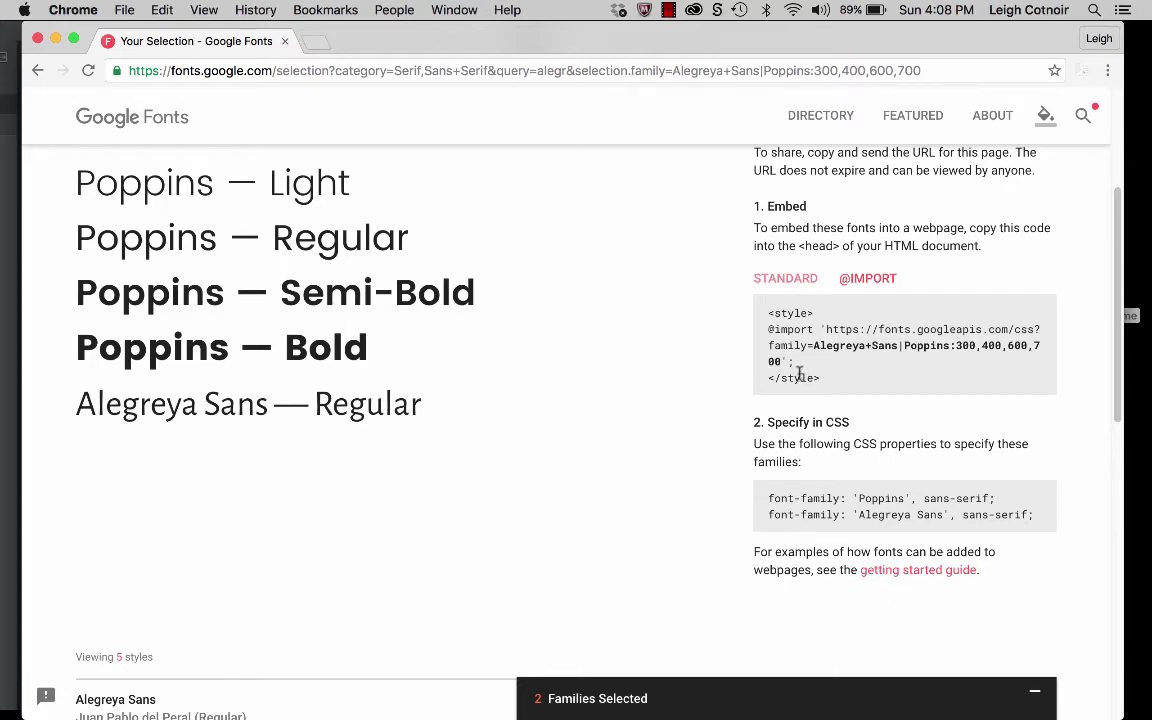
{"action": "left_click", "coordinate": [796, 291]}
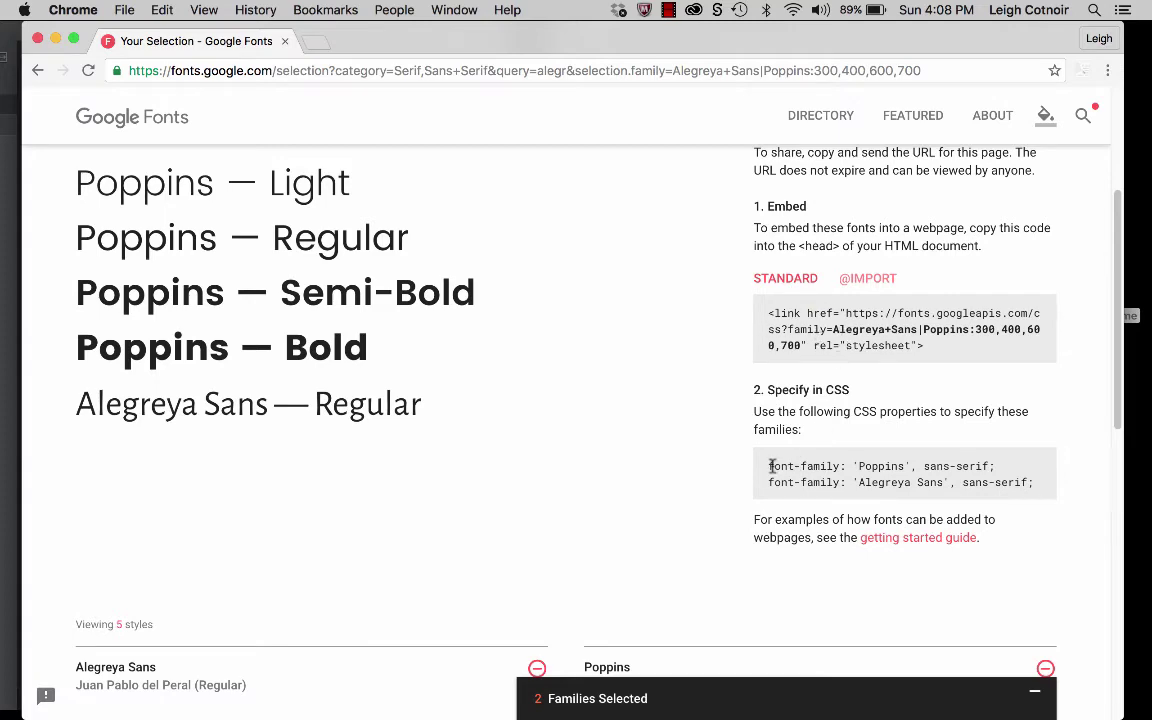
{"action": "left_click_drag", "start_coordinate": [769, 466], "coordinate": [1033, 482]}
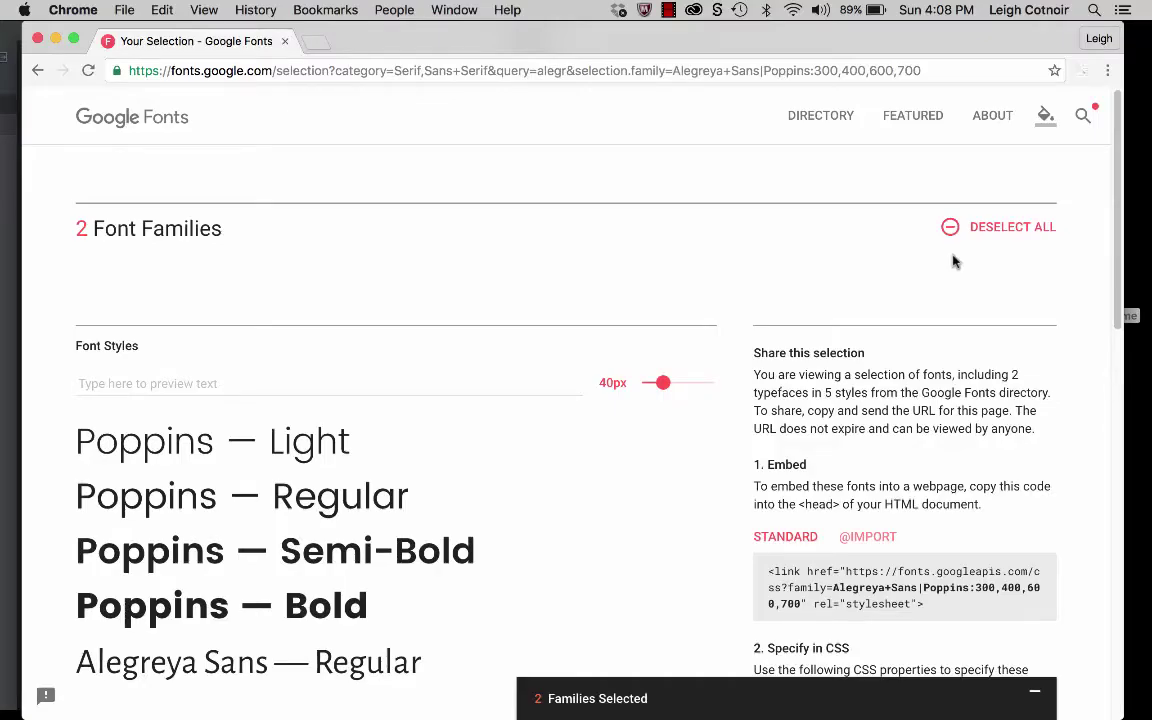
Expand the Families Selected bar and bring up the SkyFonts / Download options for the selection.
{"action": "left_click", "coordinate": [818, 702]}
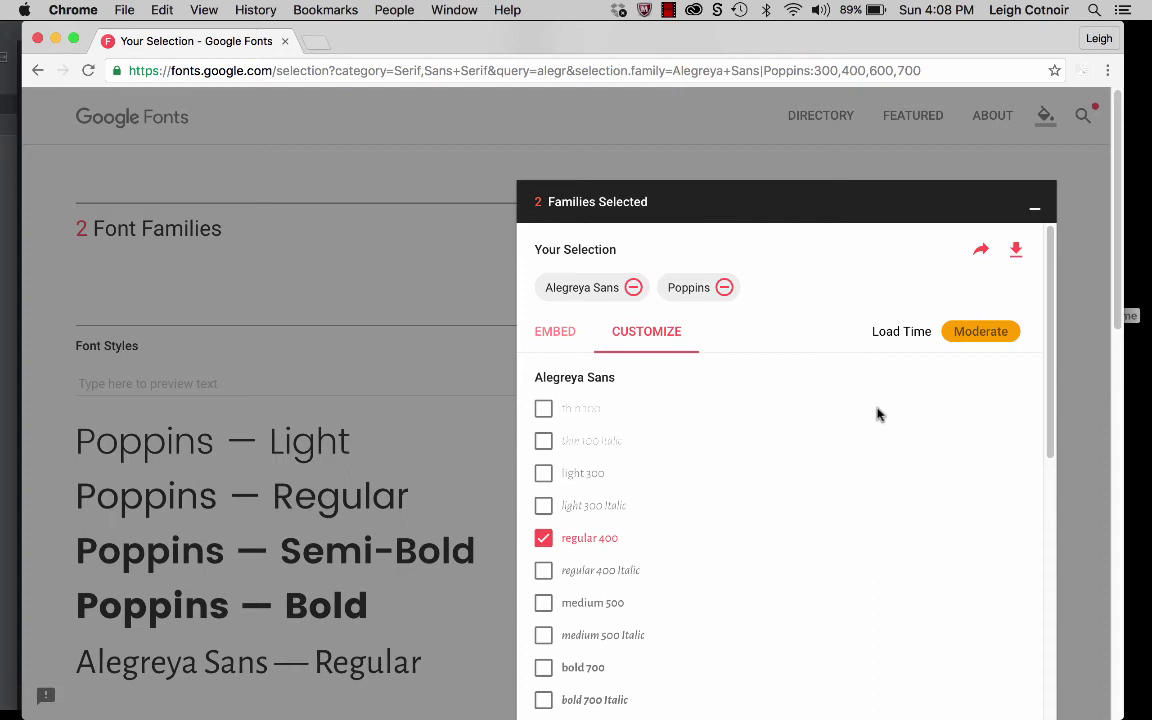
{"action": "left_click", "coordinate": [1013, 252]}
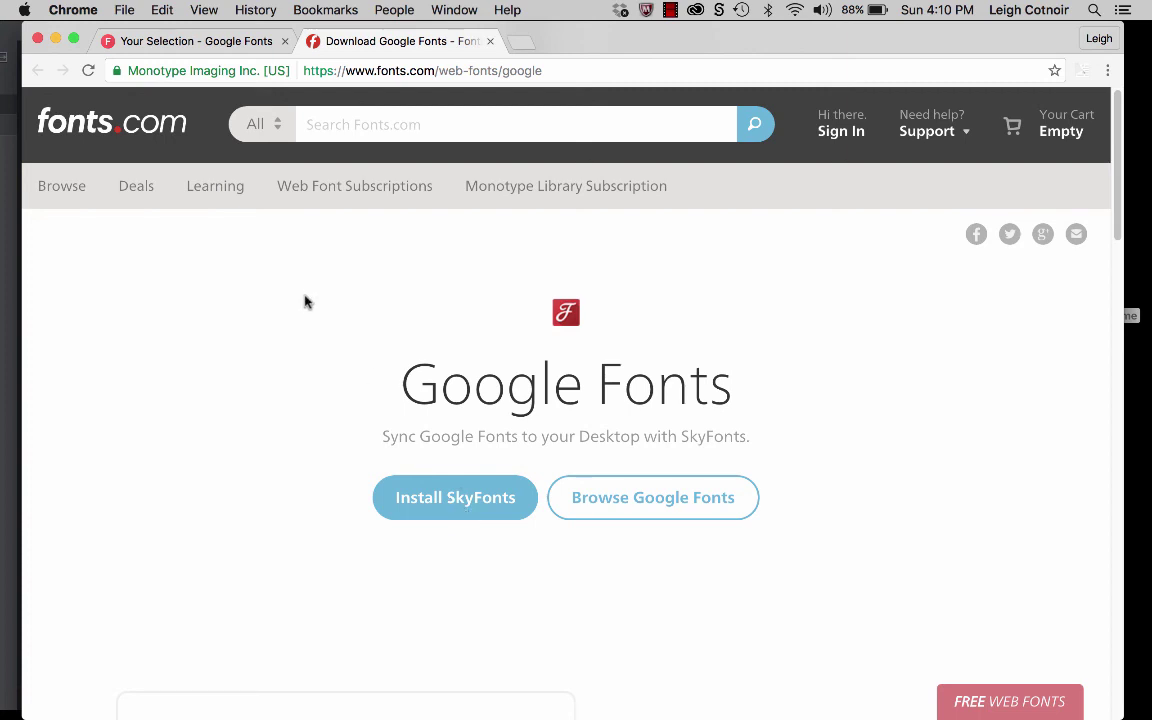
Close the Download Google Fonts tab to return to the Your Selection tab.
{"action": "left_click", "coordinate": [490, 41]}
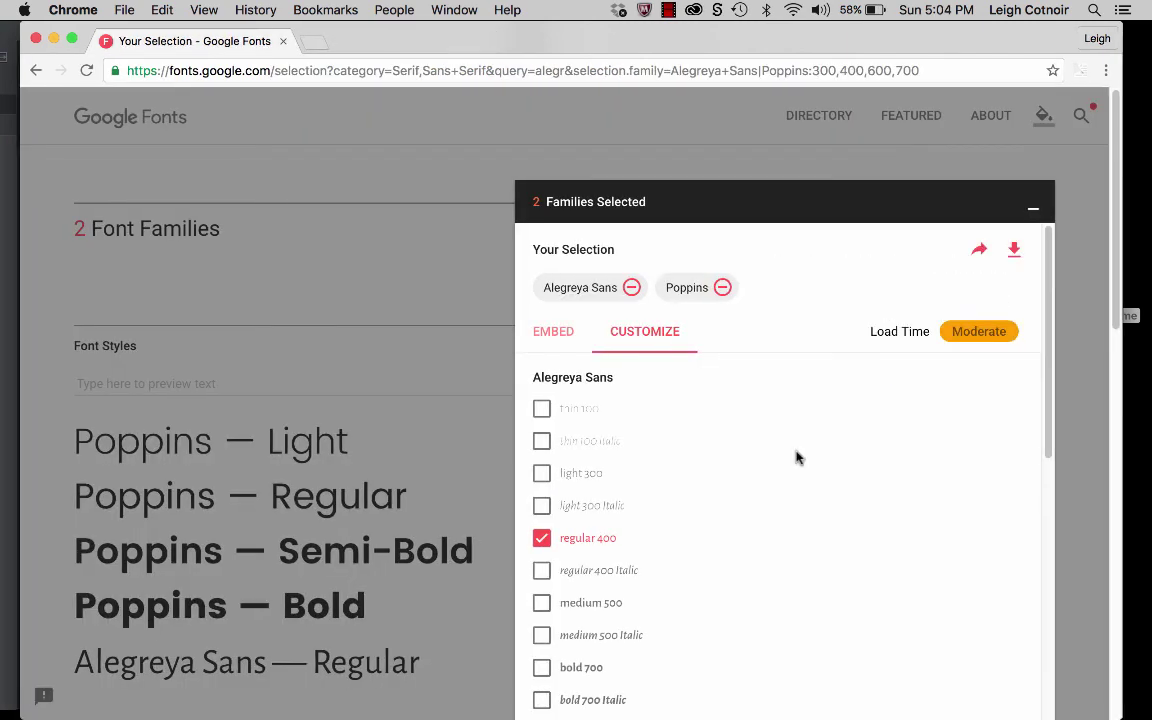